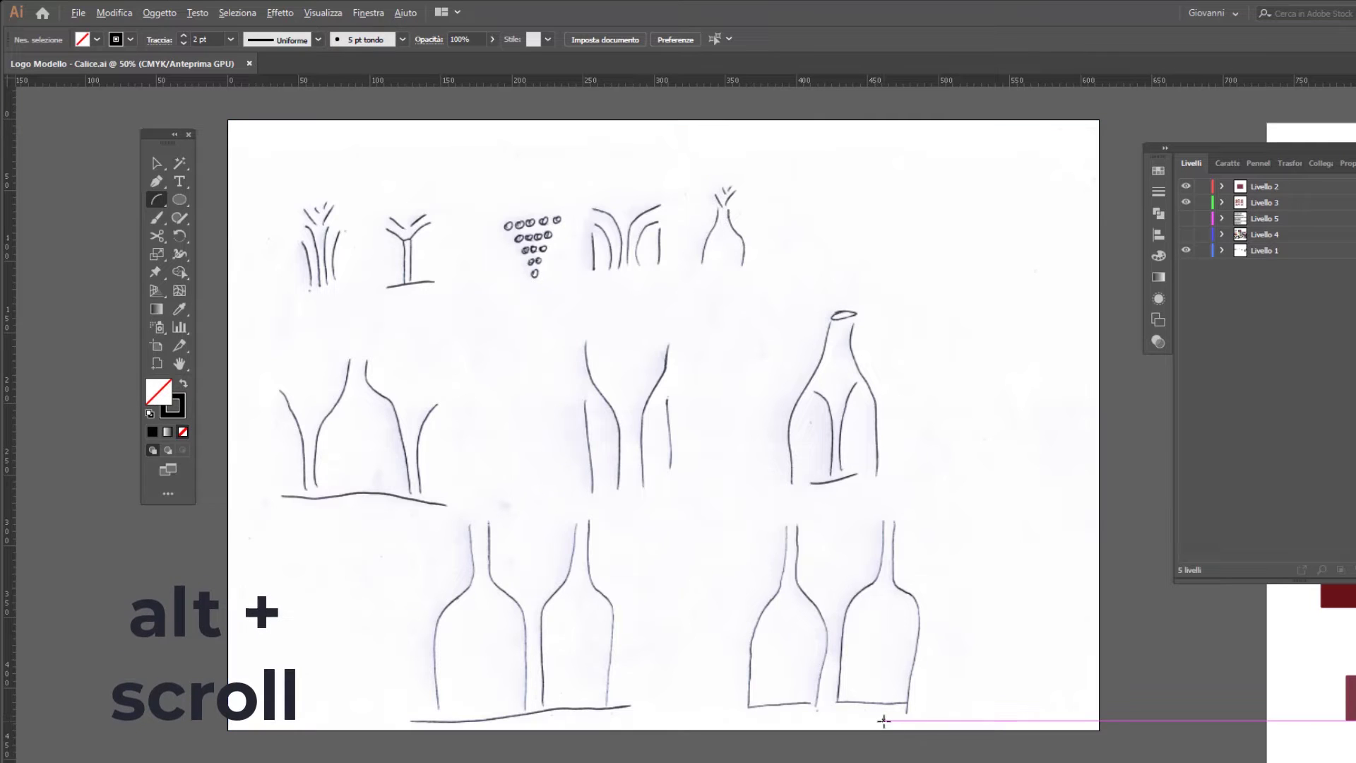
# Step: Create a 50 × 50 mm rectangular grid with 11 horizontal and 11 vertical dividers near the two lower bottle sketches
pyautogui.scroll(5, 884, 720)
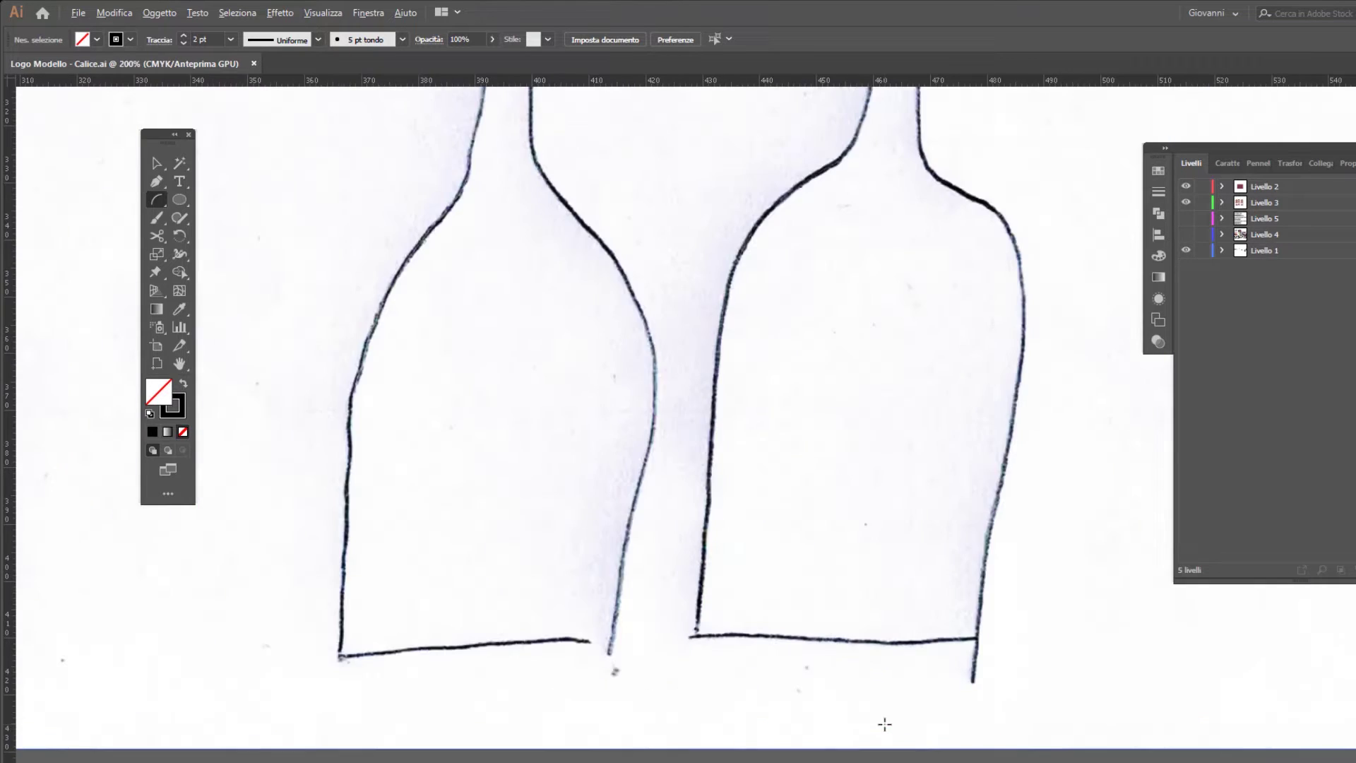
pyautogui.scroll(-1, 884, 720)
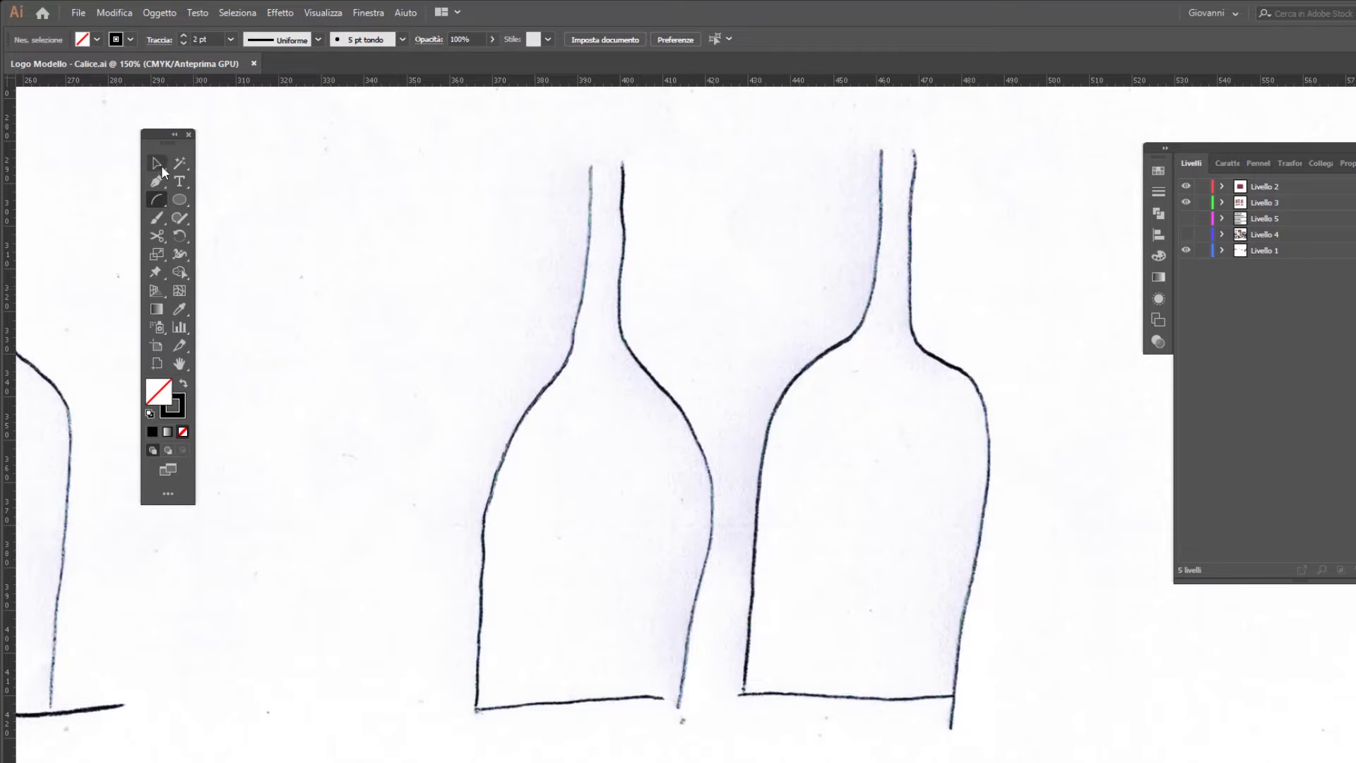
pyautogui.moveTo(161, 198); pyautogui.dragTo(277, 239)
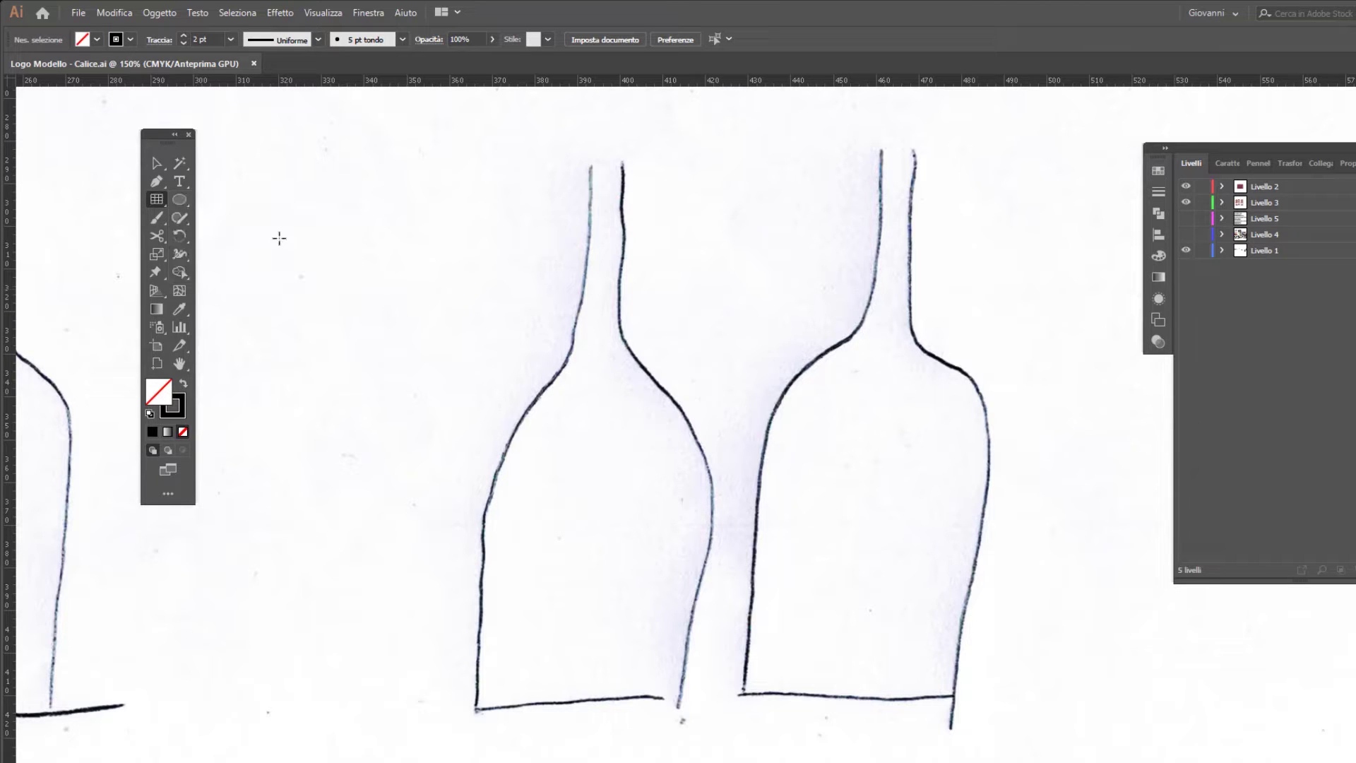
pyautogui.click(407, 264)
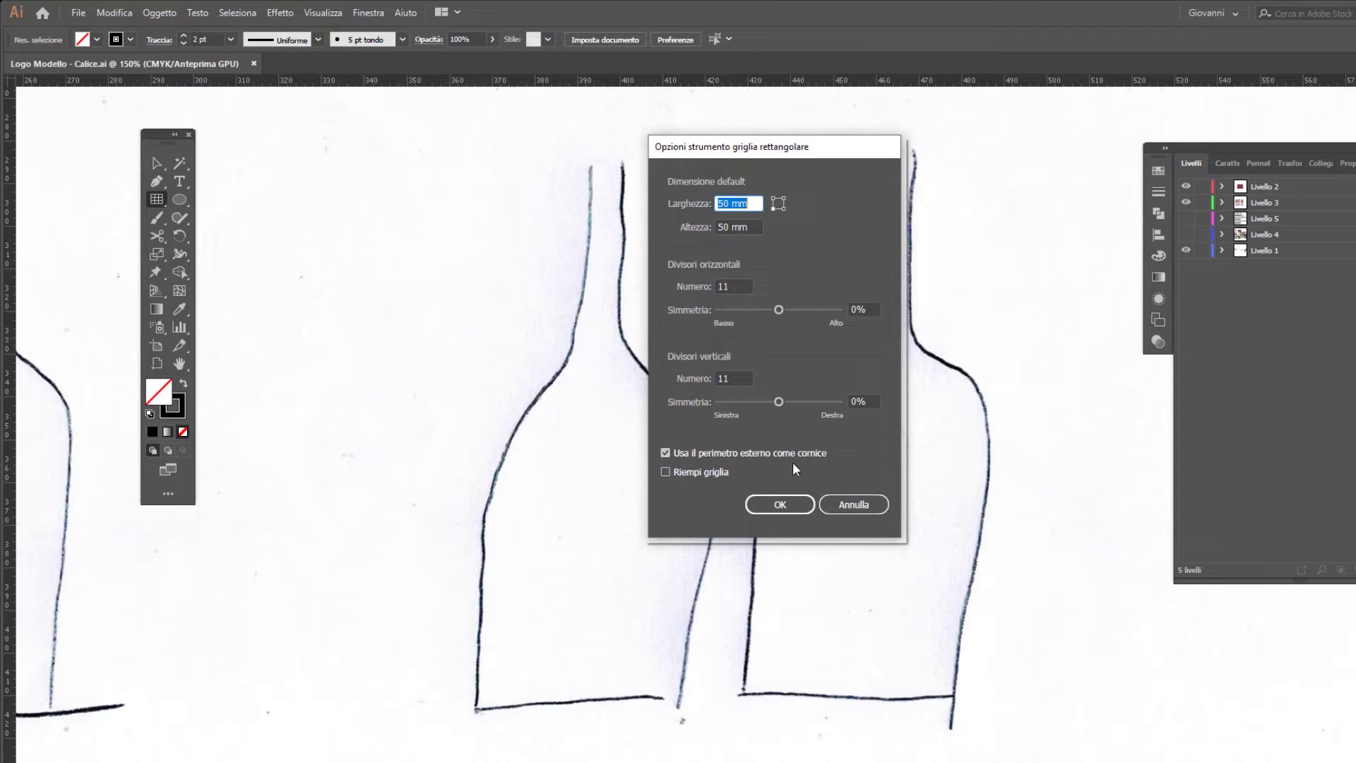
pyautogui.click(780, 505)
pyautogui.press('v')
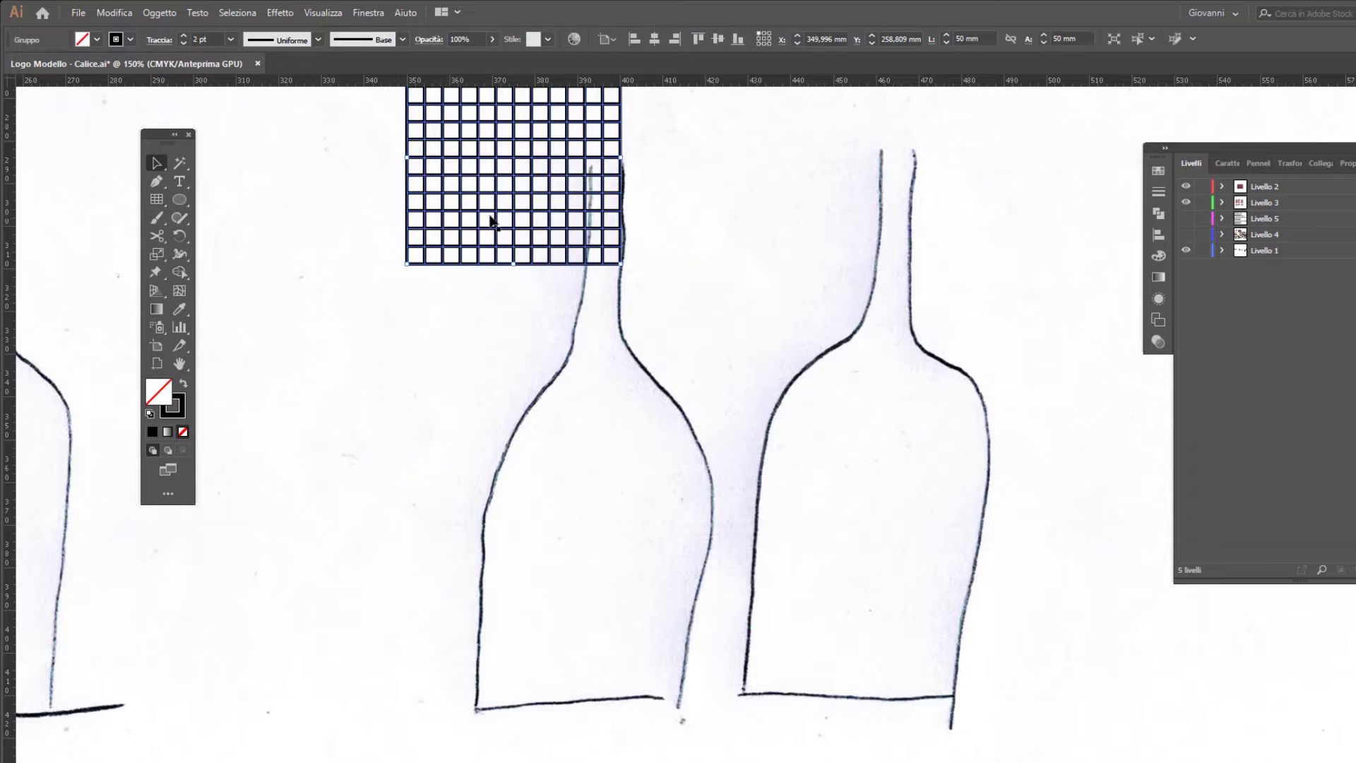
# Step: Place the grid beside the first bottle, set its stroke to 0.25 pt and scale it proportionally to about 140 mm square
pyautogui.moveTo(489, 205); pyautogui.dragTo(420, 293)
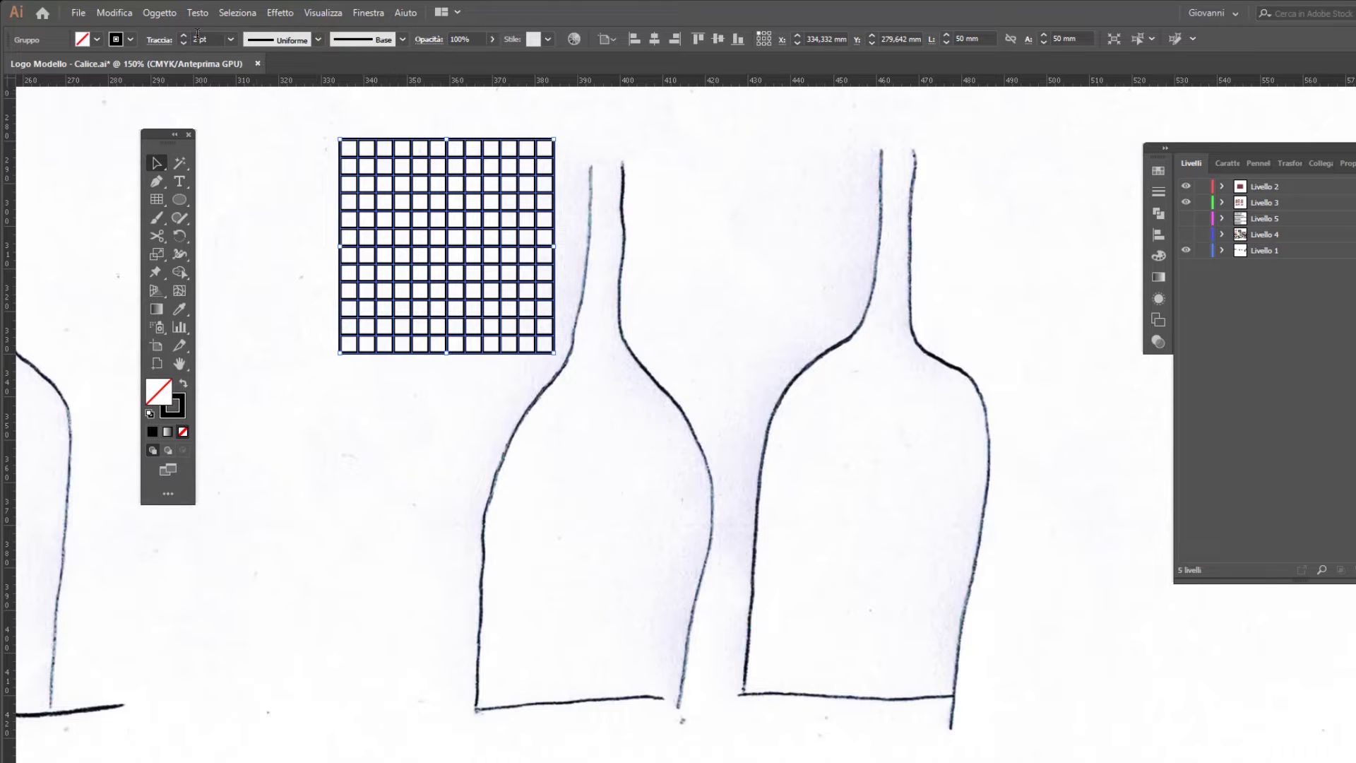
pyautogui.click(231, 38)
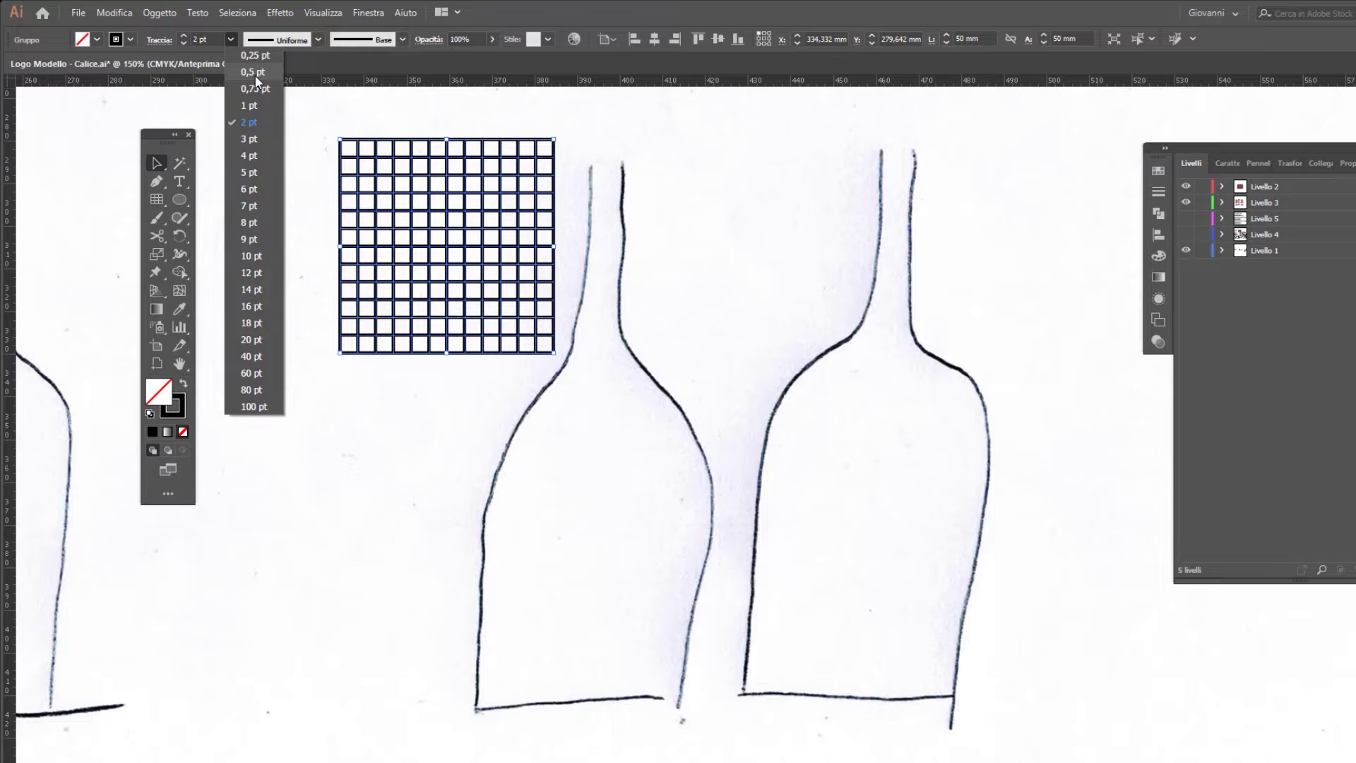
pyautogui.click(252, 57)
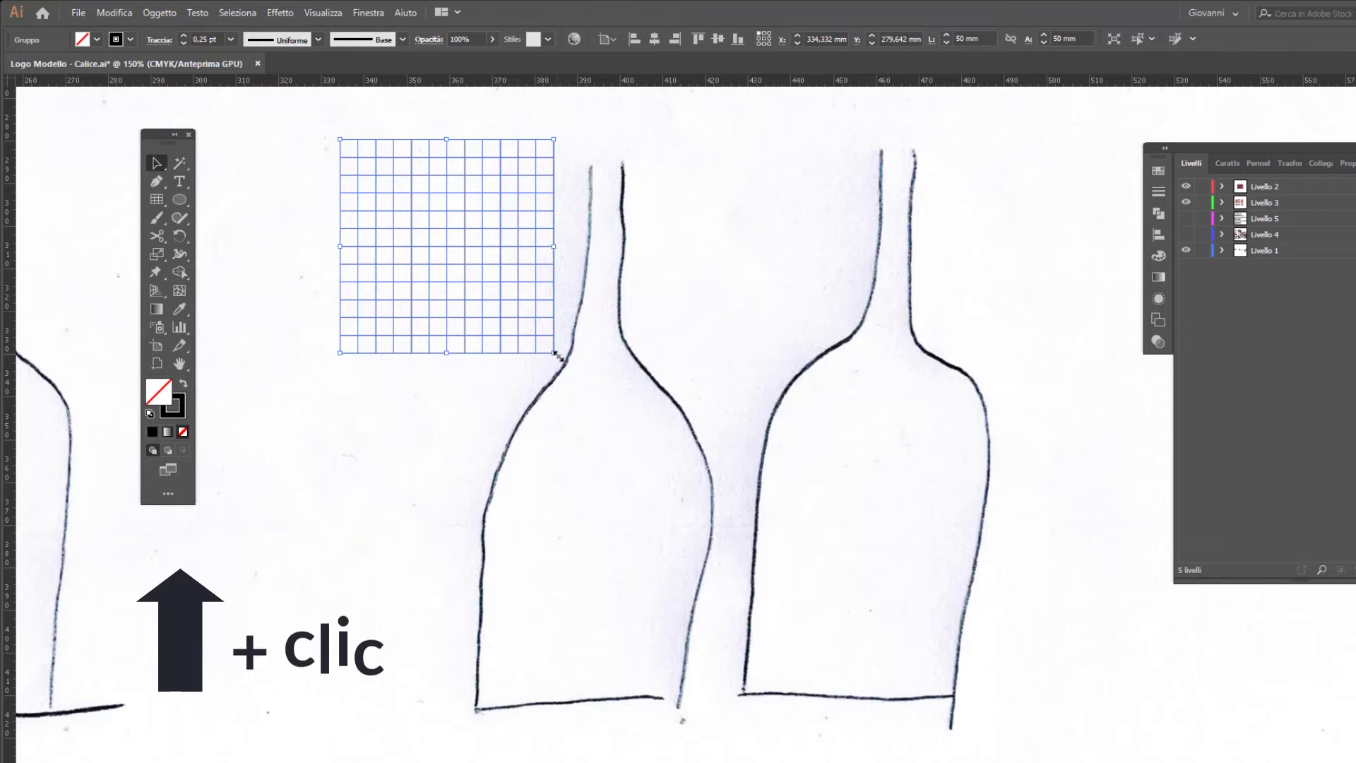
pyautogui.moveTo(554, 353)
pyautogui.mouseDown()
pyautogui.moveTo(954, 639)
pyautogui.moveTo(1053, 739)
pyautogui.mouseUp()
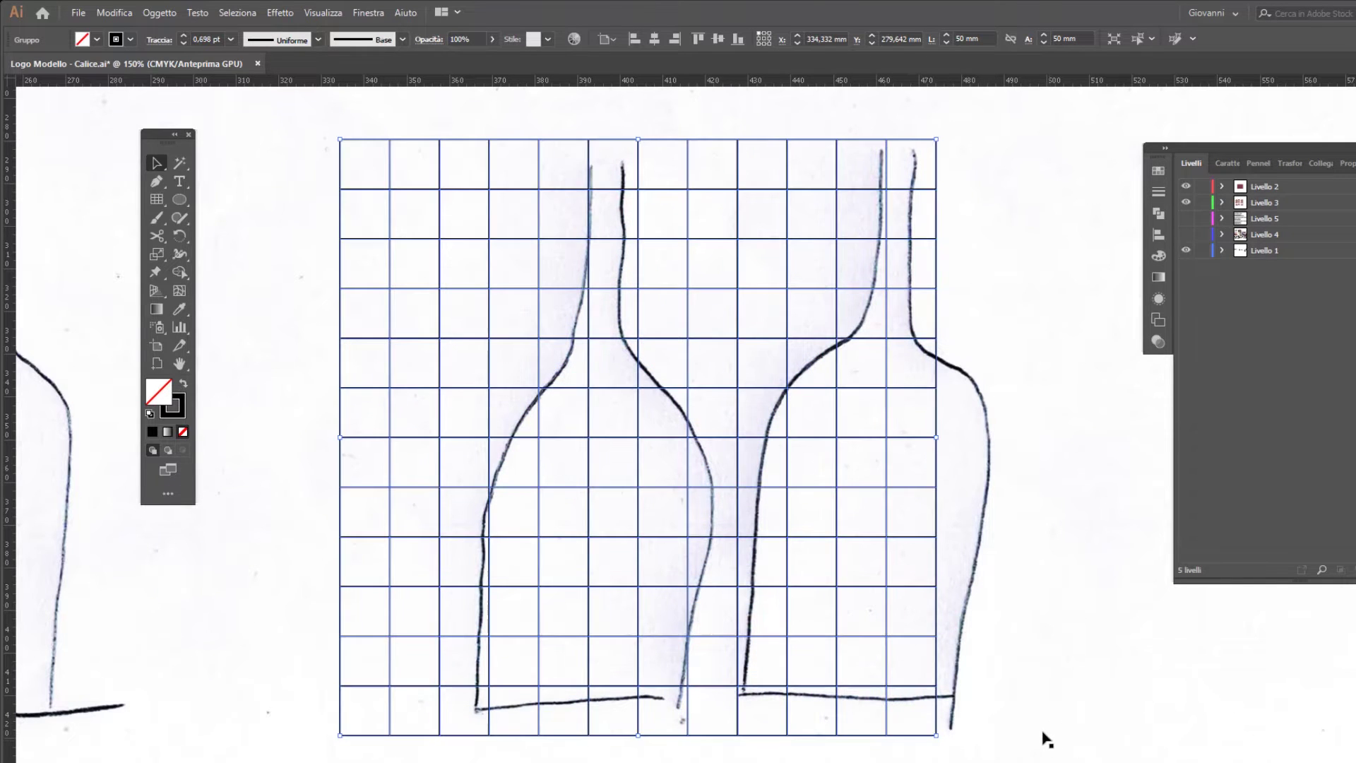
# Step: Lock the sketch group inside Livello 1 and shift the grid sideways until it covers both bottle sketches
pyautogui.click(1222, 251)
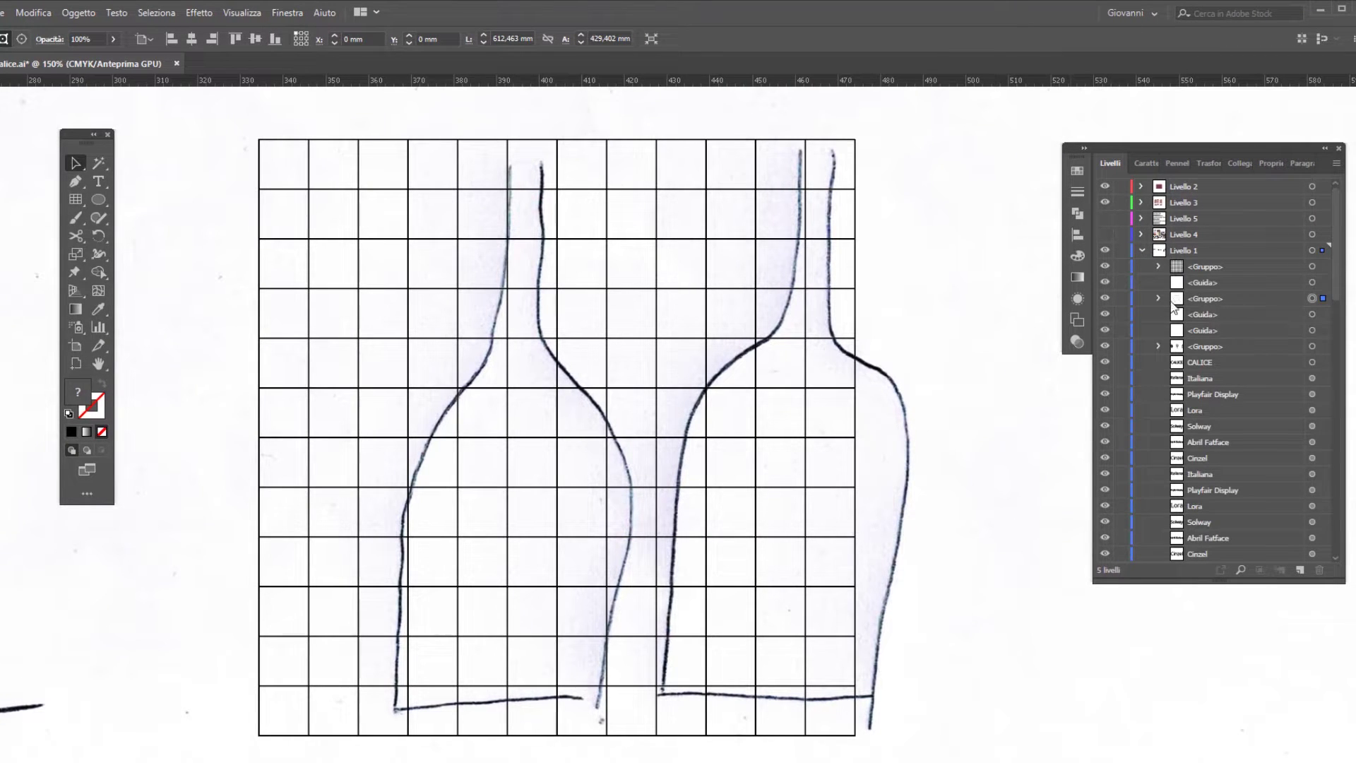
pyautogui.click(1120, 300)
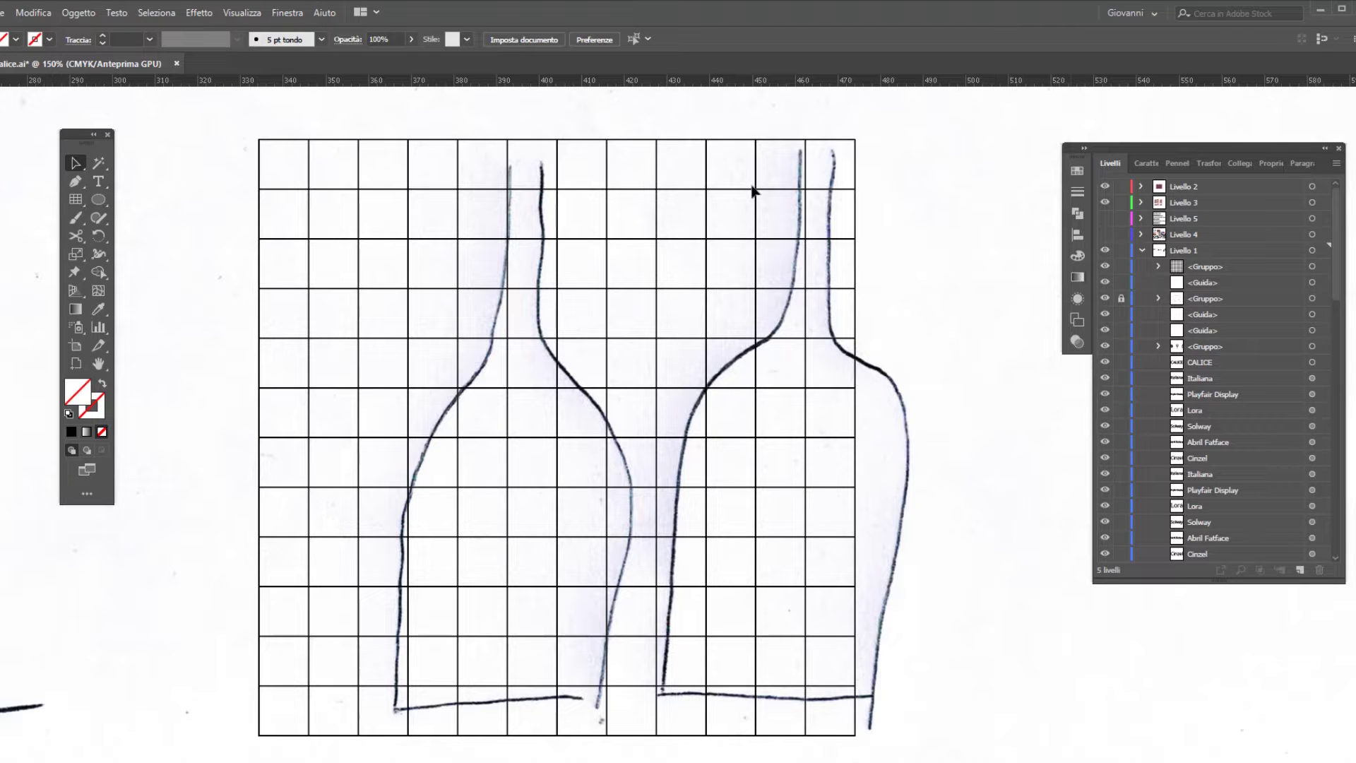
pyautogui.moveTo(756, 188); pyautogui.dragTo(845, 188)
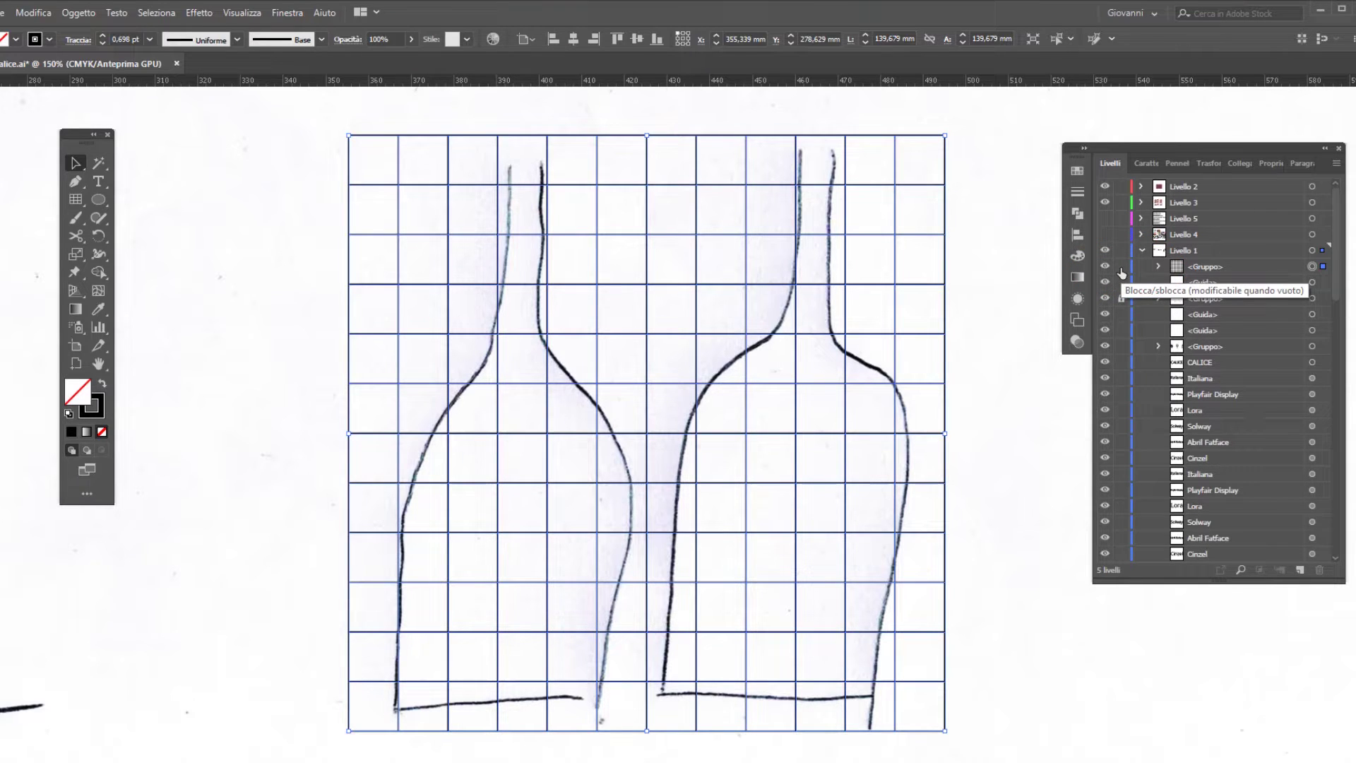
# Step: Set the grid's stroke colour to 50% black (K) and lock the grid group
pyautogui.doubleClick(91, 405)
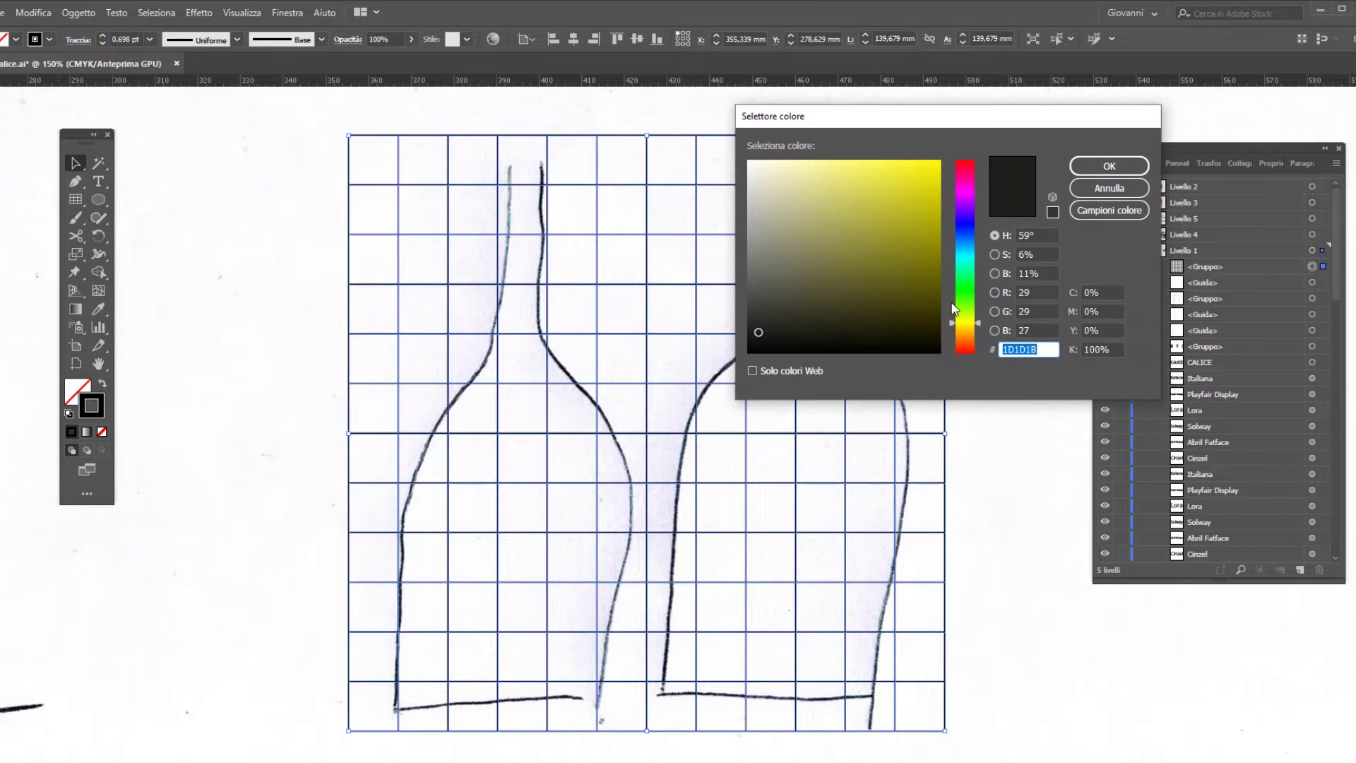
pyautogui.press('Tab')
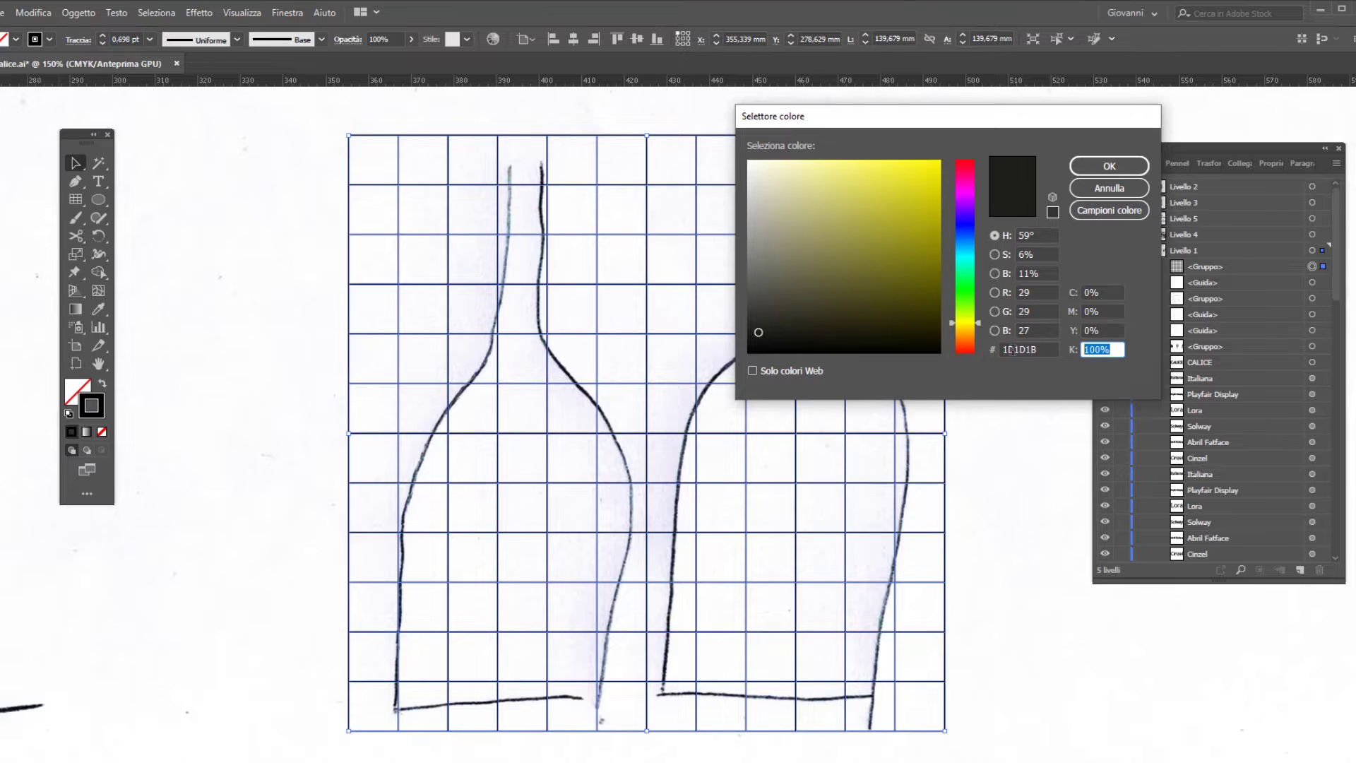
pyautogui.write('50')
pyautogui.click(1110, 166)
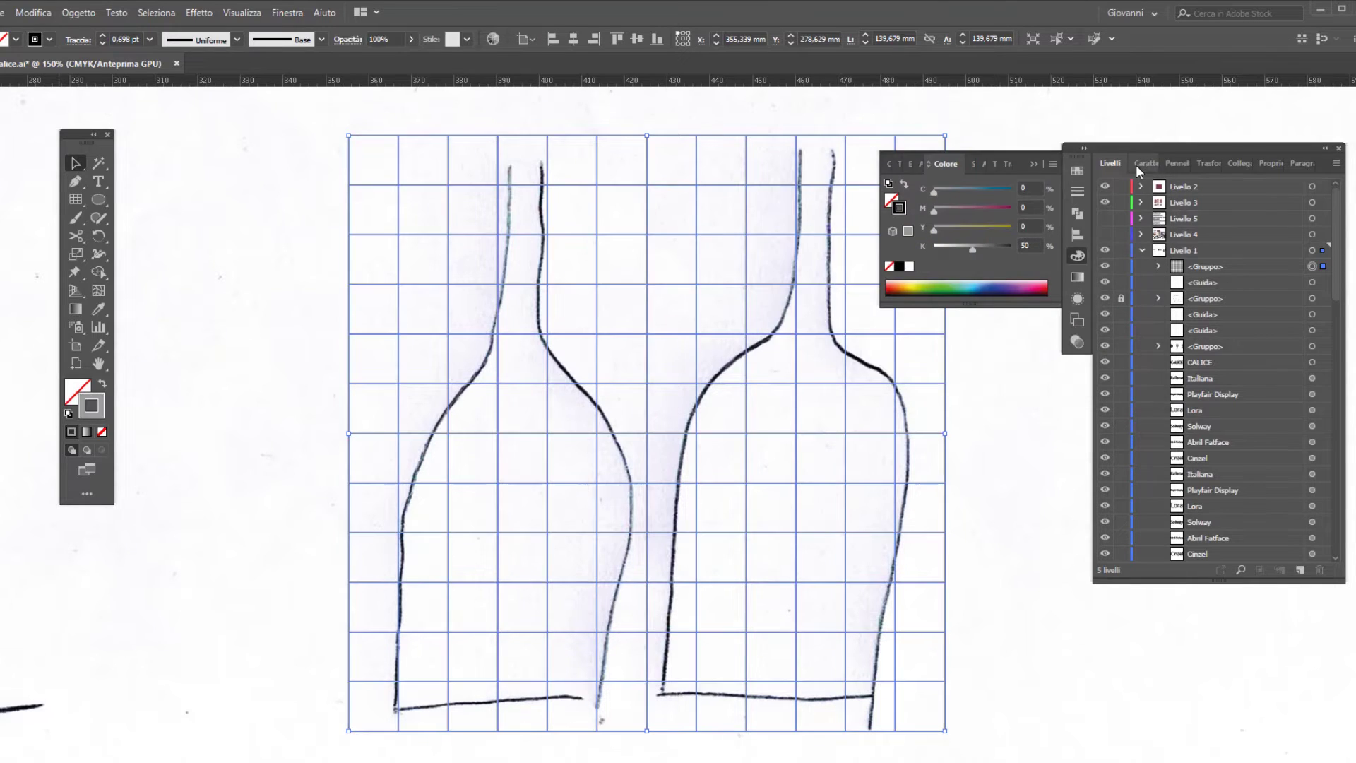
pyautogui.click(1123, 269)
pyautogui.click(1077, 256)
# Step: Draw a rounded rectangle about 58 × 140 mm around the first bottle, five grid squares wide and the full grid height
pyautogui.click(98, 200)
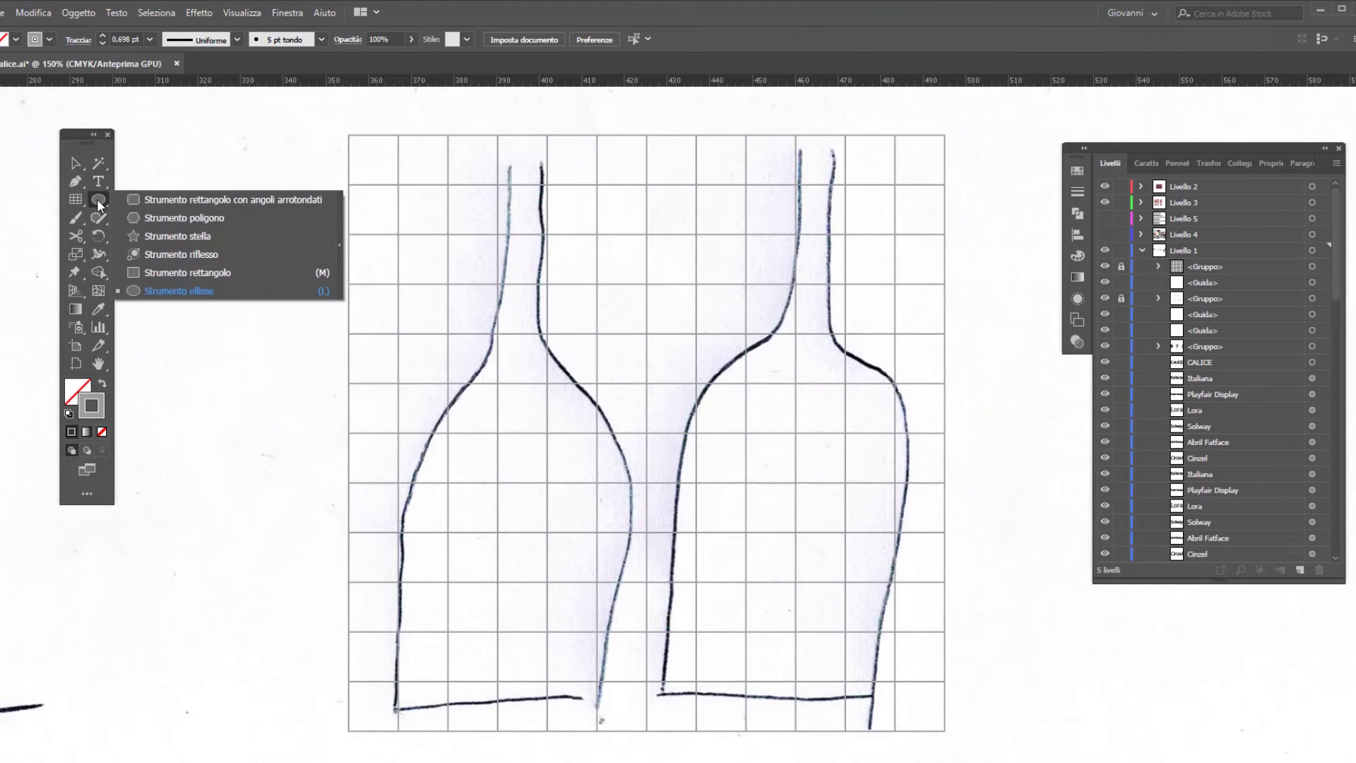
pyautogui.click(204, 200)
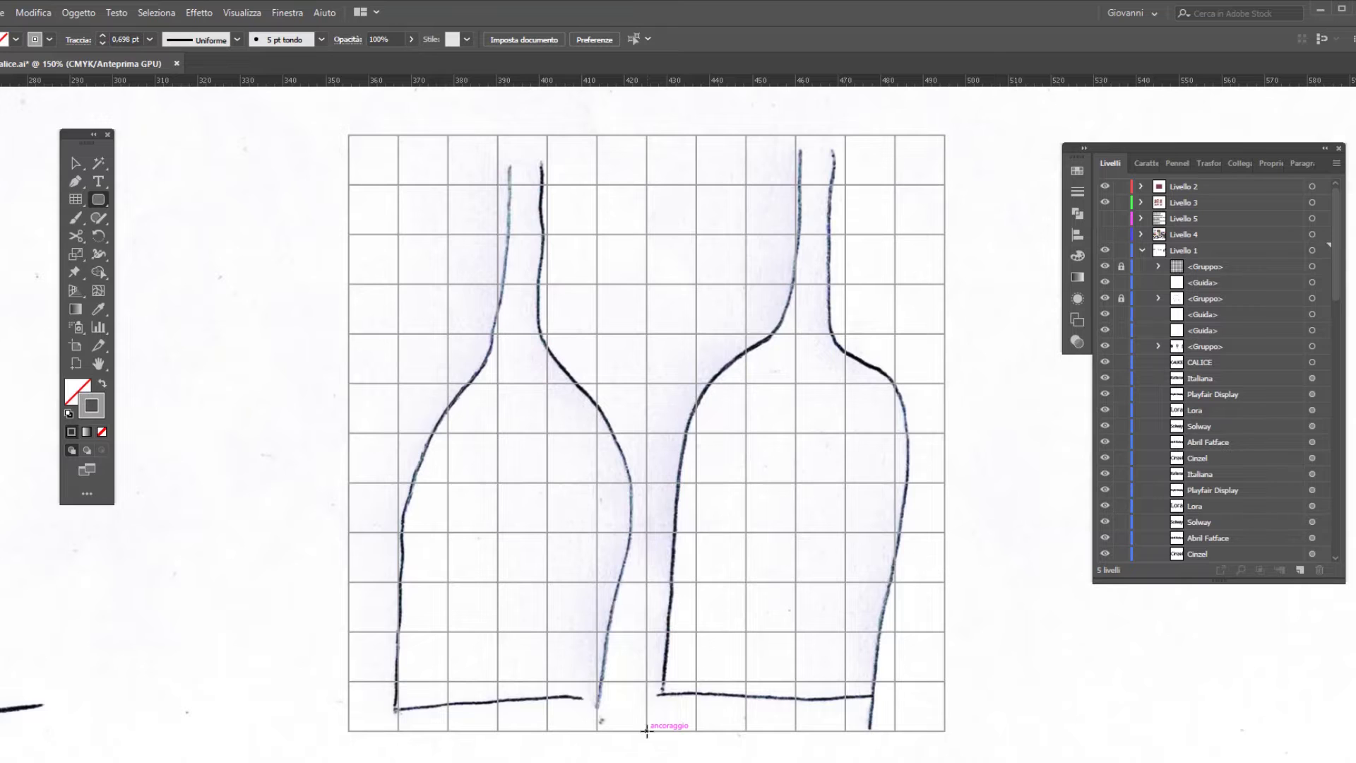
pyautogui.moveTo(646, 731)
pyautogui.mouseDown()
pyautogui.moveTo(592, 609)
pyautogui.moveTo(503, 259)
pyautogui.moveTo(456, 173)
pyautogui.moveTo(398, 135)
pyautogui.mouseUp()
# Step: Give the rounded rectangle a 1 pt stroke in near-black 0C0C0C
pyautogui.click(150, 39)
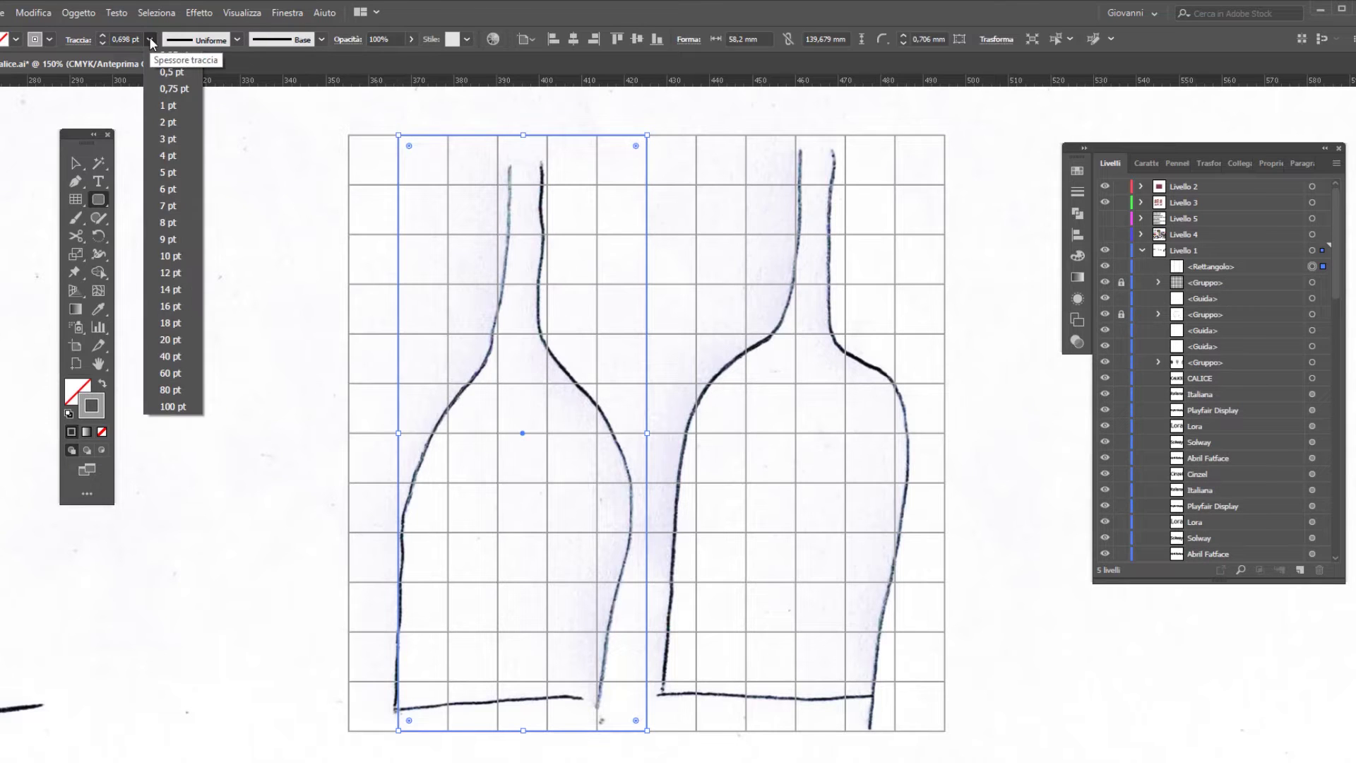
pyautogui.click(173, 104)
pyautogui.doubleClick(92, 405)
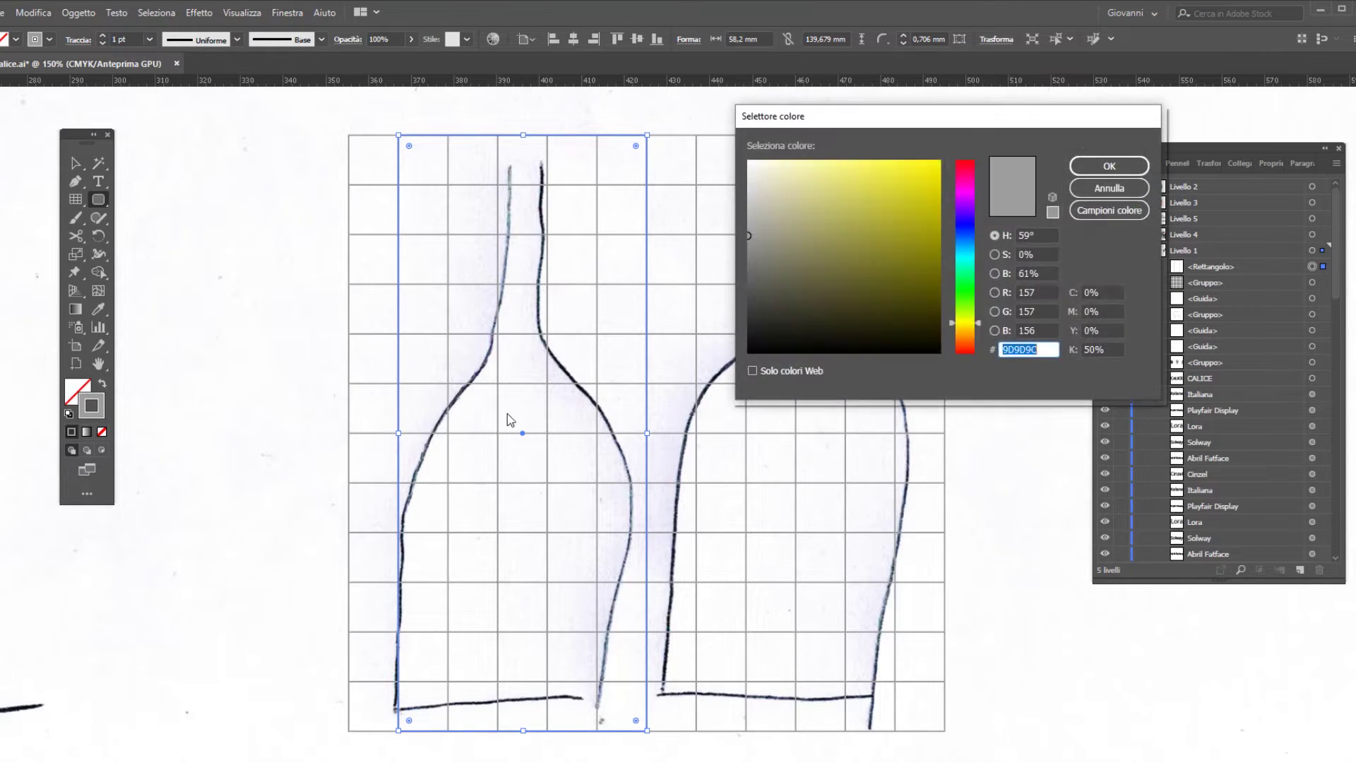
pyautogui.click(749, 346)
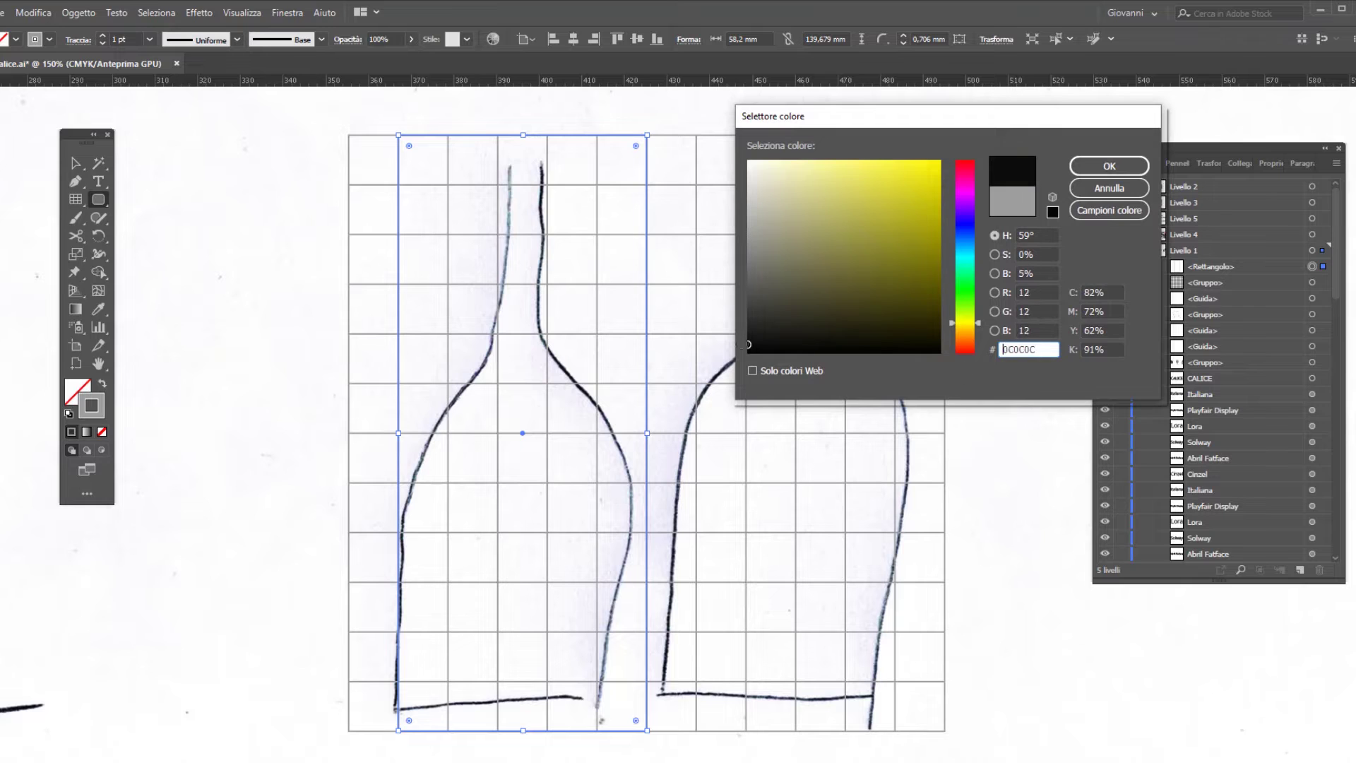
pyautogui.click(1110, 166)
pyautogui.press('v')
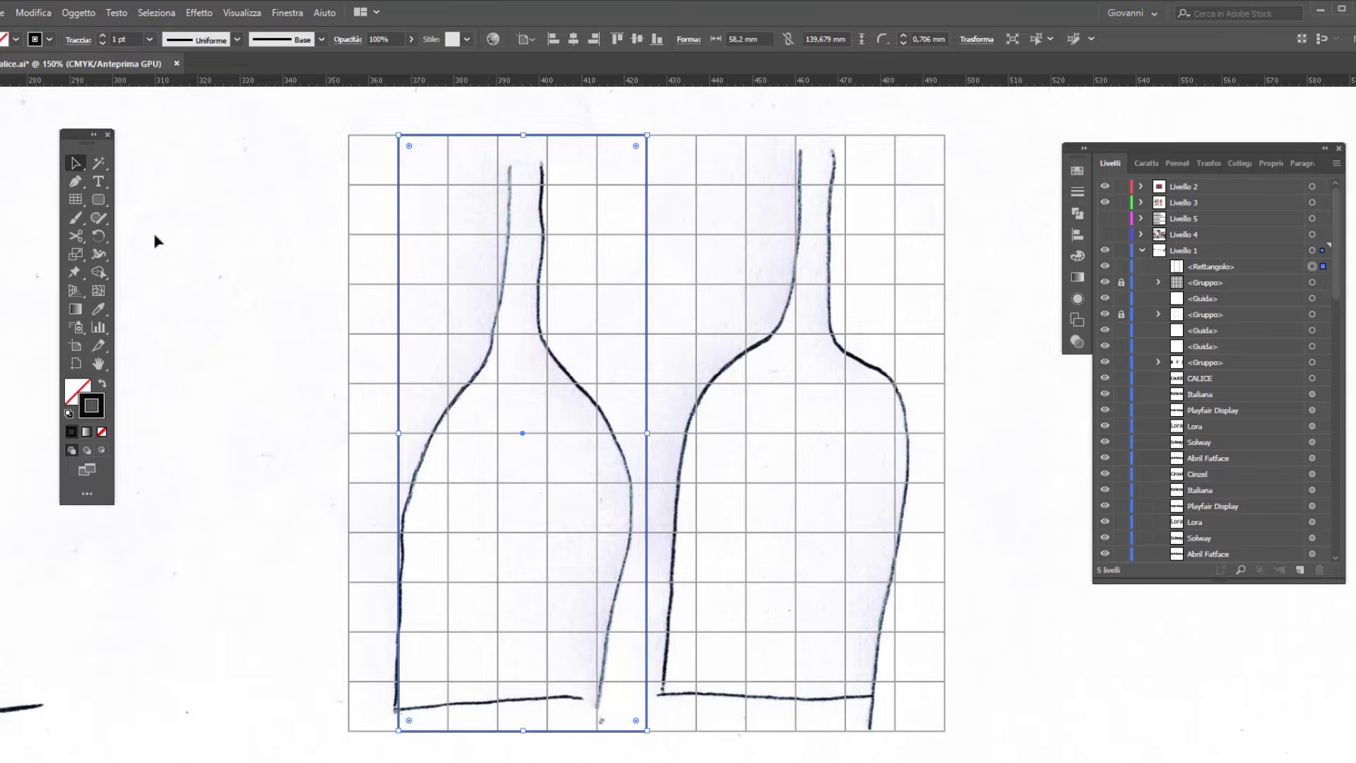
# Step: Draw a circle about 35 mm in diameter, three grid squares wide, touching the left side of the first bottle's neck
pyautogui.click(99, 201)
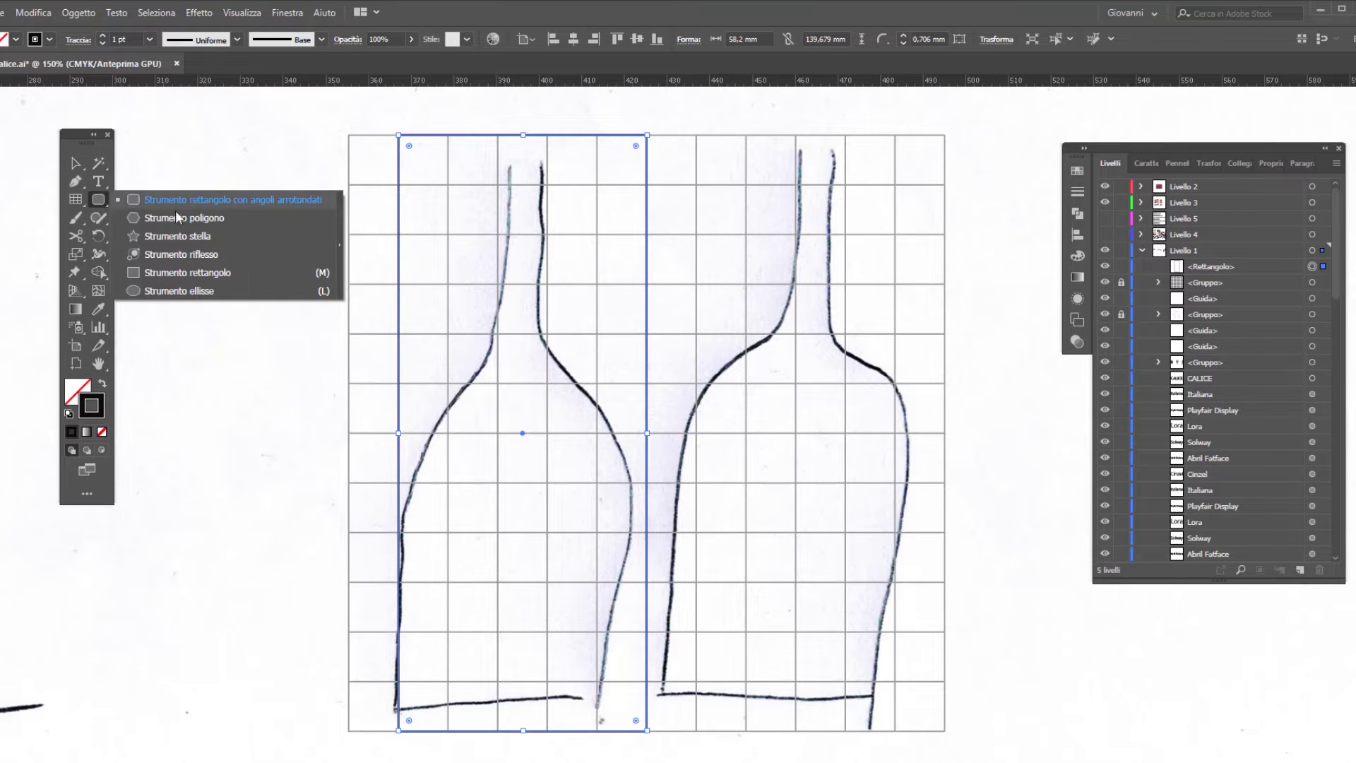
pyautogui.click(190, 293)
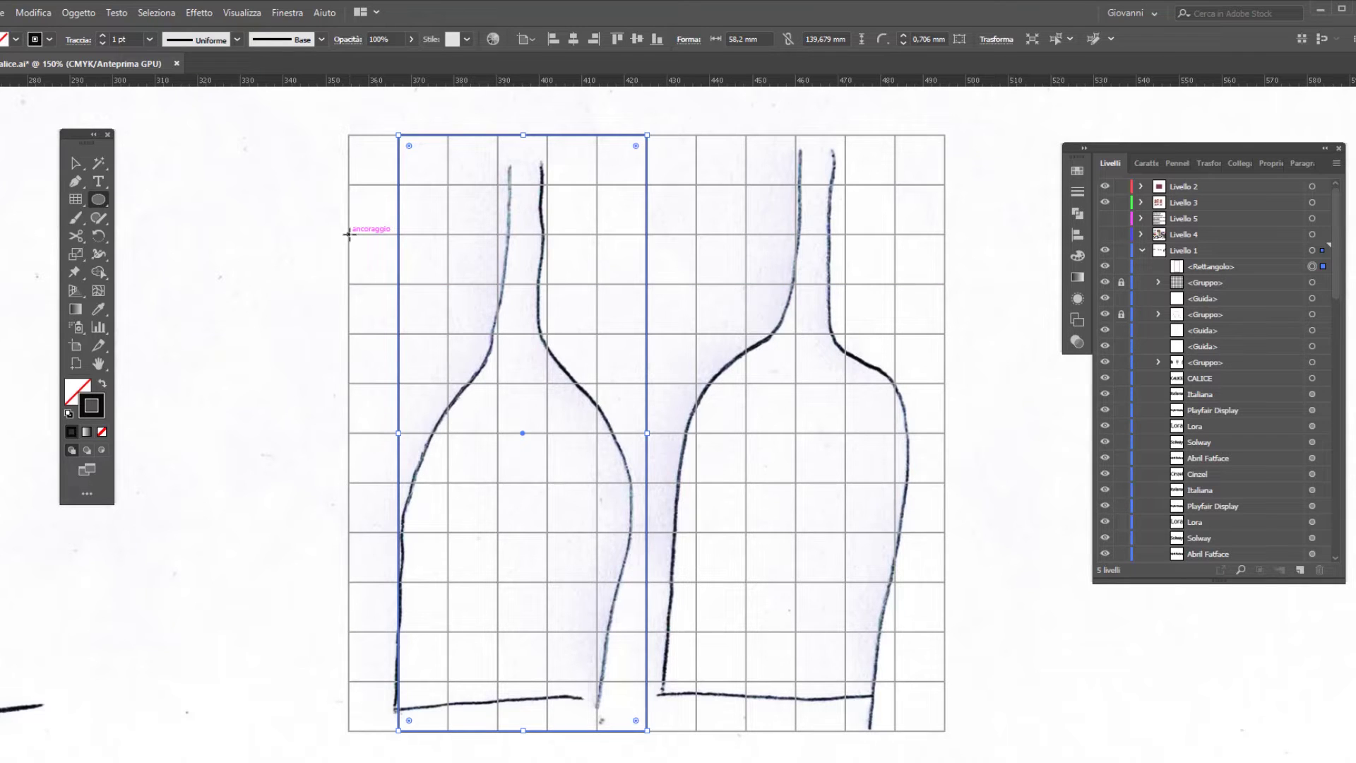
pyautogui.moveTo(348, 233); pyautogui.dragTo(475, 383)
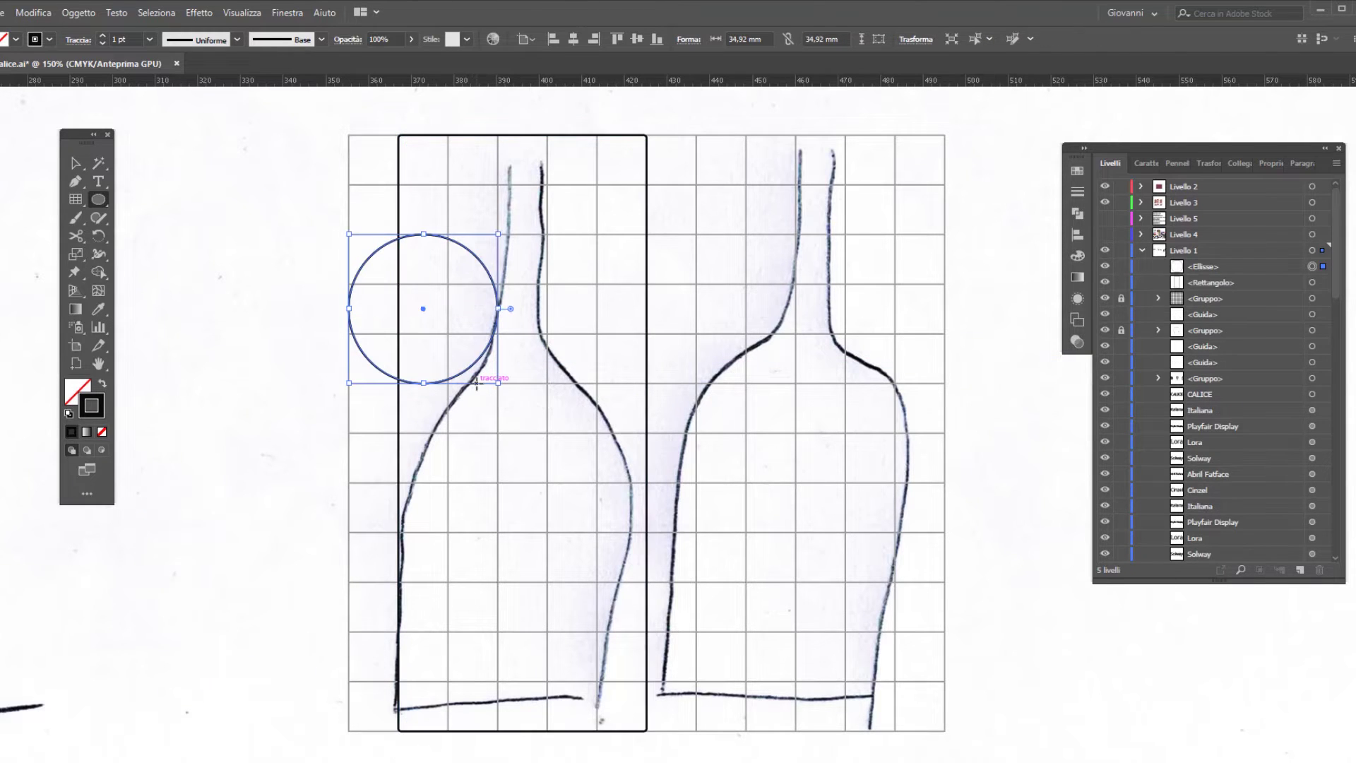
pyautogui.press('v')
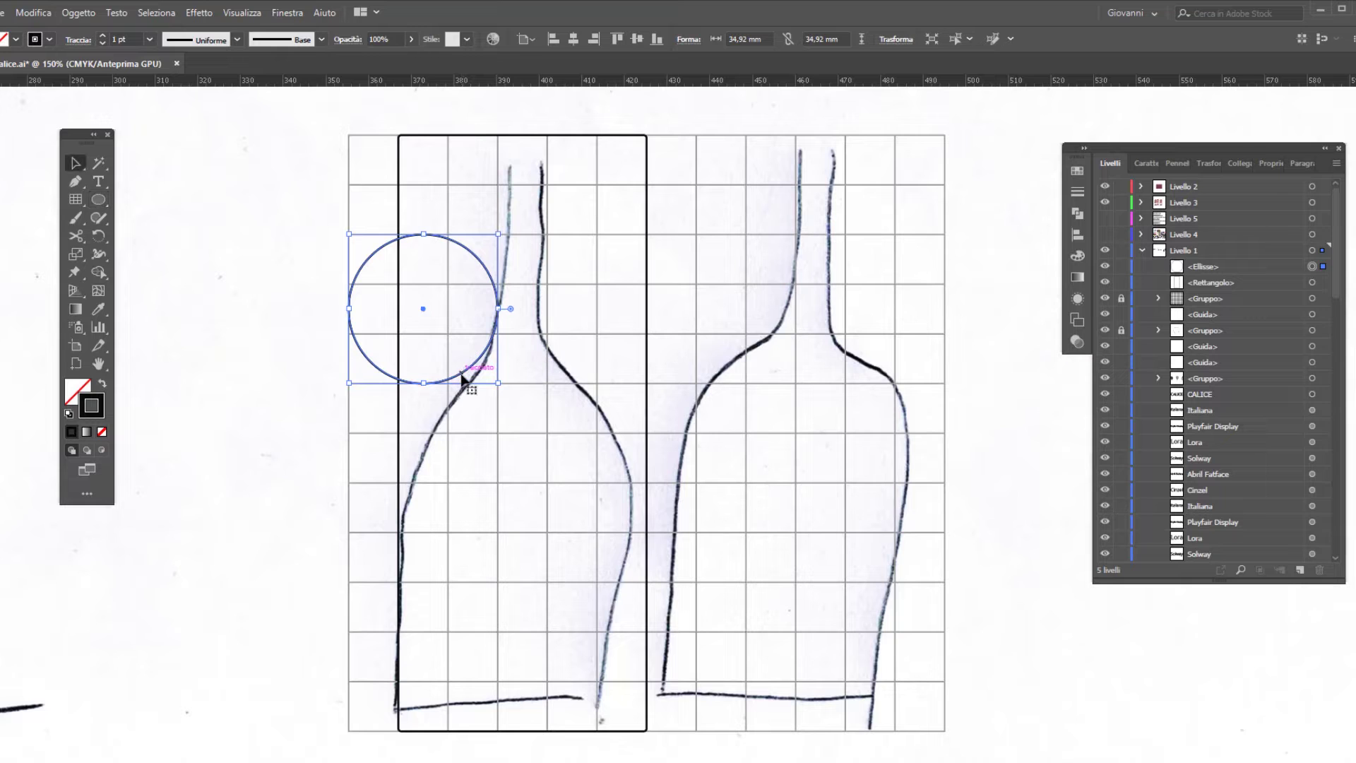
pyautogui.moveTo(349, 383); pyautogui.dragTo(279, 435)
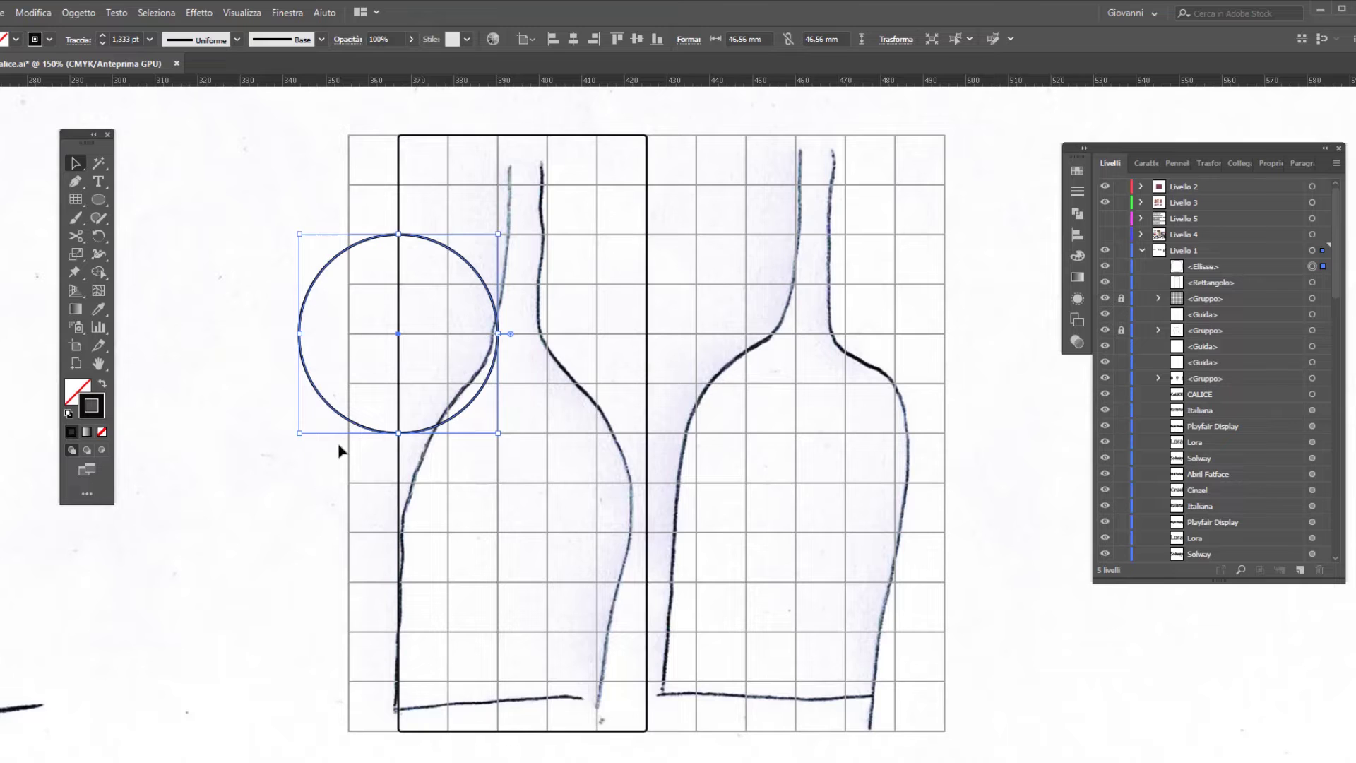
pyautogui.moveTo(316, 408); pyautogui.dragTo(336, 382)
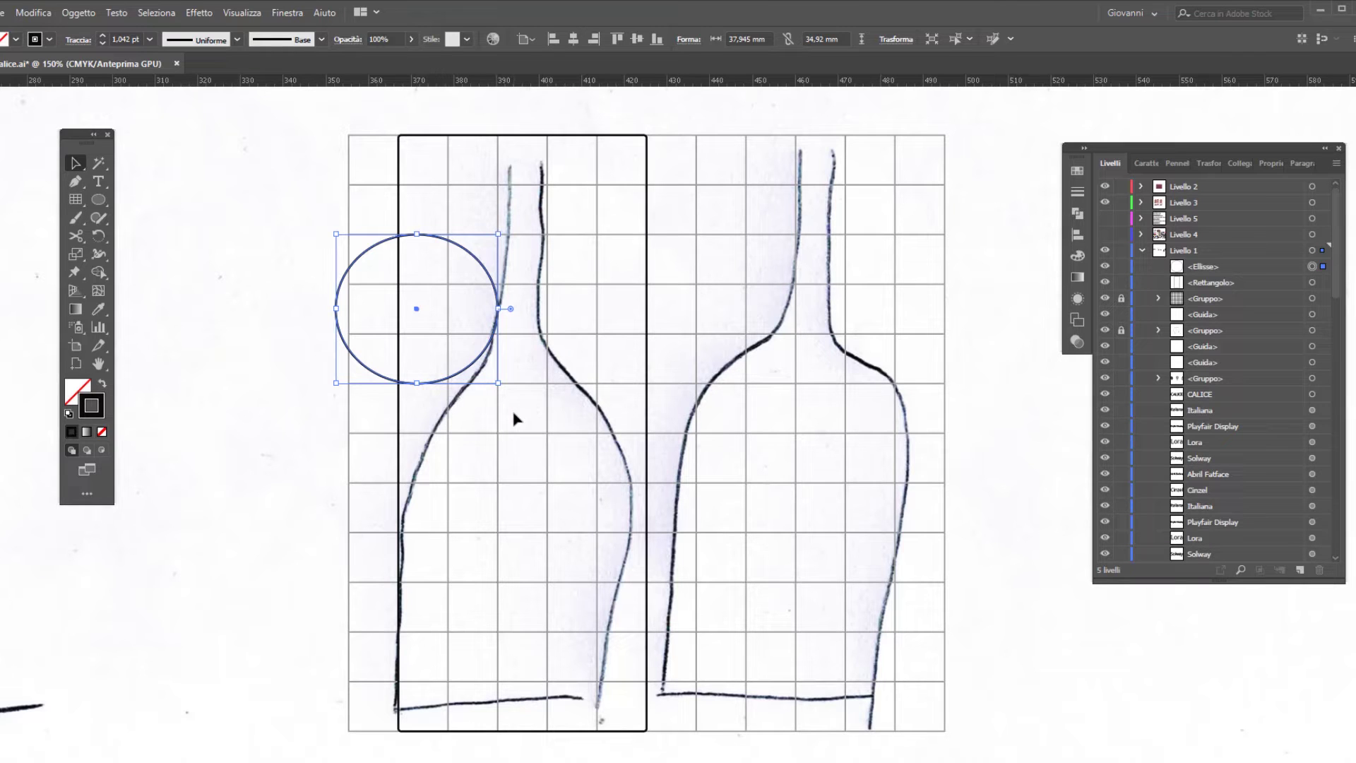
pyautogui.hotkey('ctrl', 'z')
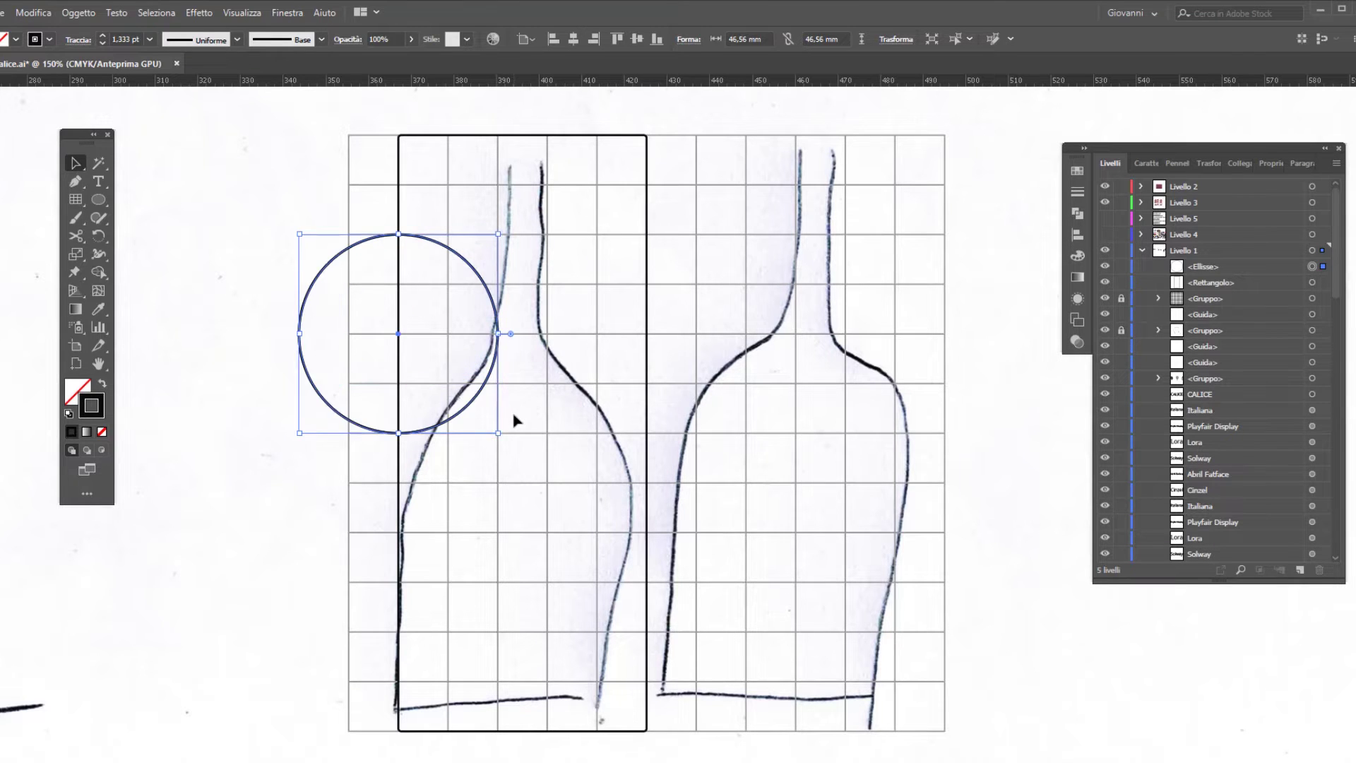
pyautogui.moveTo(299, 432); pyautogui.dragTo(349, 402)
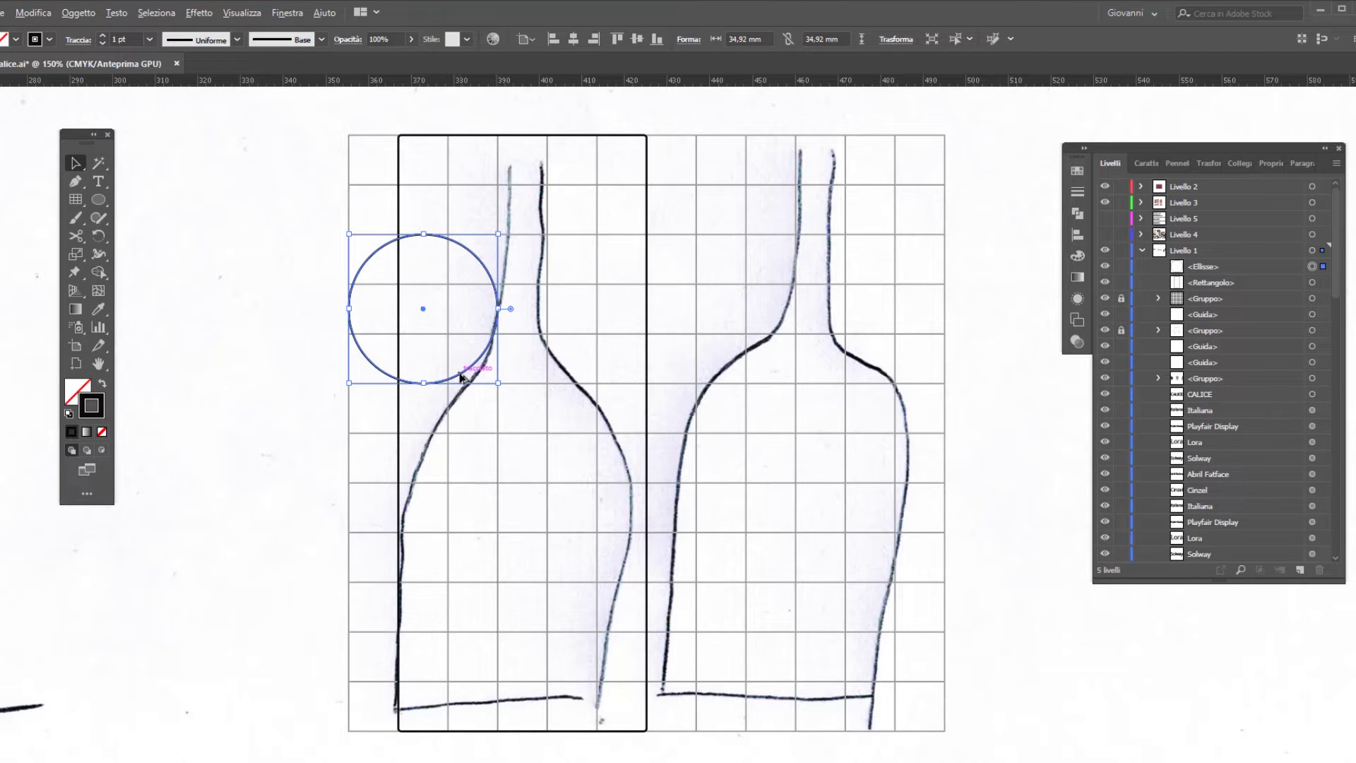
# Step: Duplicate the circle horizontally four grid squares over, placing the copy against the right side of the bottle neck
pyautogui.moveTo(460, 377); pyautogui.dragTo(659, 378)
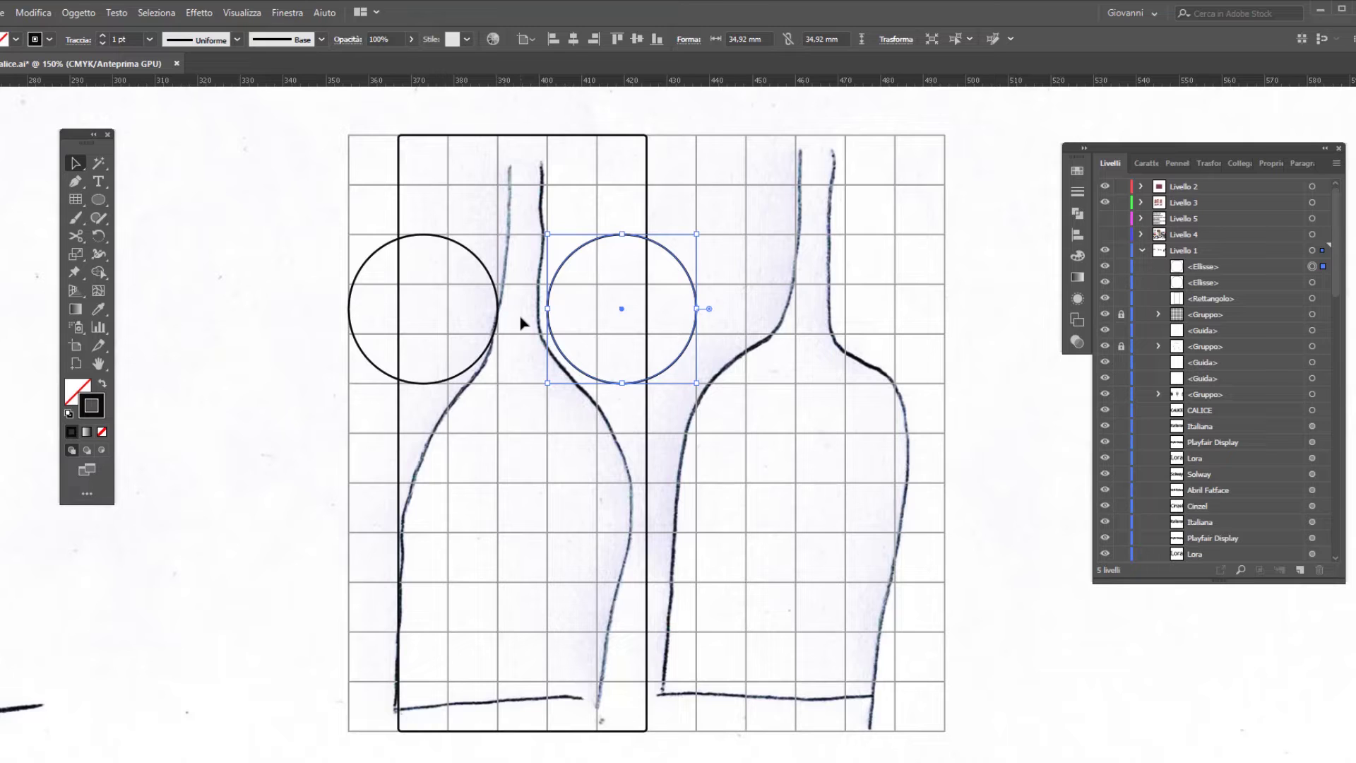
pyautogui.click(521, 323)
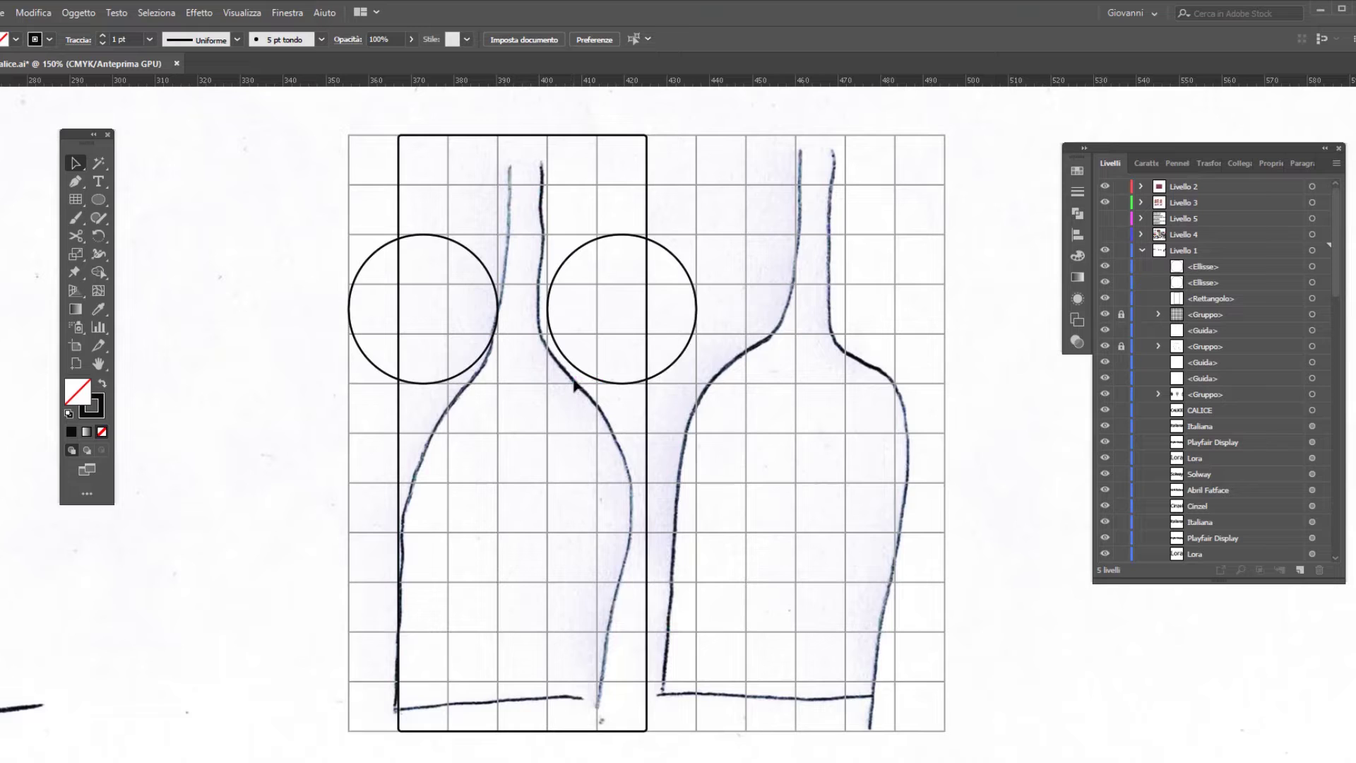
# Step: Draw two vertical lines about 150 mm long along both sides of the first bottle's neck, tangent to the circles
pyautogui.click(80, 202)
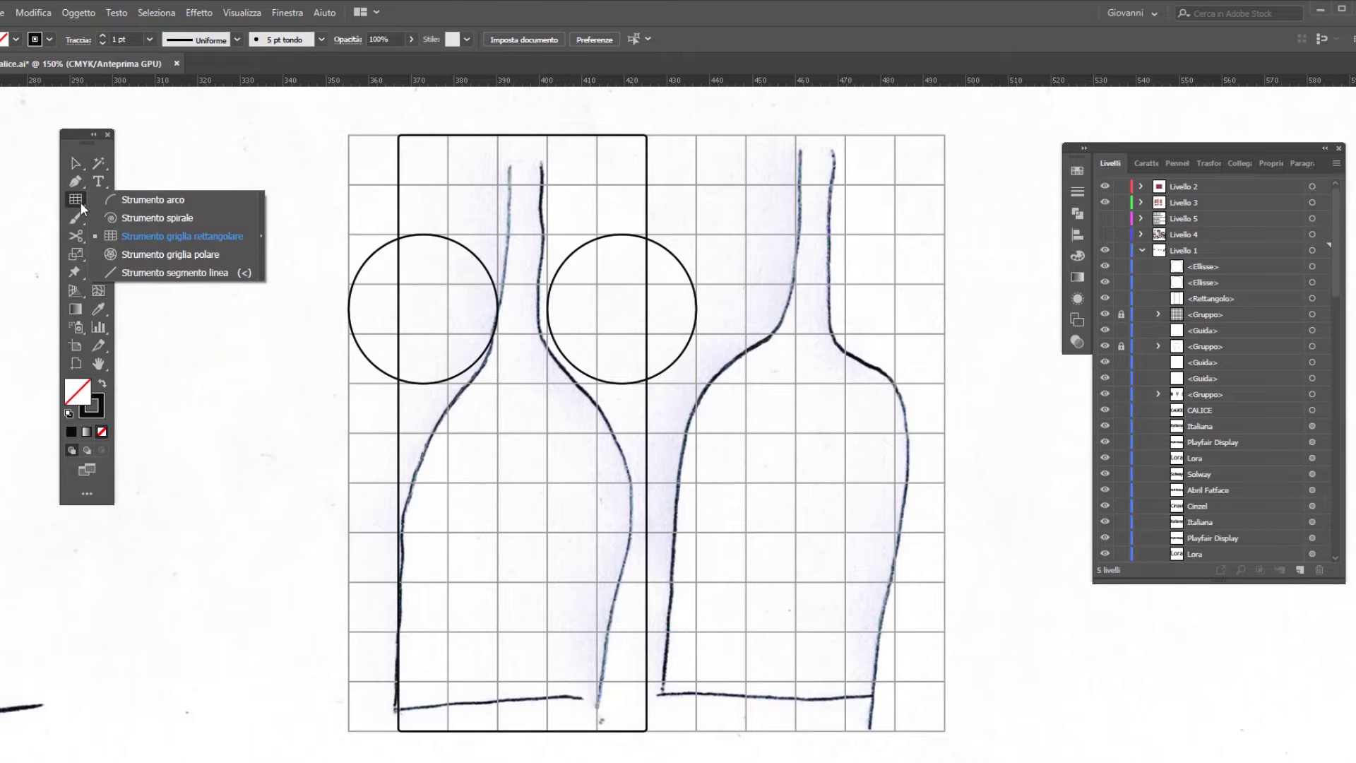
pyautogui.click(181, 274)
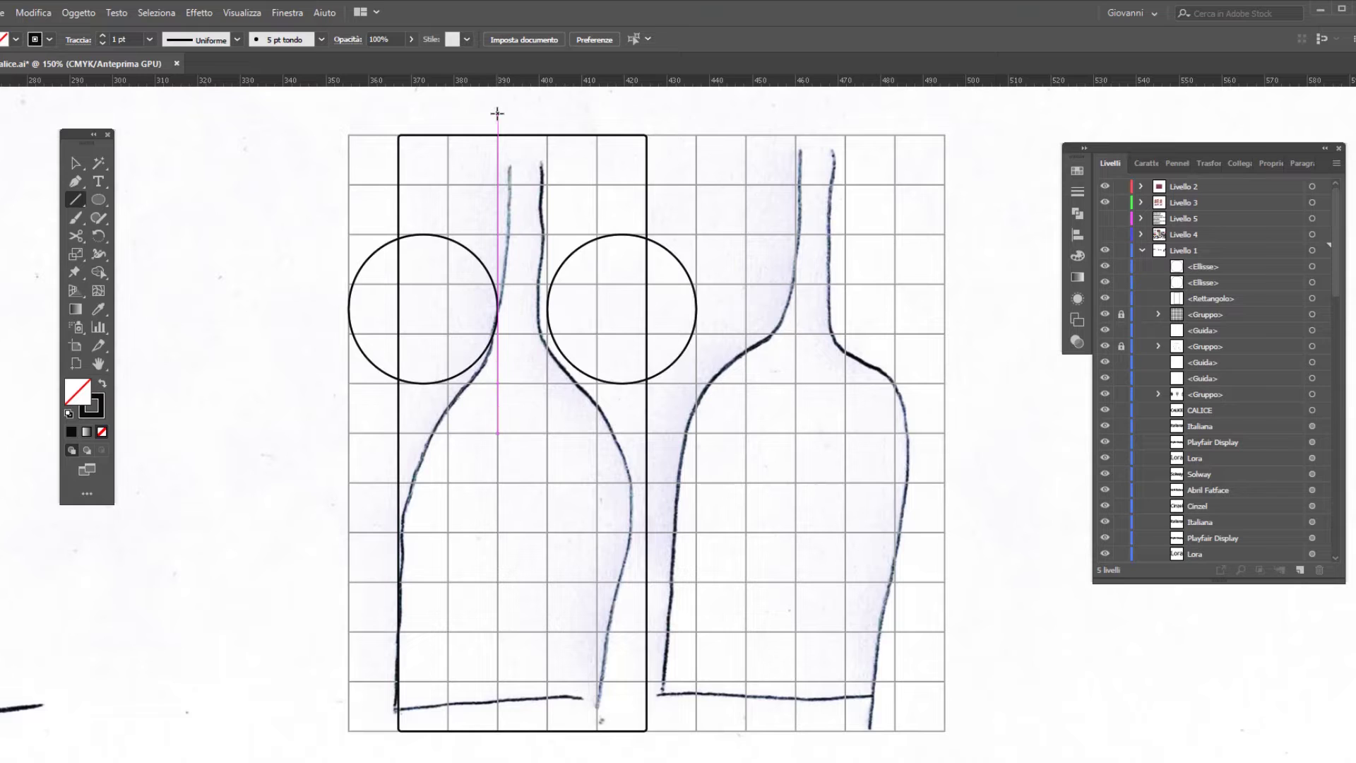
pyautogui.click(240, 13)
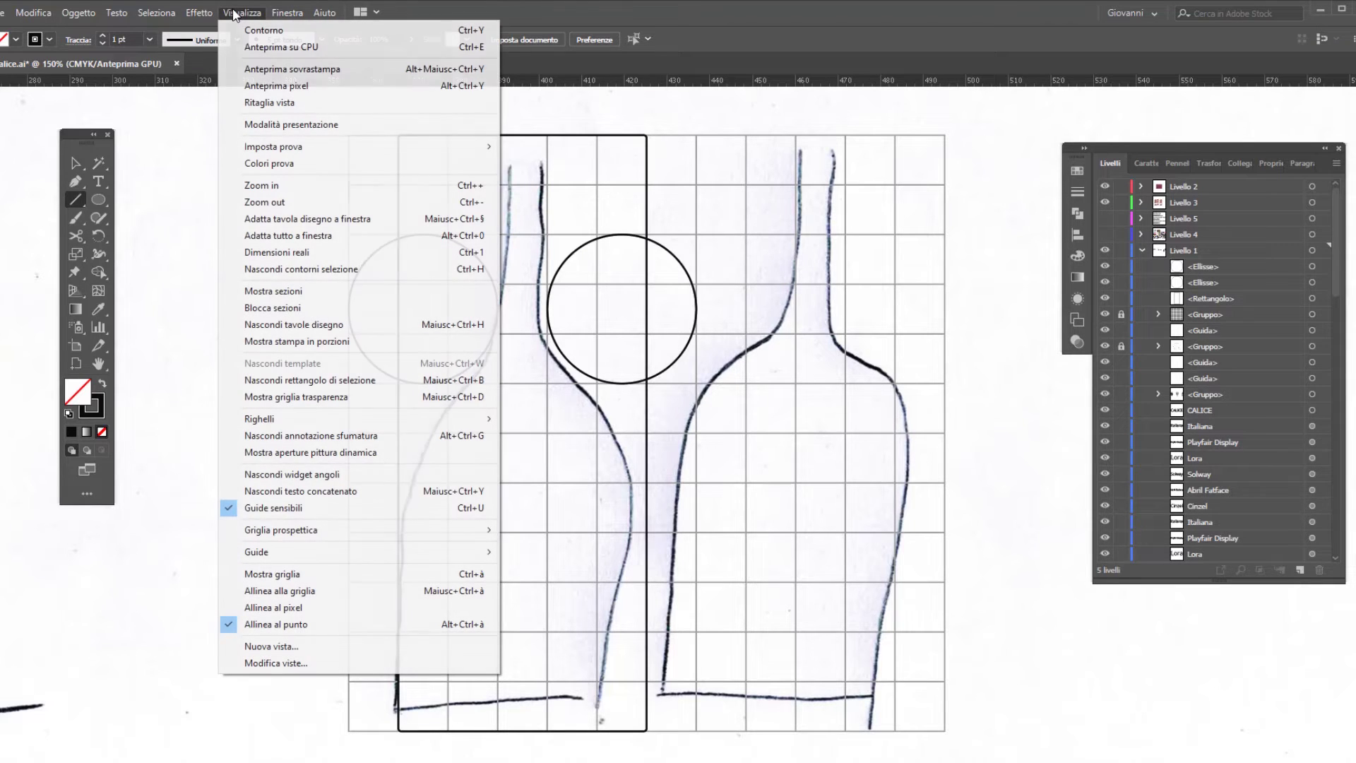
pyautogui.click(693, 4)
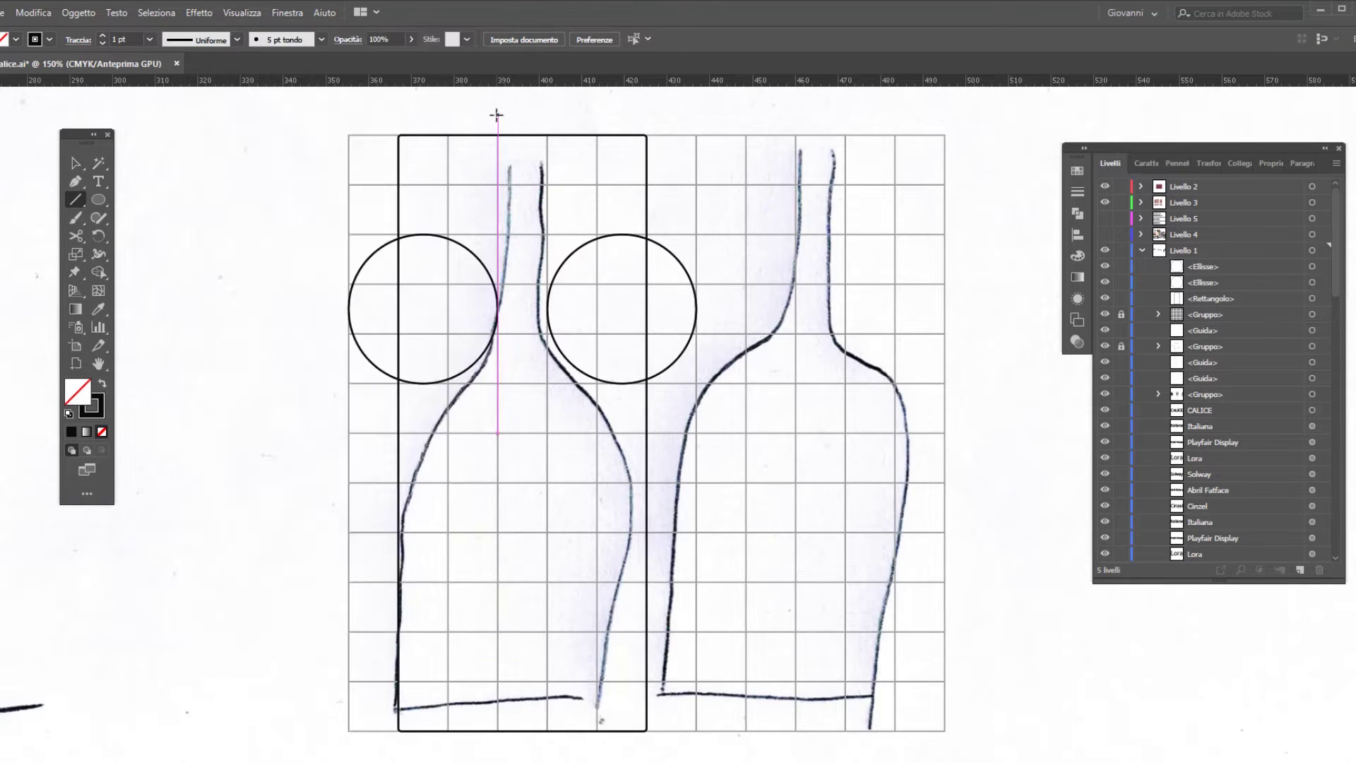
pyautogui.moveTo(496, 114); pyautogui.dragTo(497, 745)
pyautogui.moveTo(547, 113); pyautogui.dragTo(549, 750)
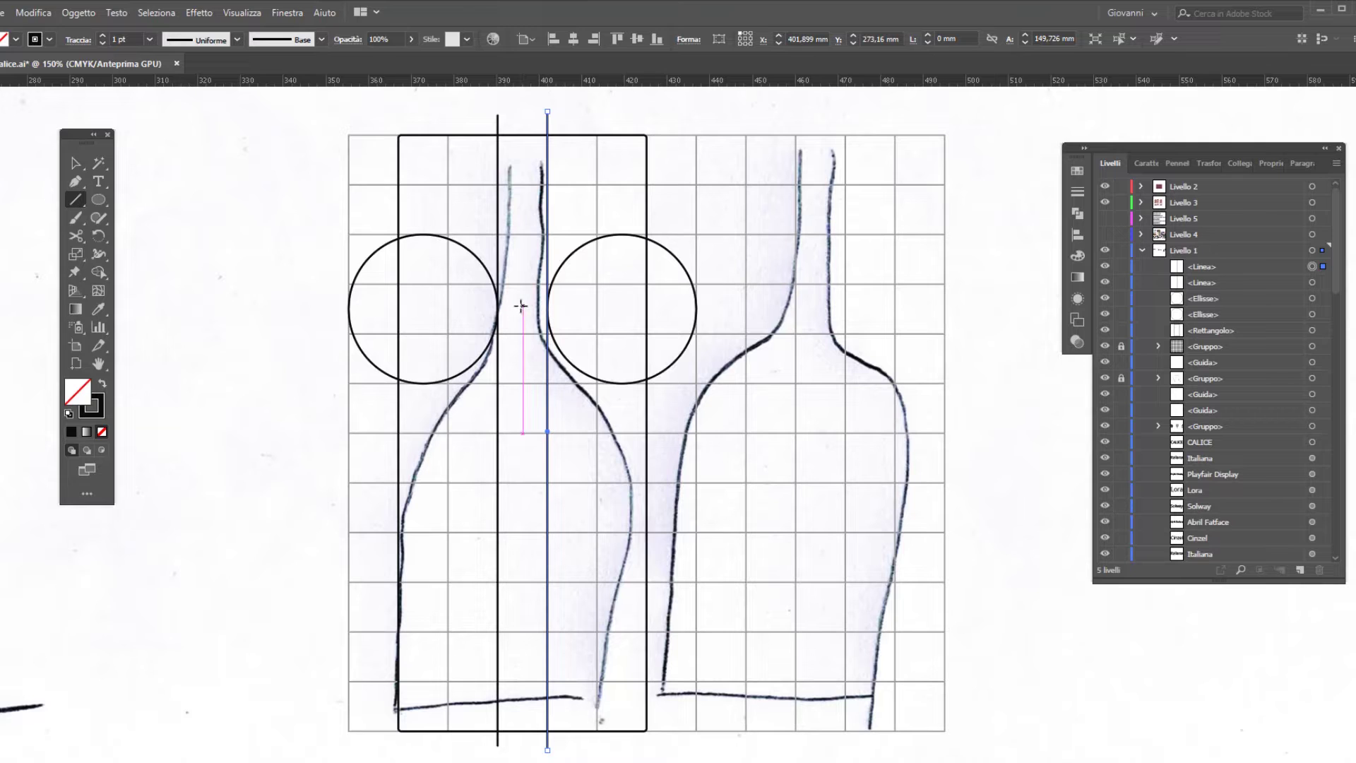
# Step: Merge the neck and the lower body areas on both sides into one bottle outline with the Shape Builder
pyautogui.press('v')
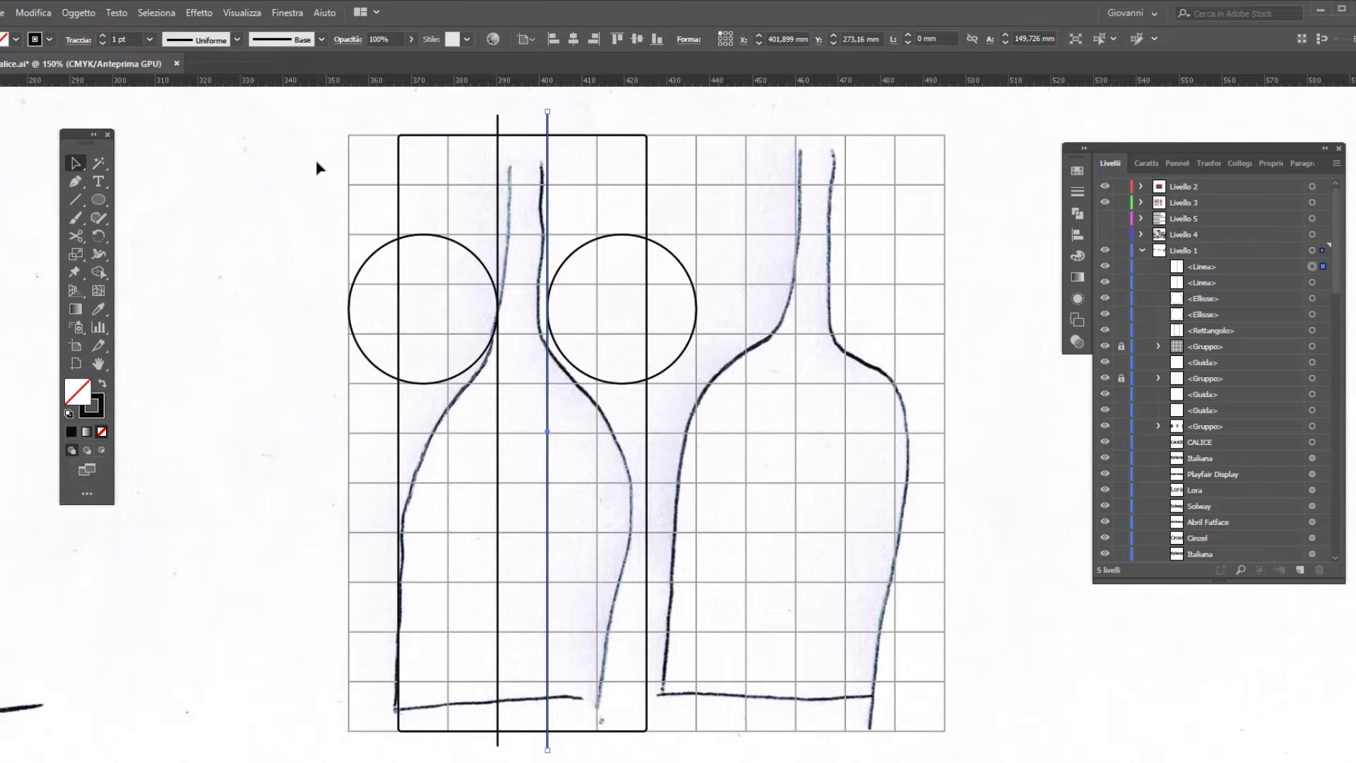
pyautogui.moveTo(316, 167); pyautogui.dragTo(789, 596)
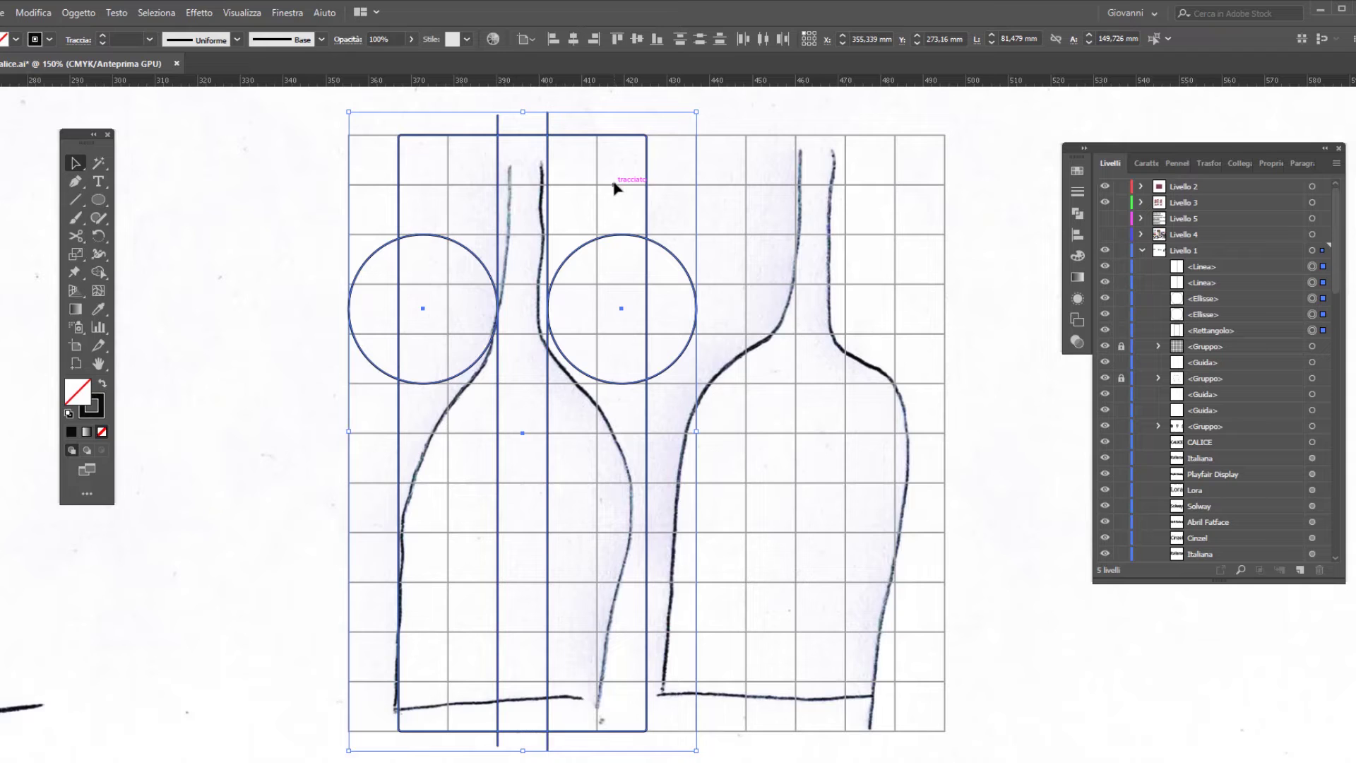
pyautogui.click(99, 275)
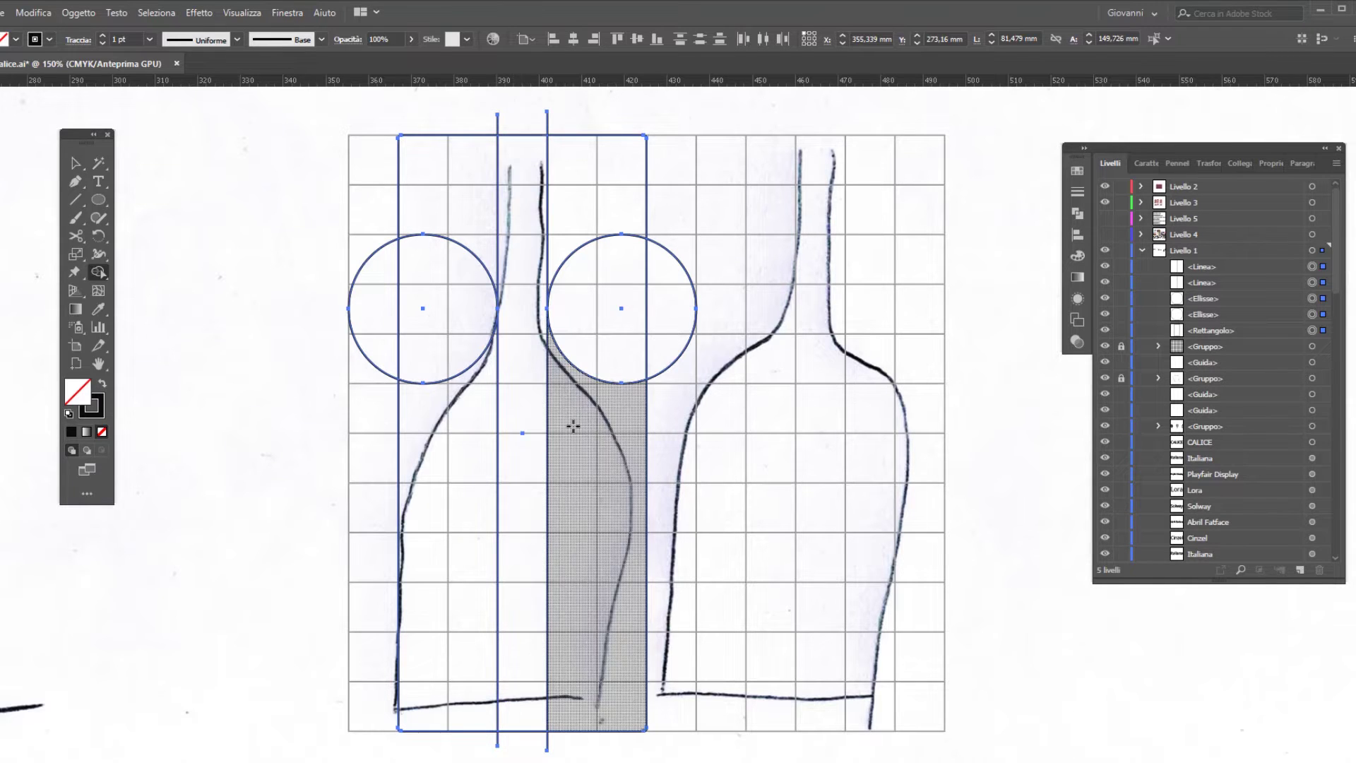
pyautogui.moveTo(448, 713); pyautogui.dragTo(564, 710)
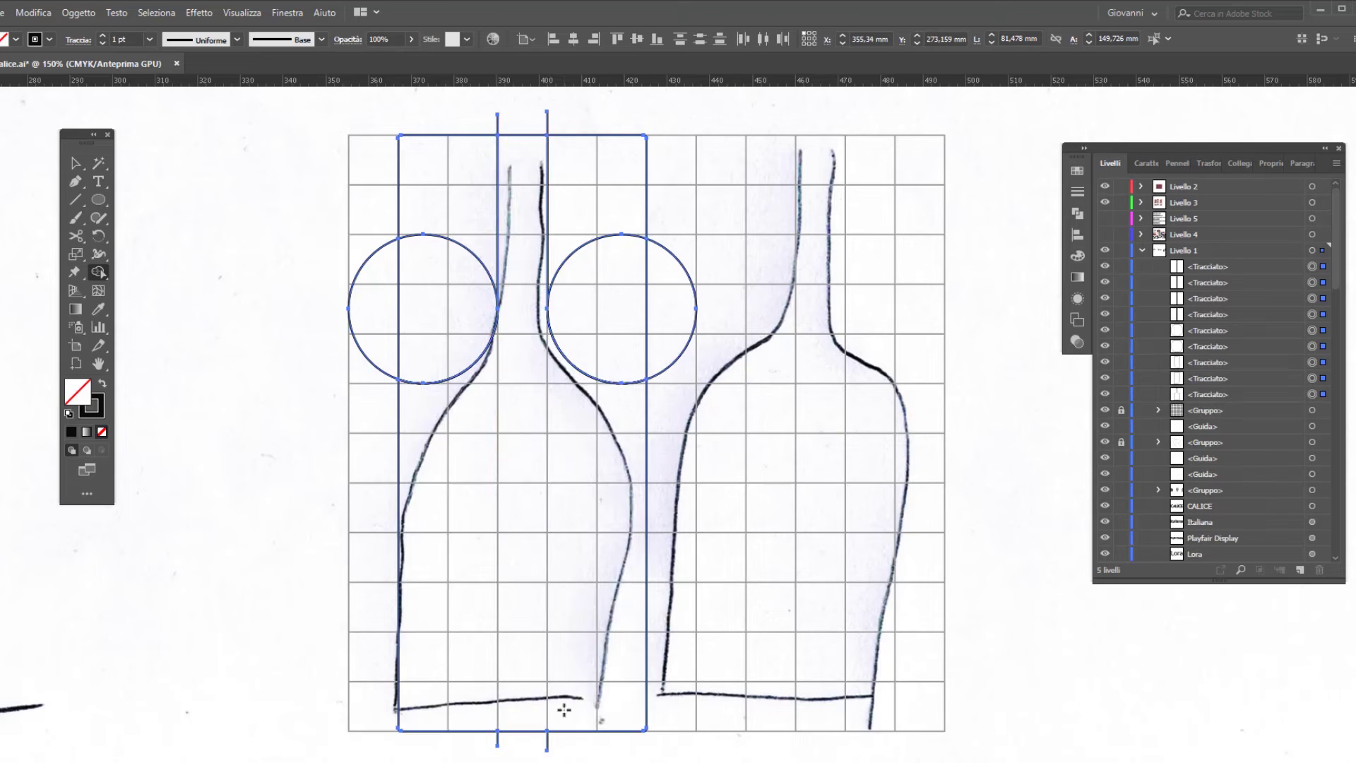
# Step: Round the bottle outline's two top neck corners to about 3.61 mm and fully round its two shoulder corners
pyautogui.press('v')
pyautogui.click(544, 438)
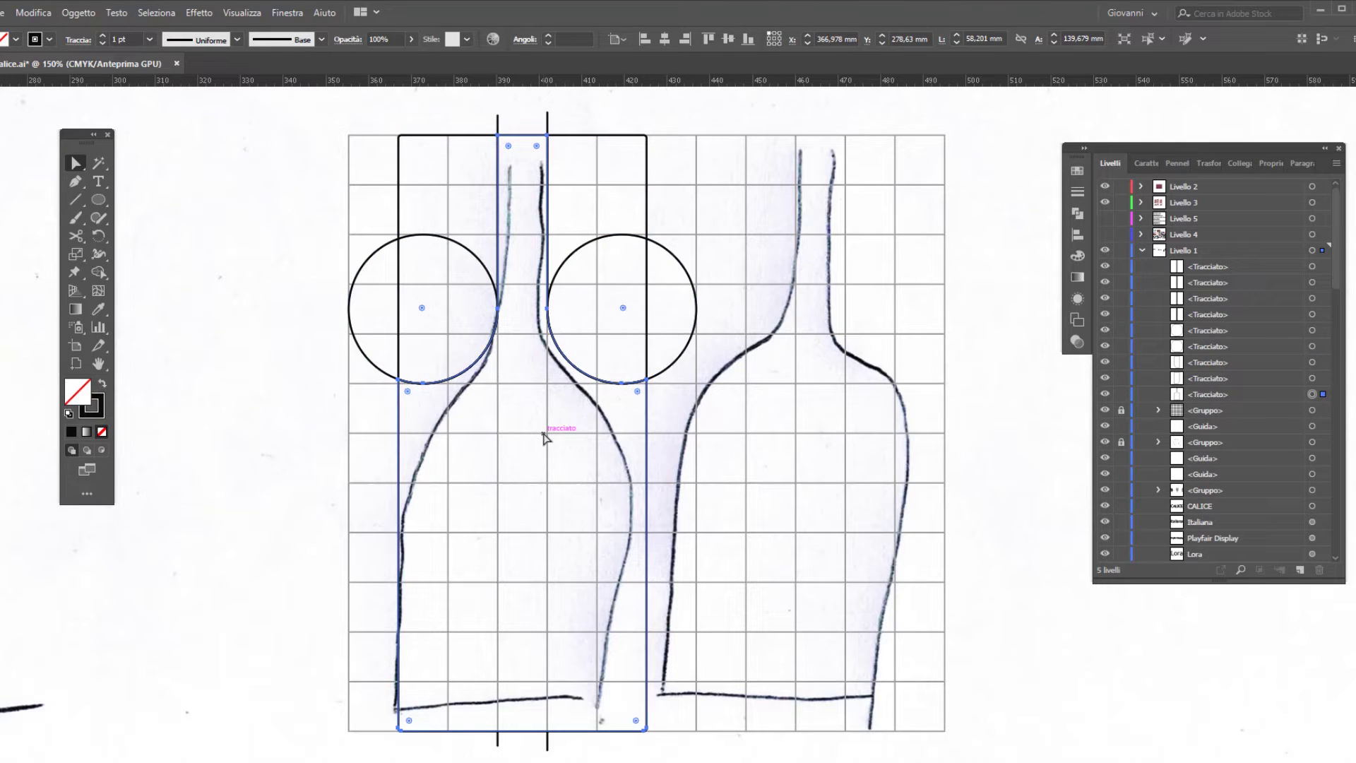
pyautogui.press('a')
pyautogui.click(509, 146)
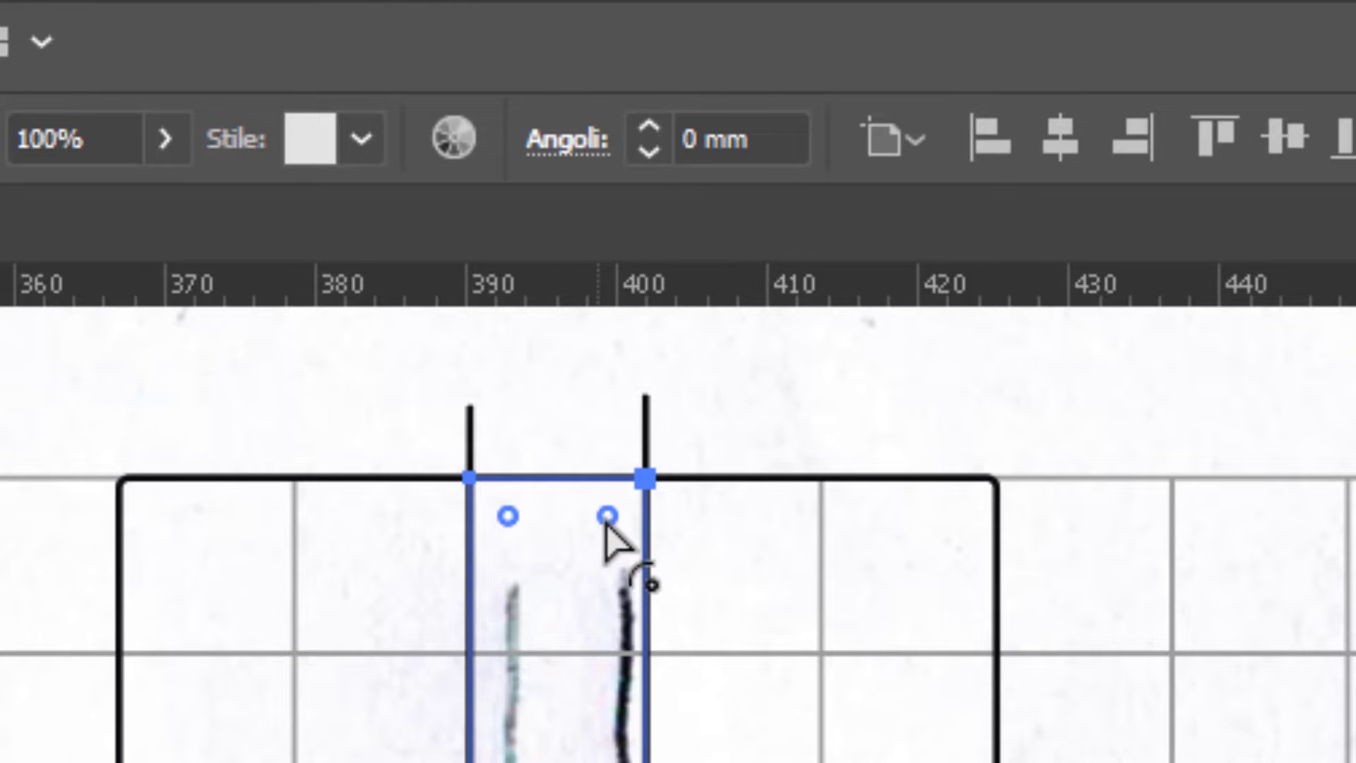
pyautogui.moveTo(609, 522)
pyautogui.mouseDown()
pyautogui.moveTo(605, 575)
pyautogui.moveTo(603, 538)
pyautogui.moveTo(606, 550)
pyautogui.mouseUp()
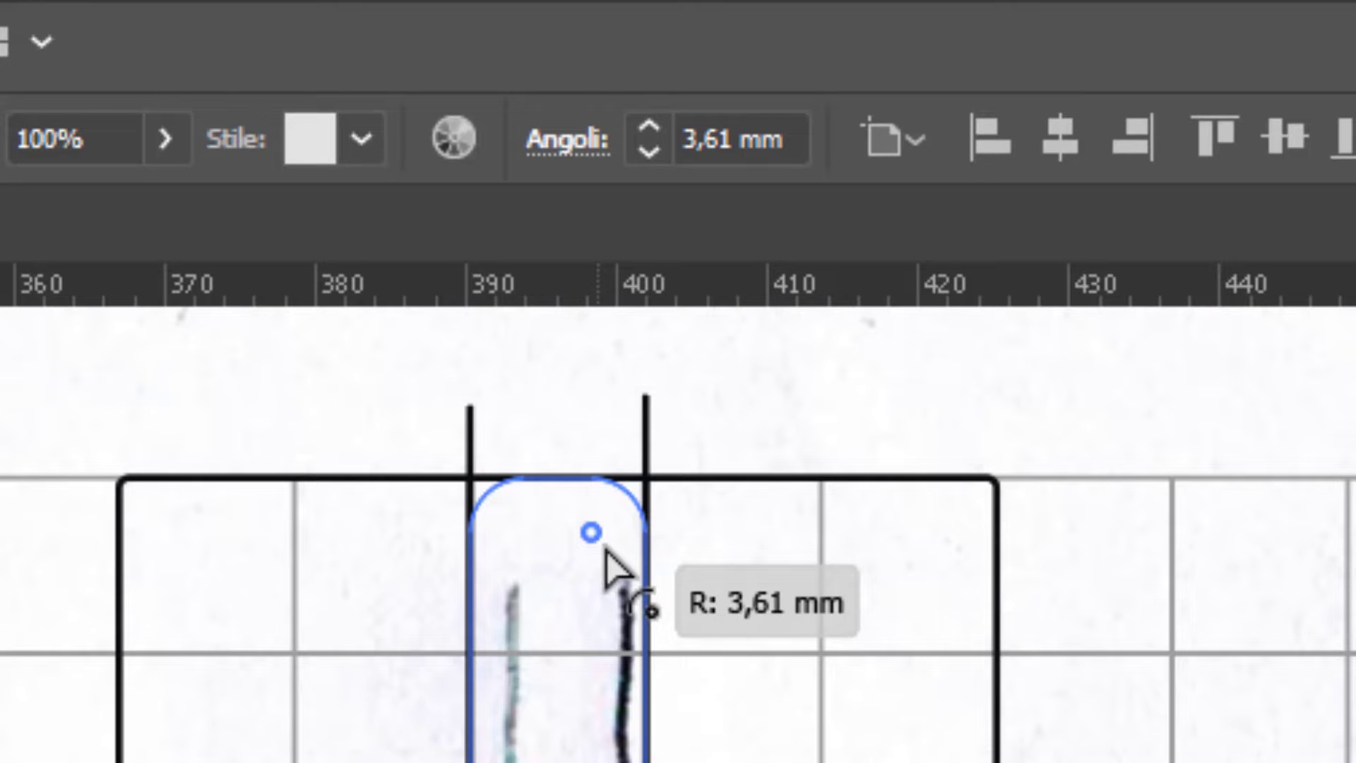
pyautogui.moveTo(608, 551); pyautogui.dragTo(607, 552)
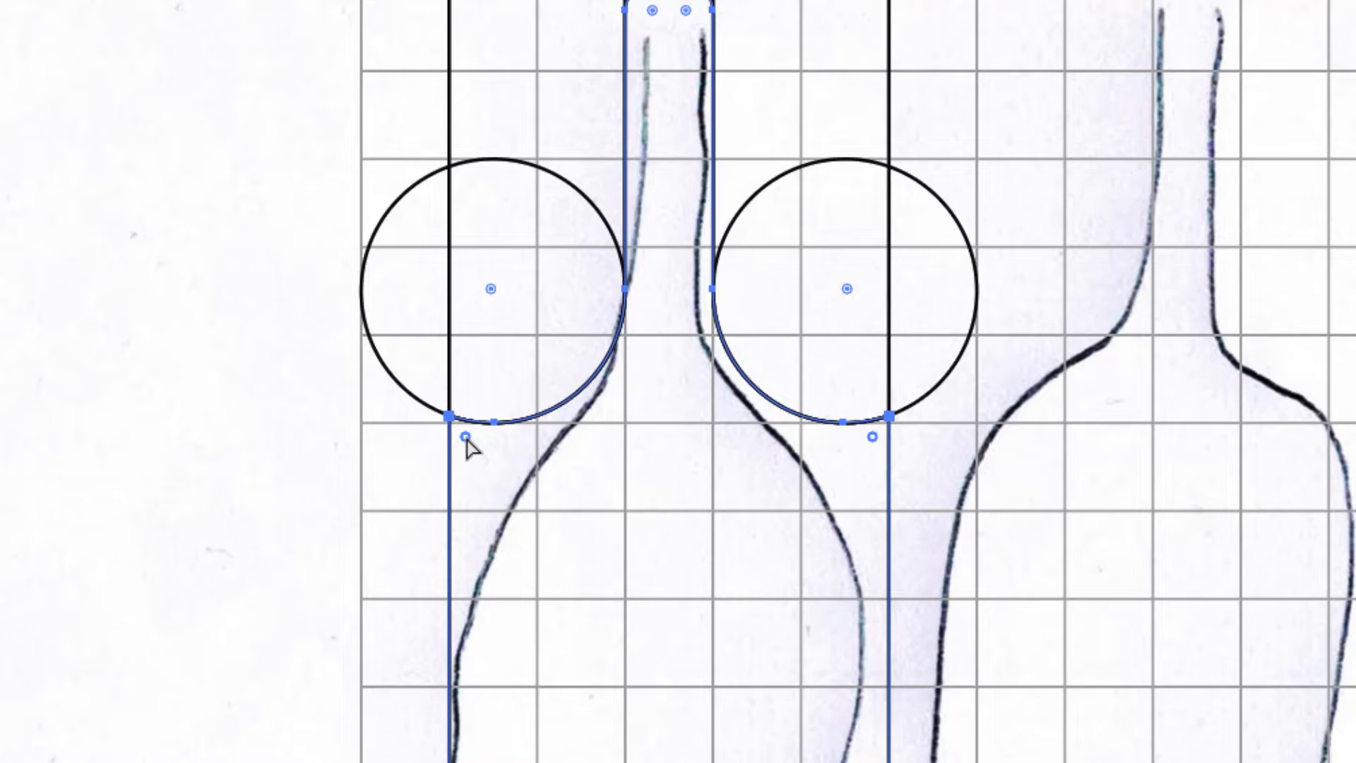
pyautogui.moveTo(467, 442); pyautogui.dragTo(477, 494)
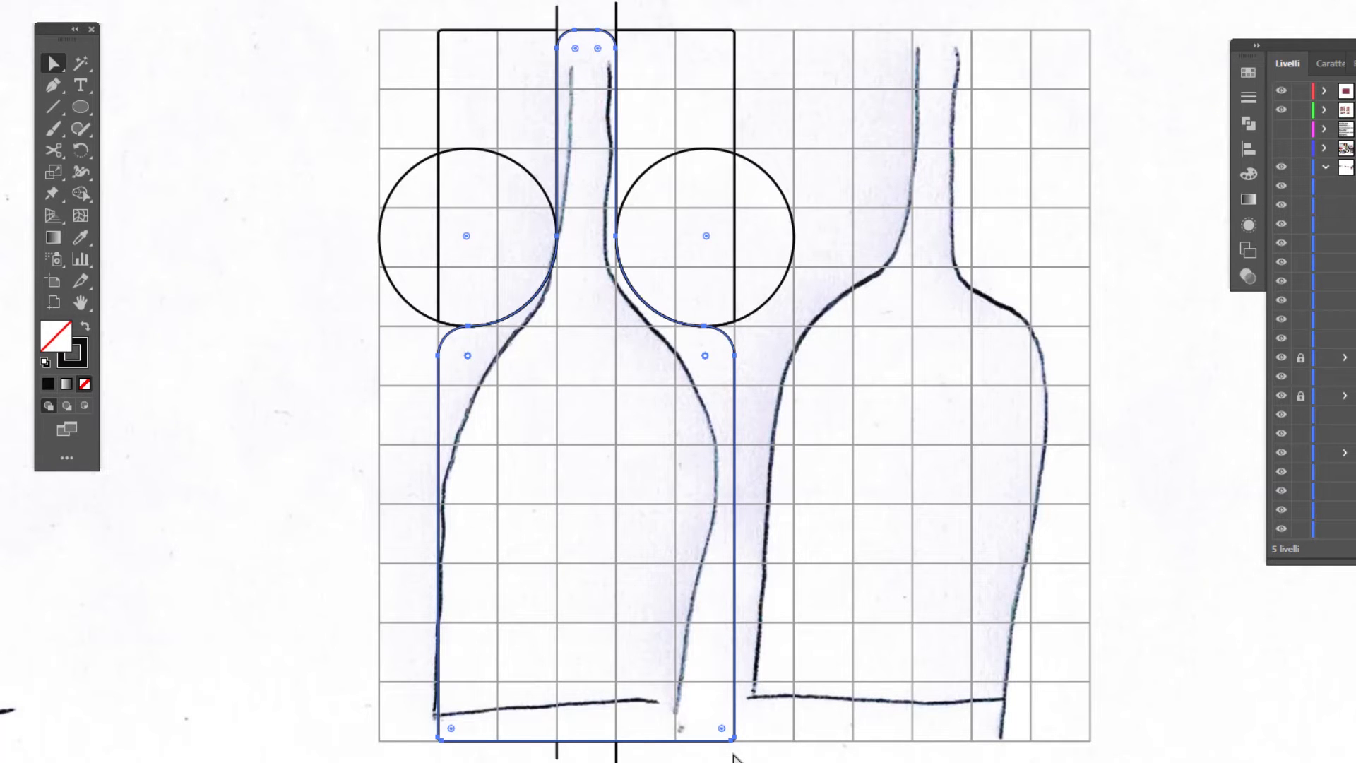
# Step: Duplicate the rounded bottle outline horizontally onto the second bottle sketch, at X 430.998 mm
pyautogui.click(733, 755)
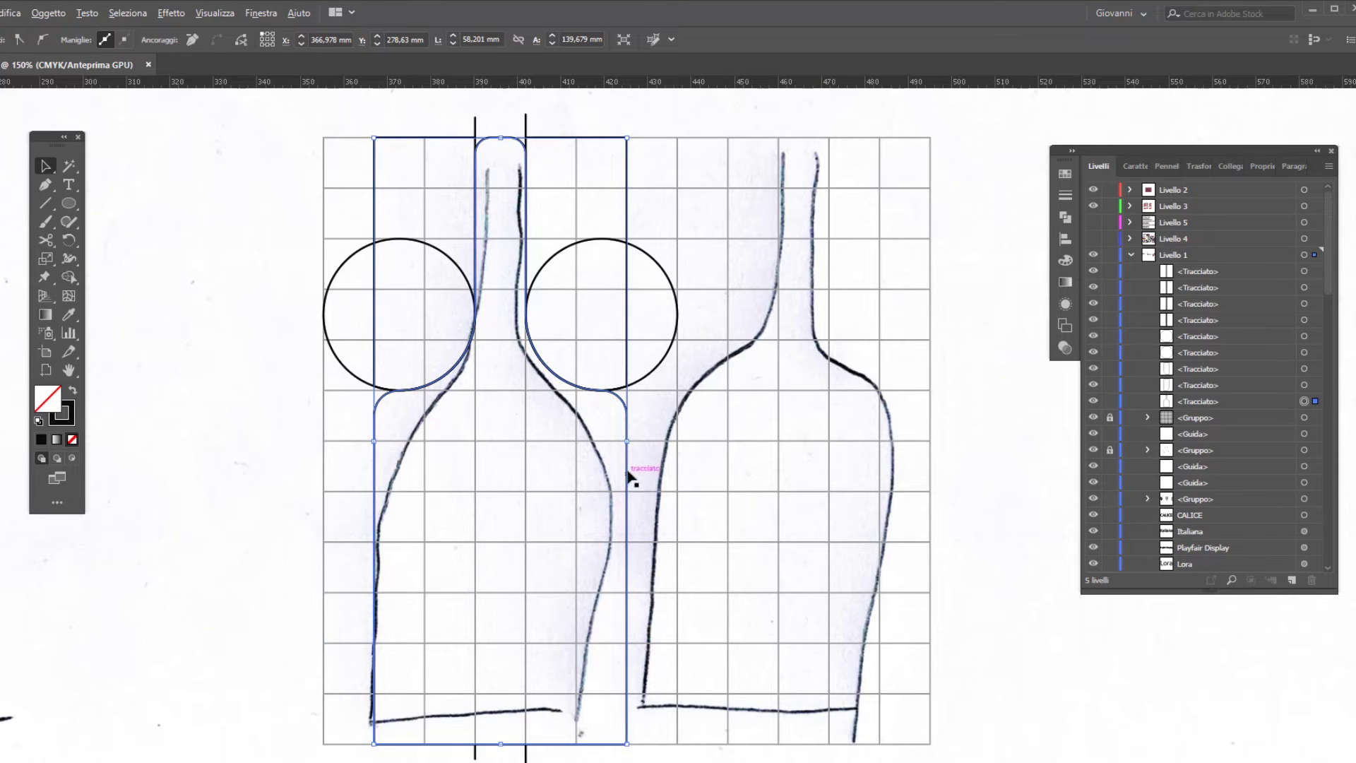
pyautogui.moveTo(523, 150); pyautogui.dragTo(807, 144)
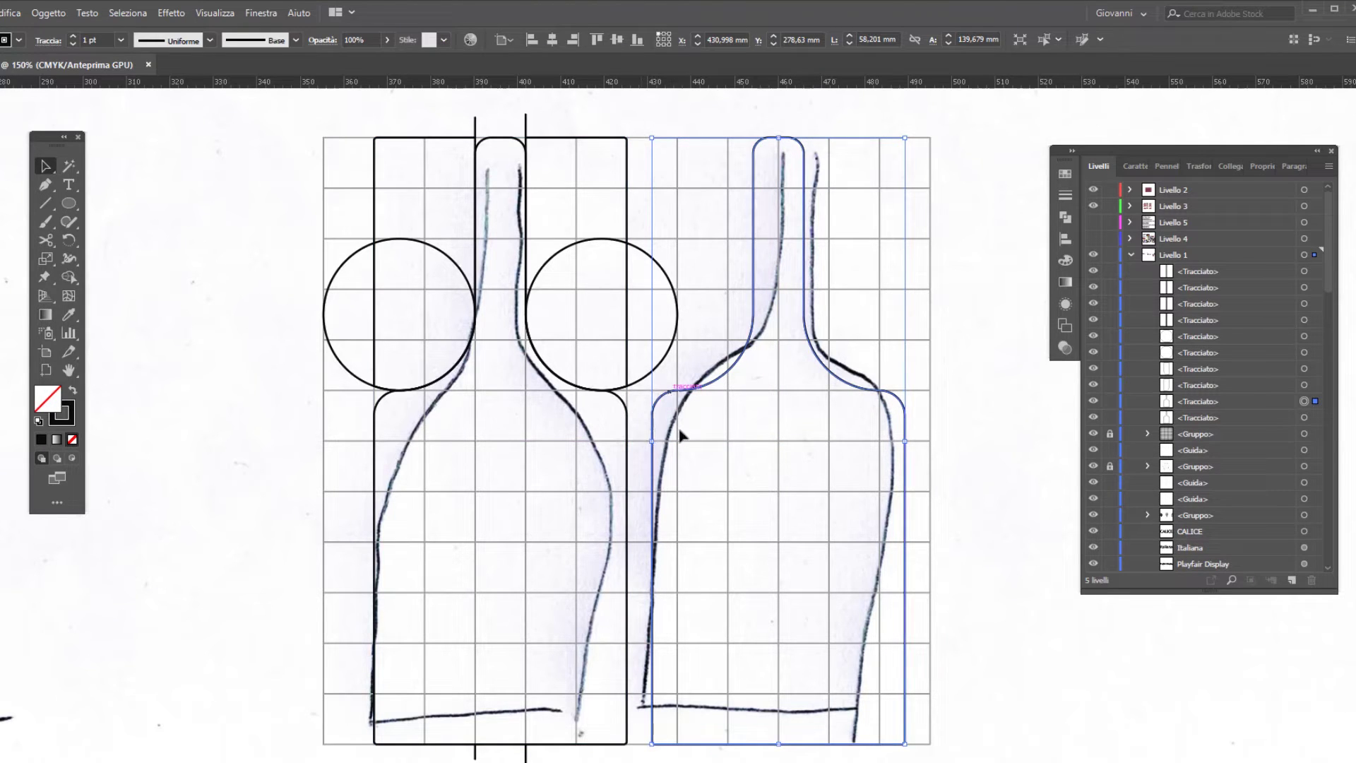
# Step: Hide the two circles, the leftover rectangle pieces beside the neck, the grid and the scanned sketches
pyautogui.click(643, 377)
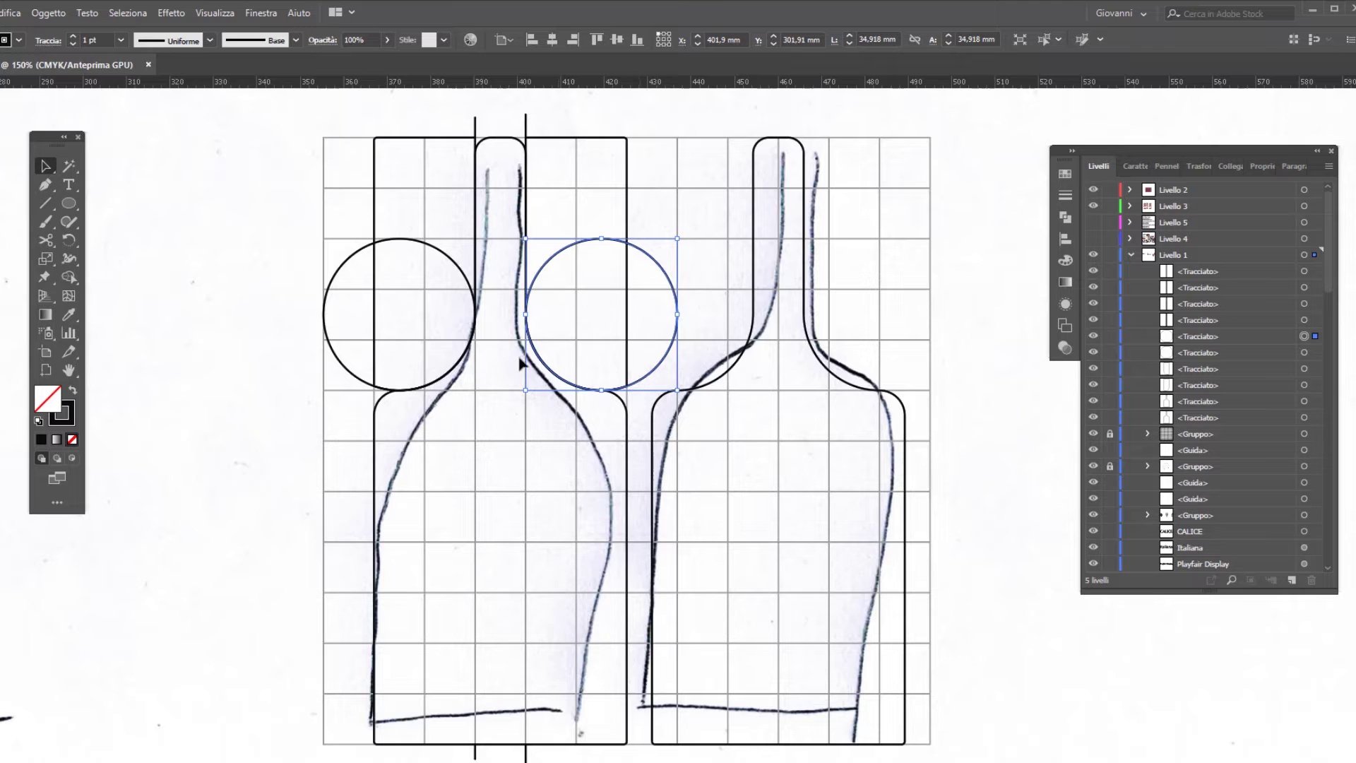
pyautogui.keyDown('shift'); pyautogui.click(449, 260); pyautogui.keyUp('shift')
pyautogui.keyDown('shift'); pyautogui.click(554, 139); pyautogui.keyUp('shift')
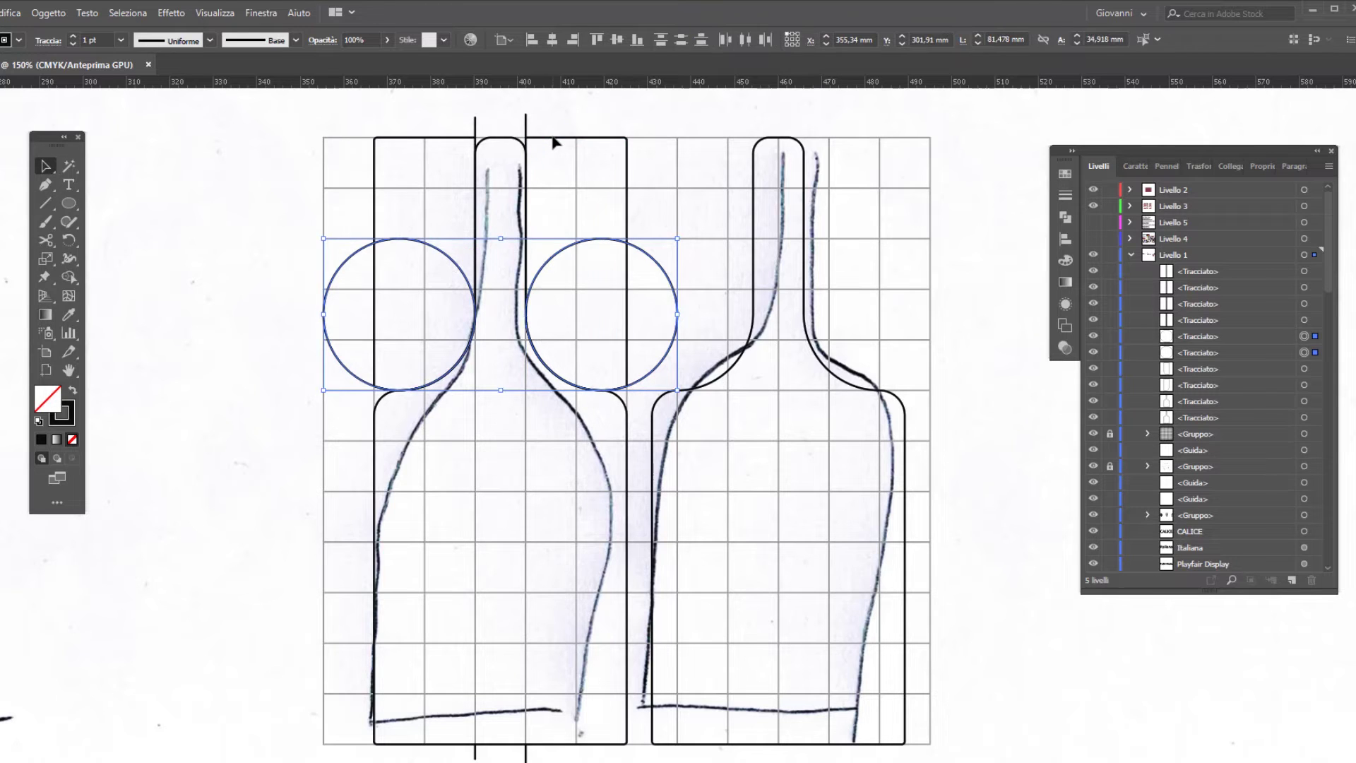
pyautogui.keyDown('shift'); pyautogui.click(445, 138); pyautogui.keyUp('shift')
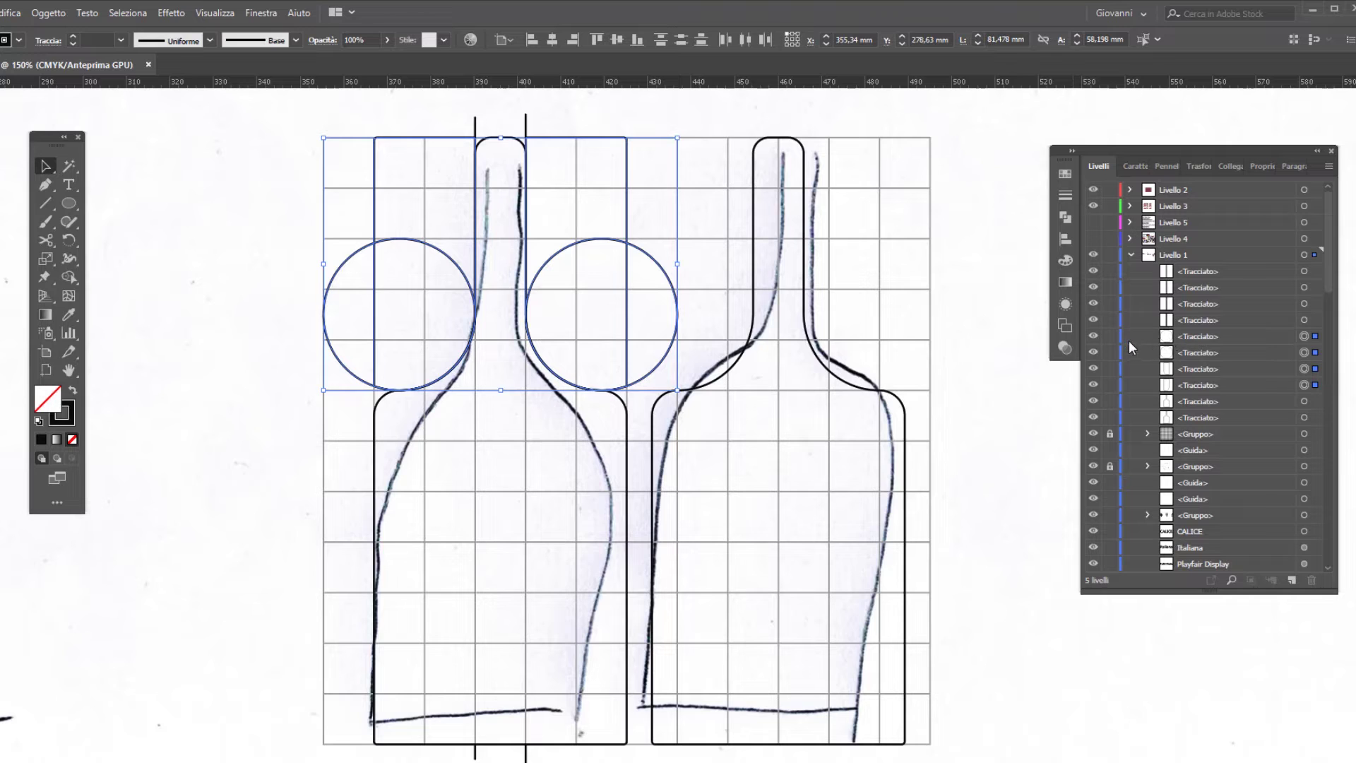
pyautogui.moveTo(1092, 334); pyautogui.dragTo(1091, 389)
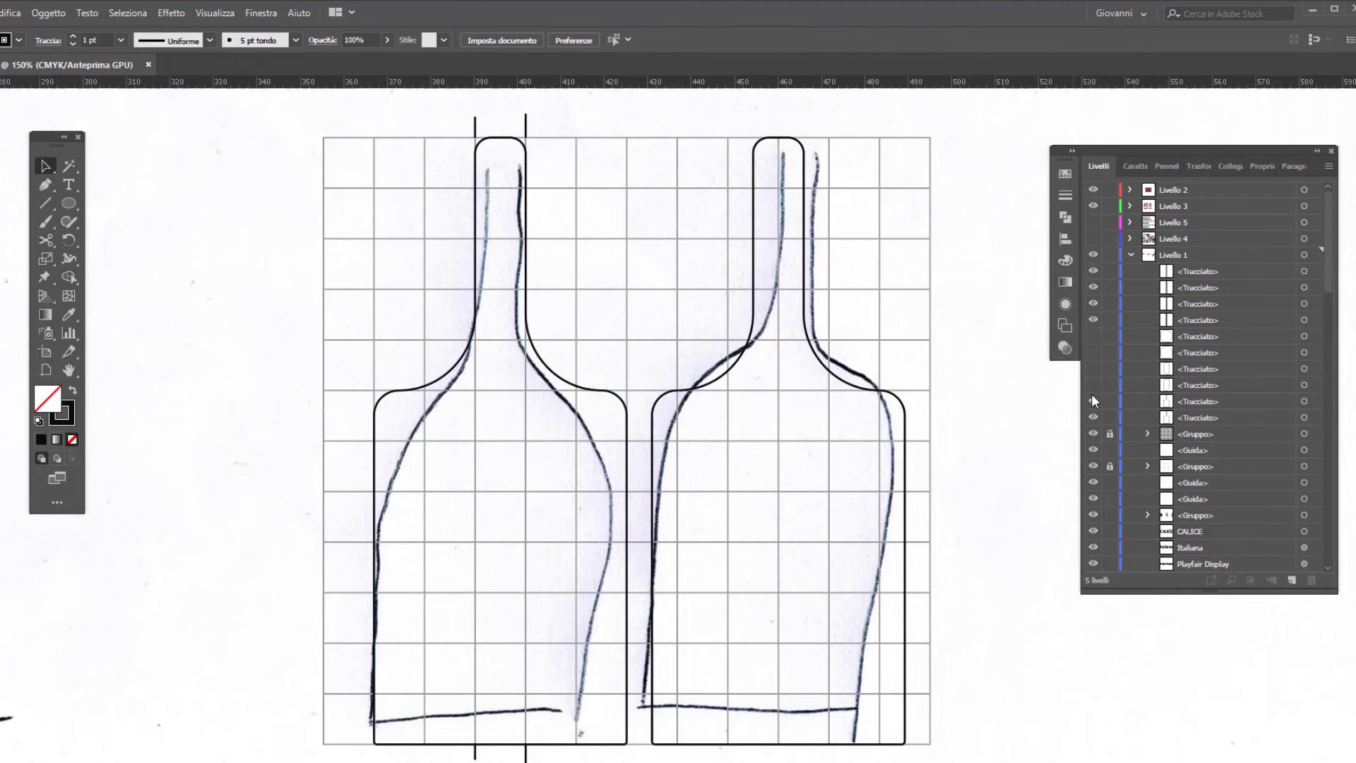
pyautogui.click(1094, 434)
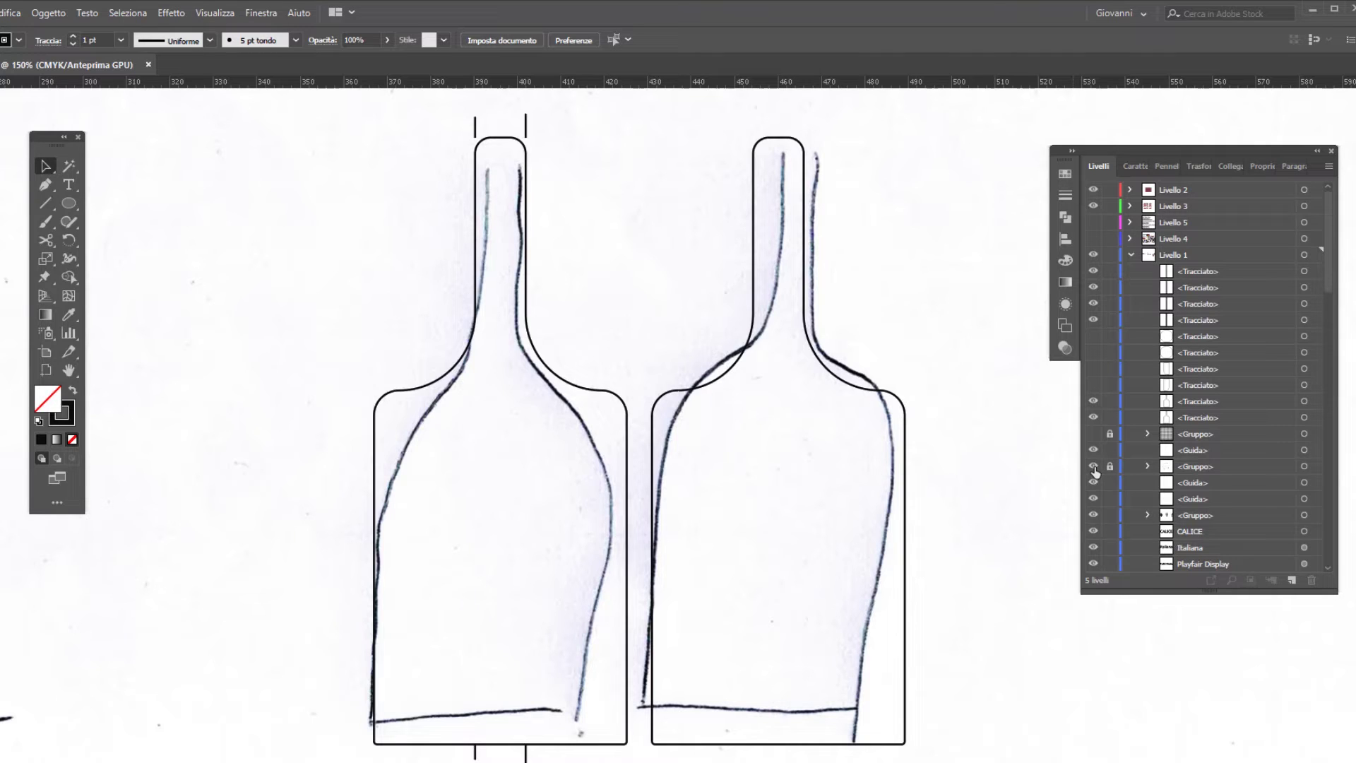
pyautogui.click(1094, 468)
# Step: Delete the leftover line ends sticking out above and below the first bottle
pyautogui.click(475, 127)
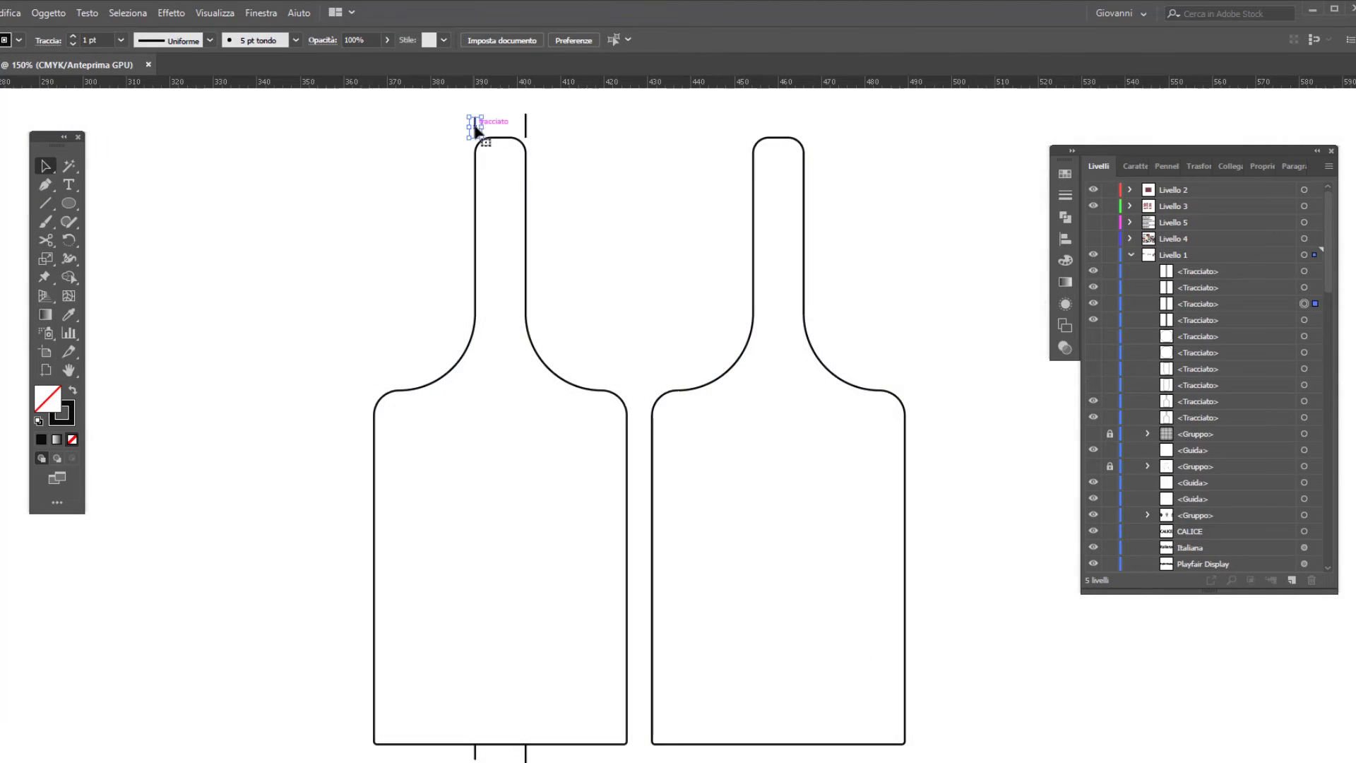
pyautogui.keyDown('shift'); pyautogui.click(526, 123); pyautogui.keyUp('shift')
pyautogui.keyDown('shift'); pyautogui.click(474, 755); pyautogui.keyUp('shift')
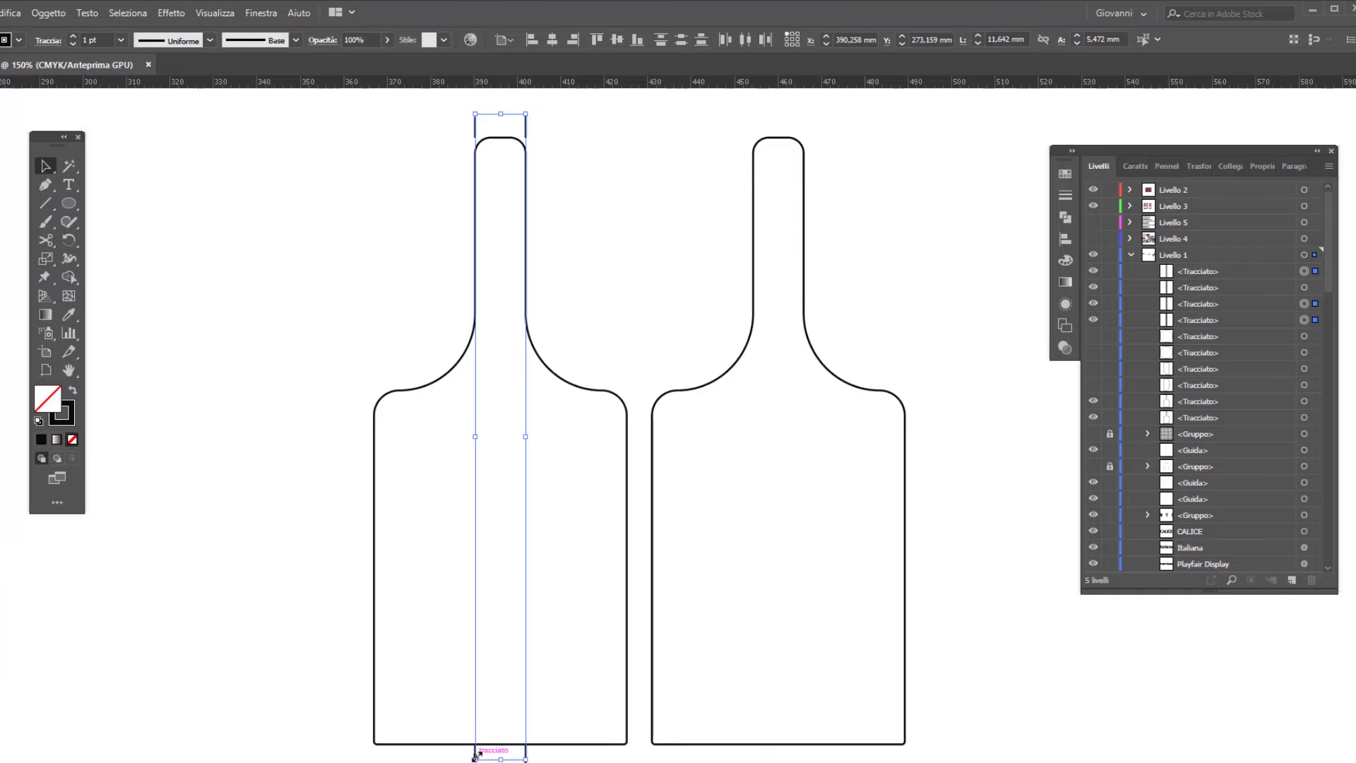
pyautogui.press('Delete')
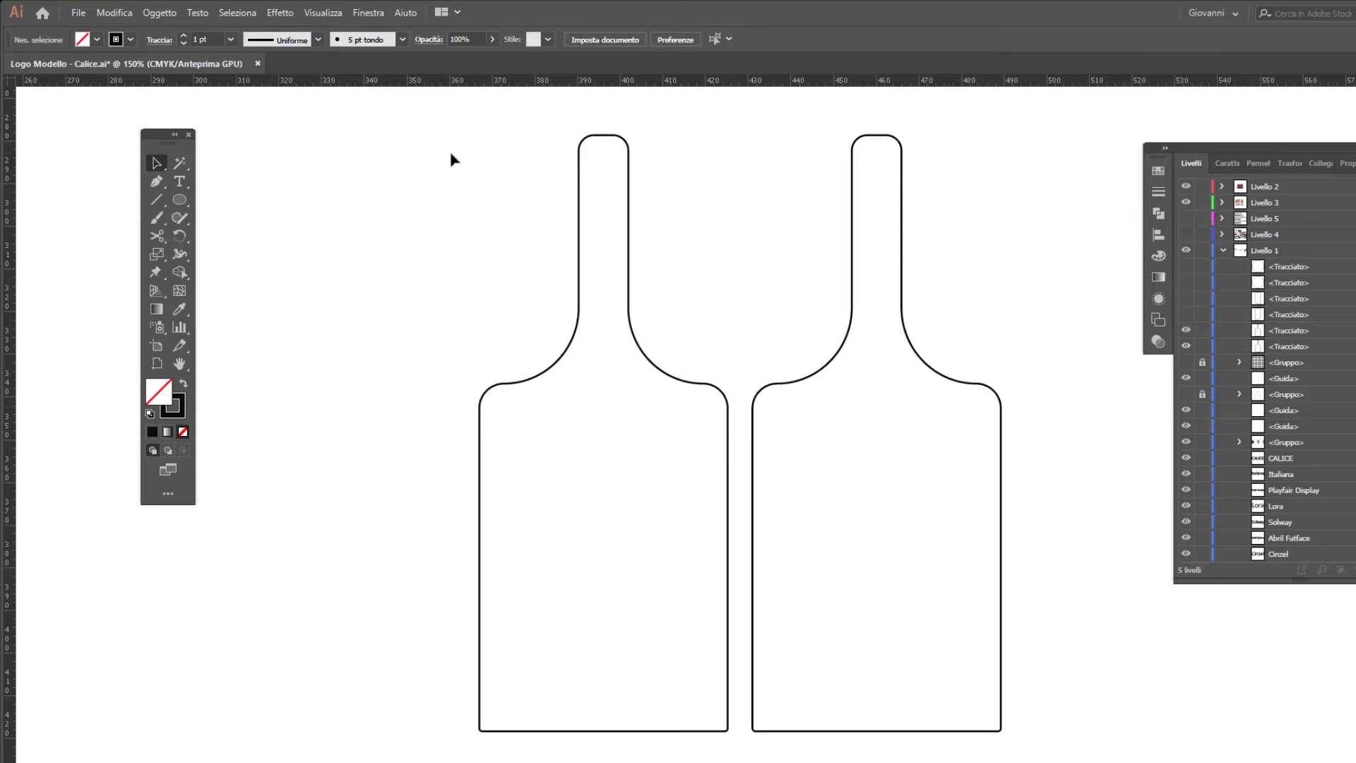
# Step: Swap the fill and stroke of both bottles to make them solid near-black without outline, and group them
pyautogui.moveTo(451, 158); pyautogui.dragTo(989, 417)
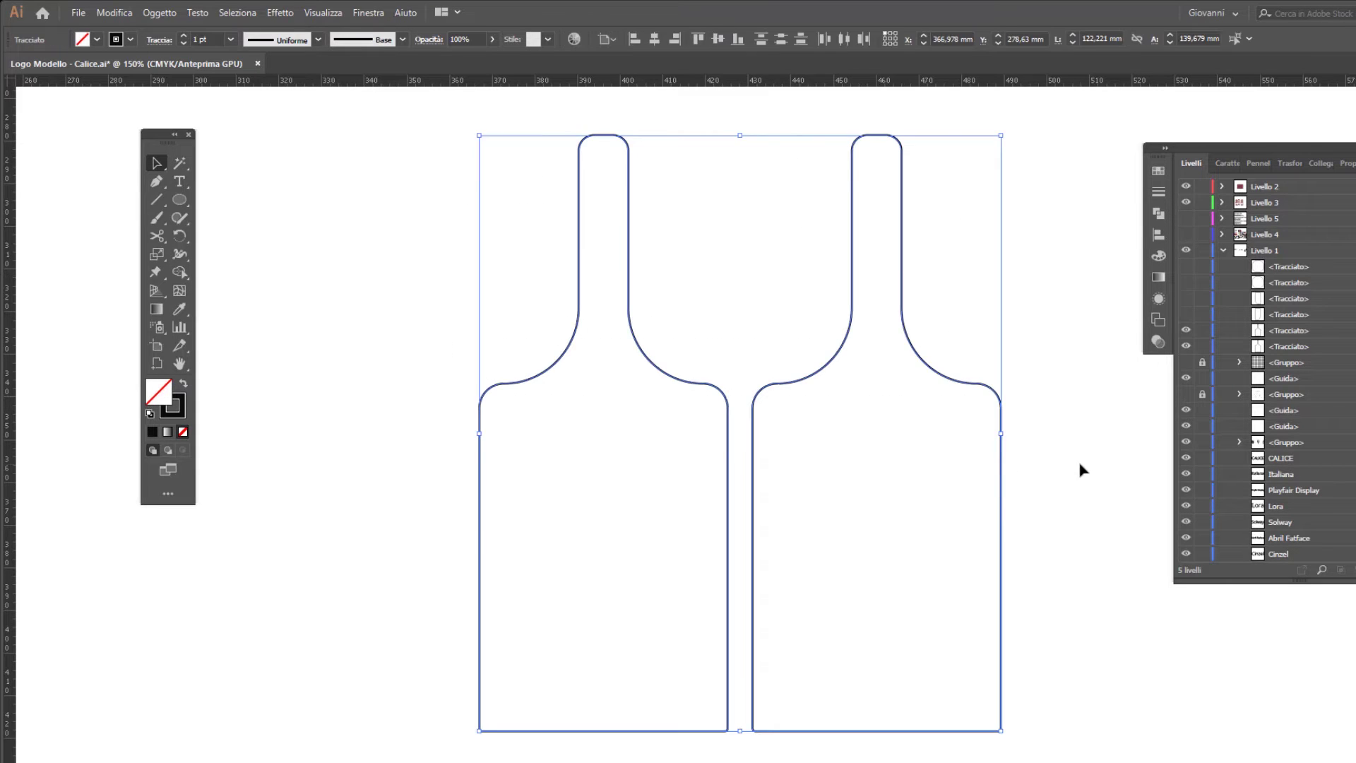
pyautogui.click(183, 385)
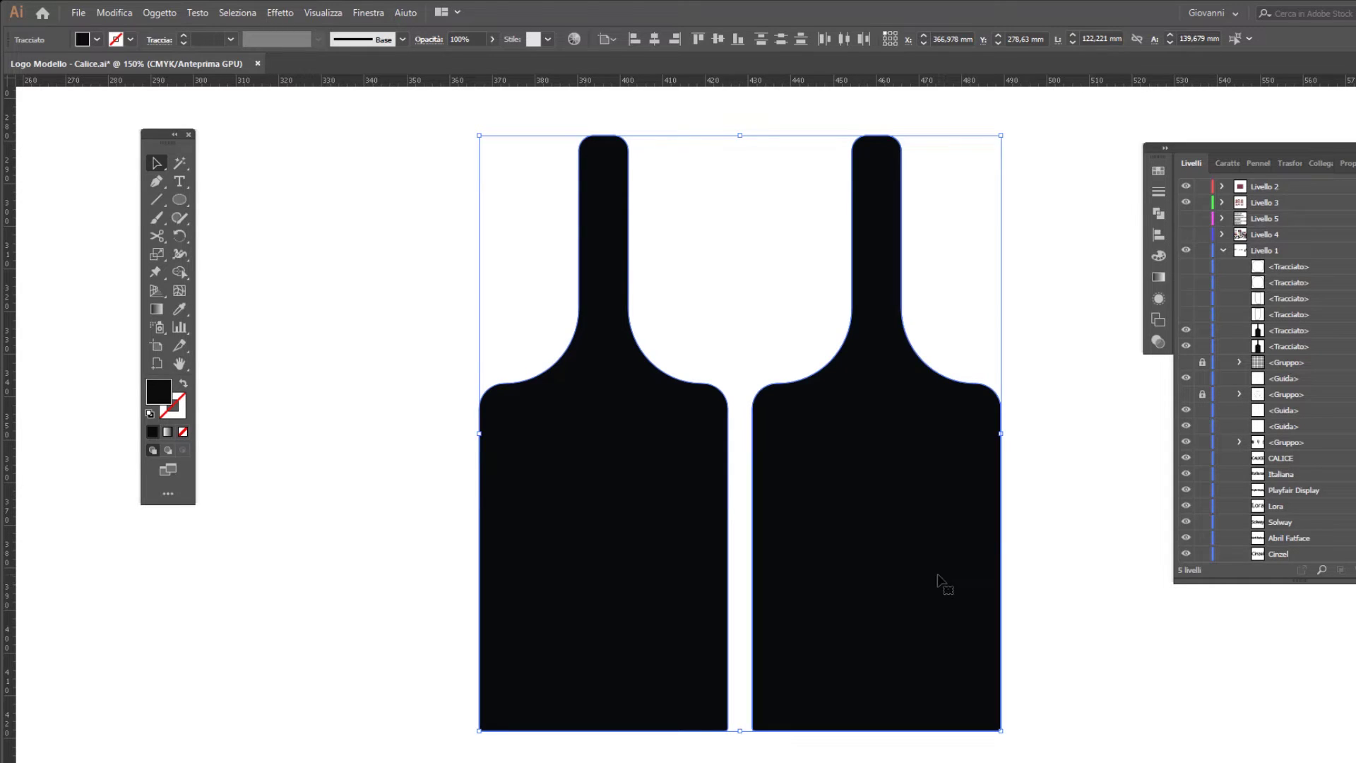
pyautogui.rightClick(914, 546)
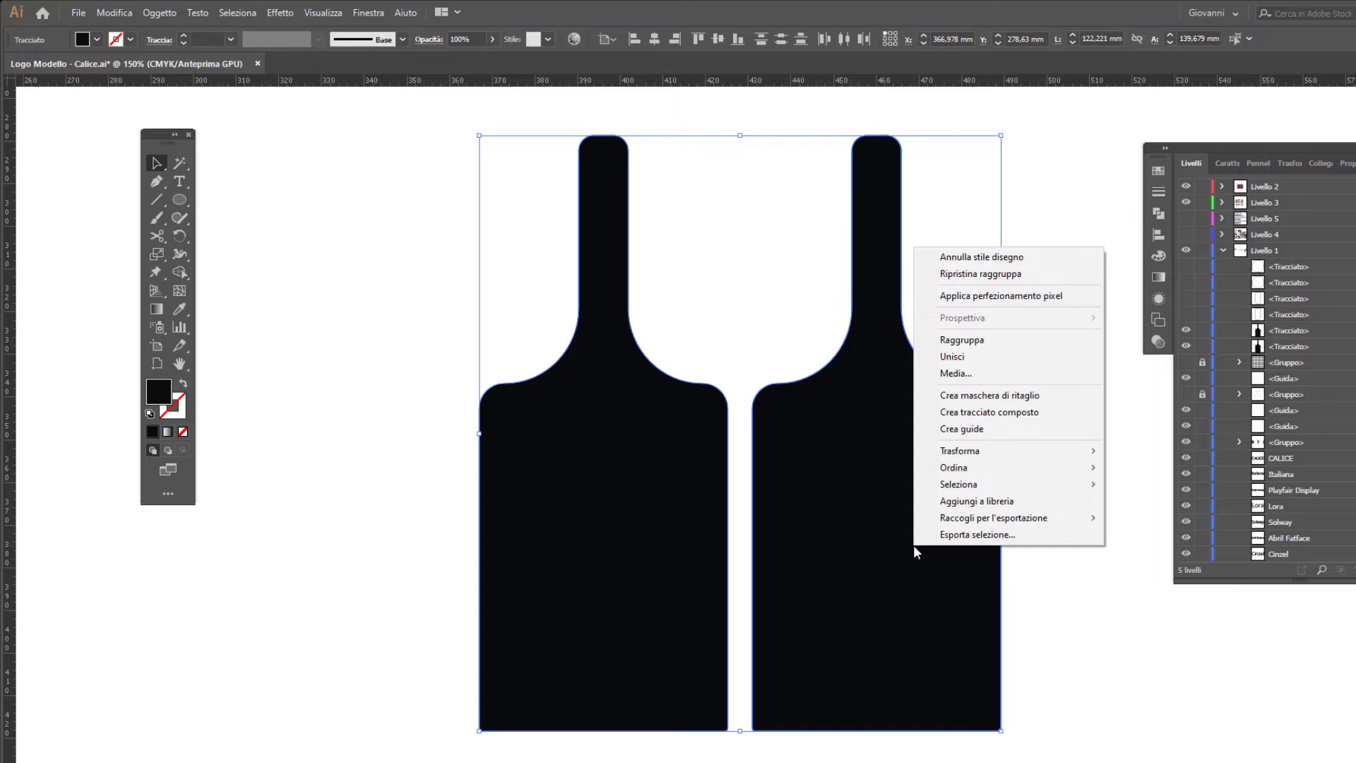
pyautogui.click(1024, 341)
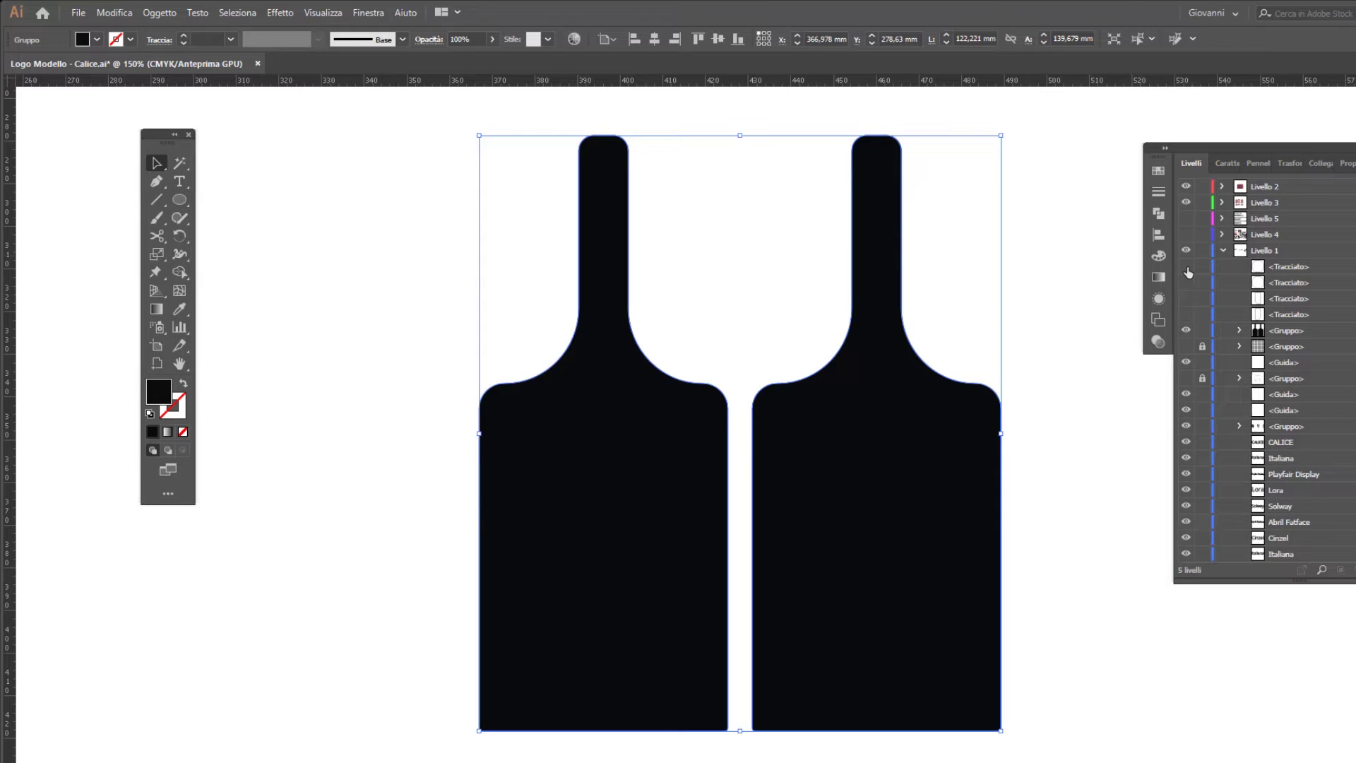
# Step: Compare the filled bottles with the construction shapes and grid by showing these briefly and hiding them again
pyautogui.moveTo(1188, 273); pyautogui.dragTo(1187, 350)
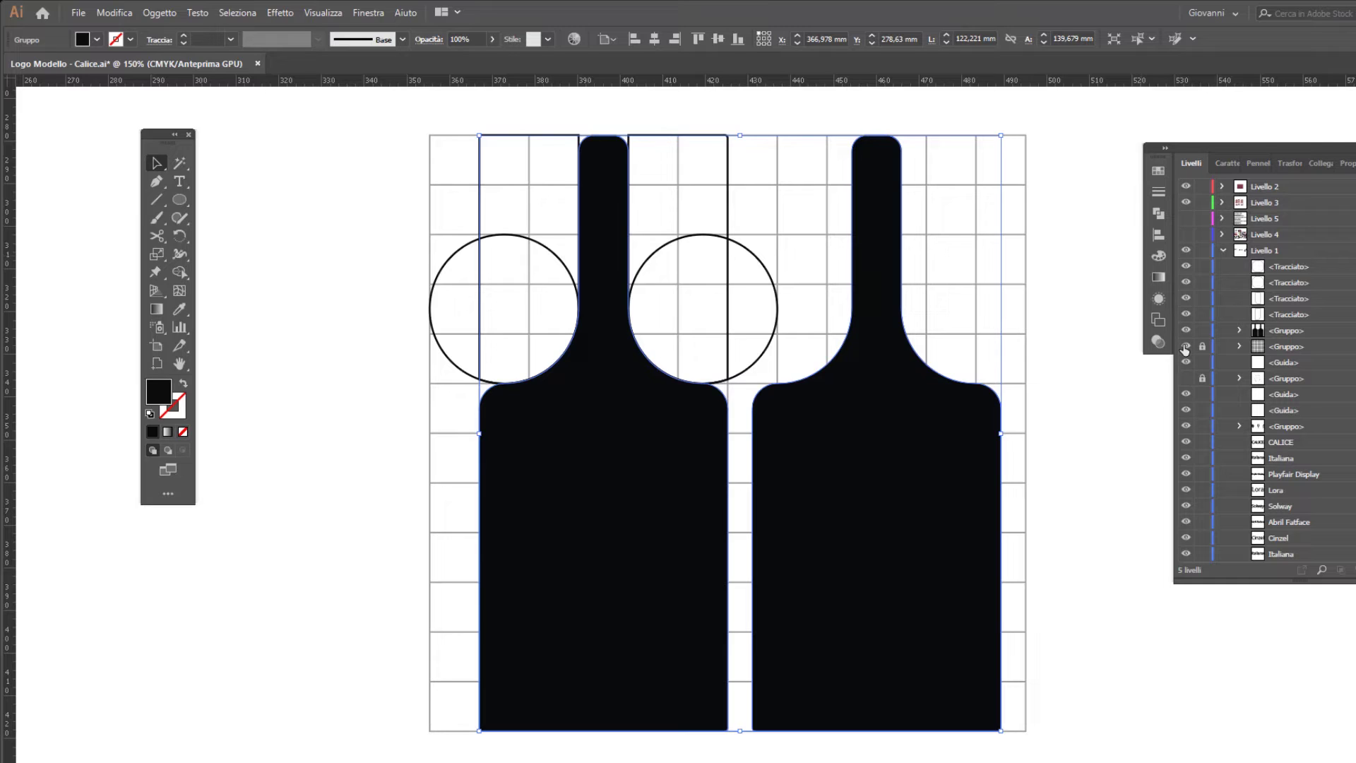
pyautogui.click(1186, 346)
pyautogui.moveTo(1186, 315); pyautogui.dragTo(1186, 266)
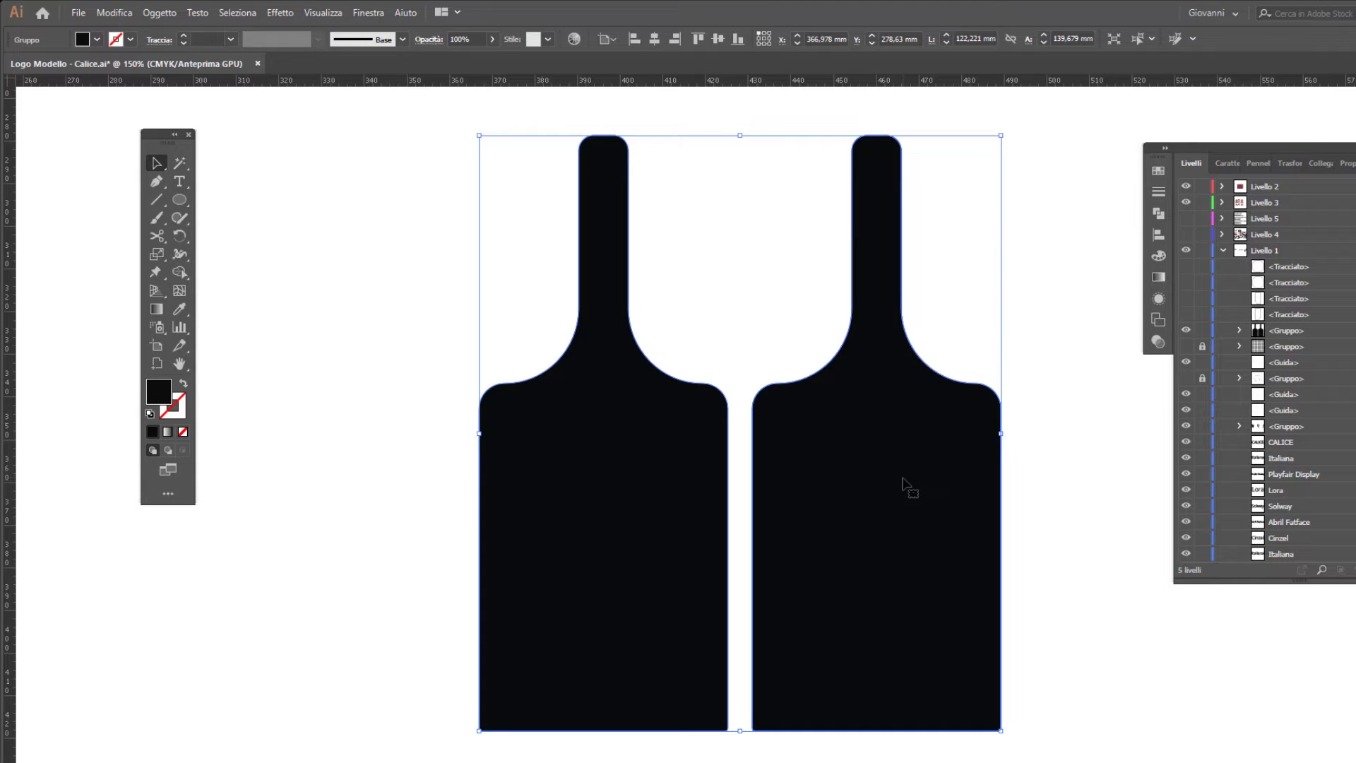
# Step: Paste a copy of the bottle group onto the left half of the blank artboard and duplicate it horizontally to the right
pyautogui.hotkey('ctrl', 'c')
pyautogui.click(115, 14)
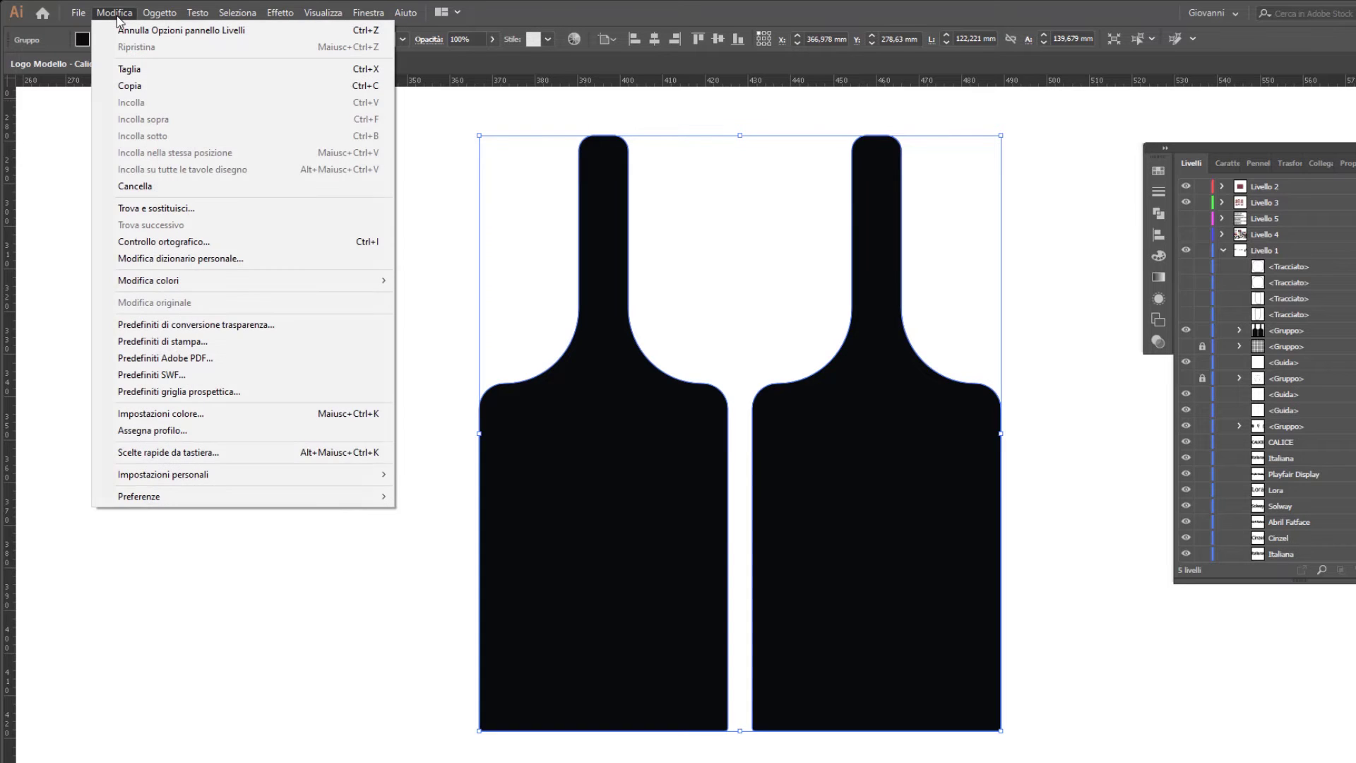
pyautogui.click(150, 86)
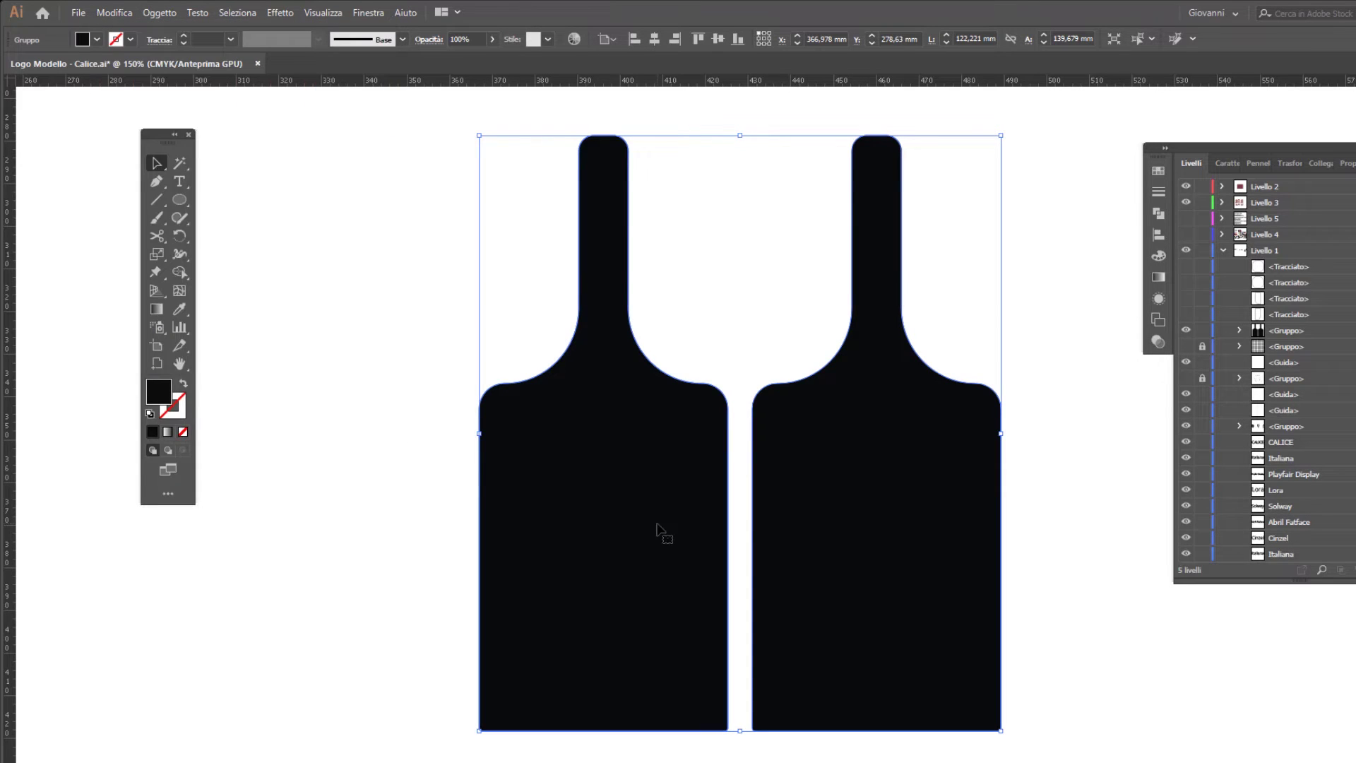
pyautogui.hotkey('ctrl', 'v')
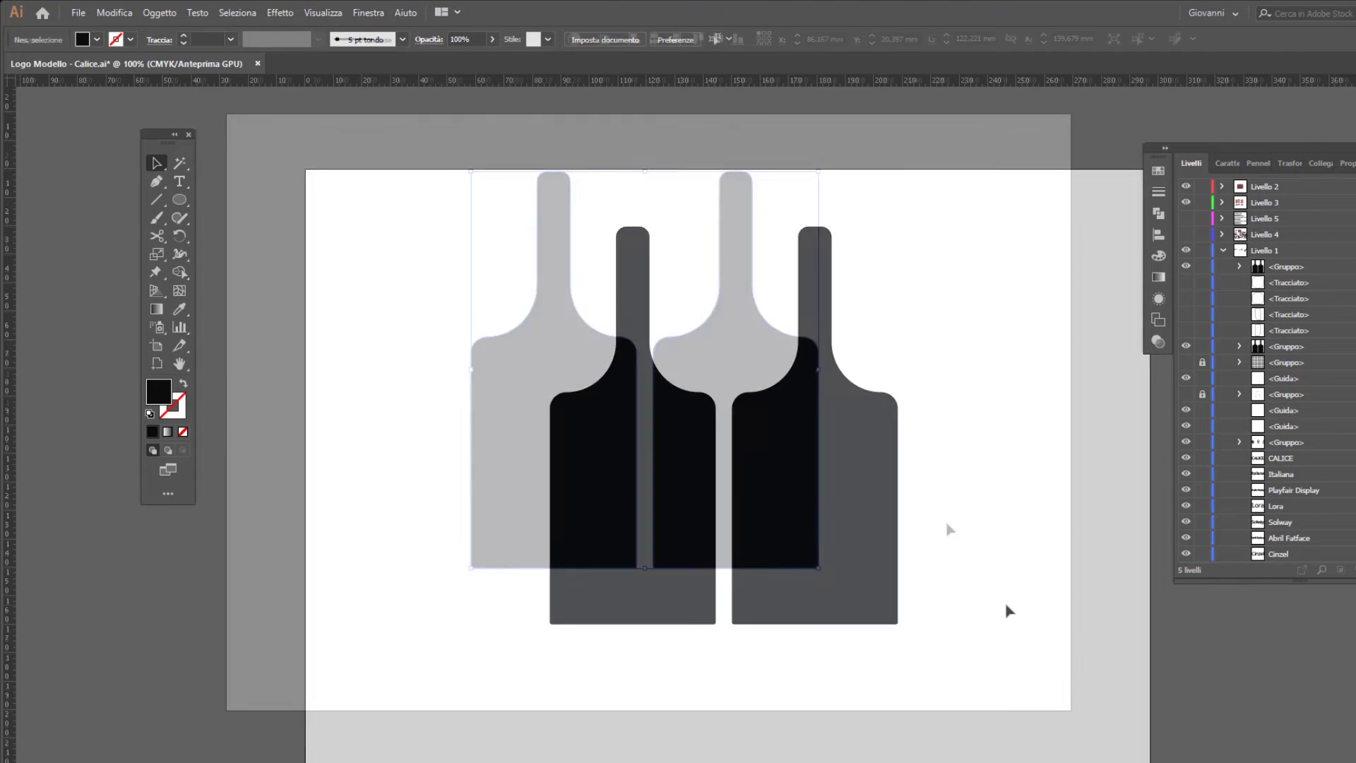
pyautogui.moveTo(763, 508); pyautogui.dragTo(553, 505)
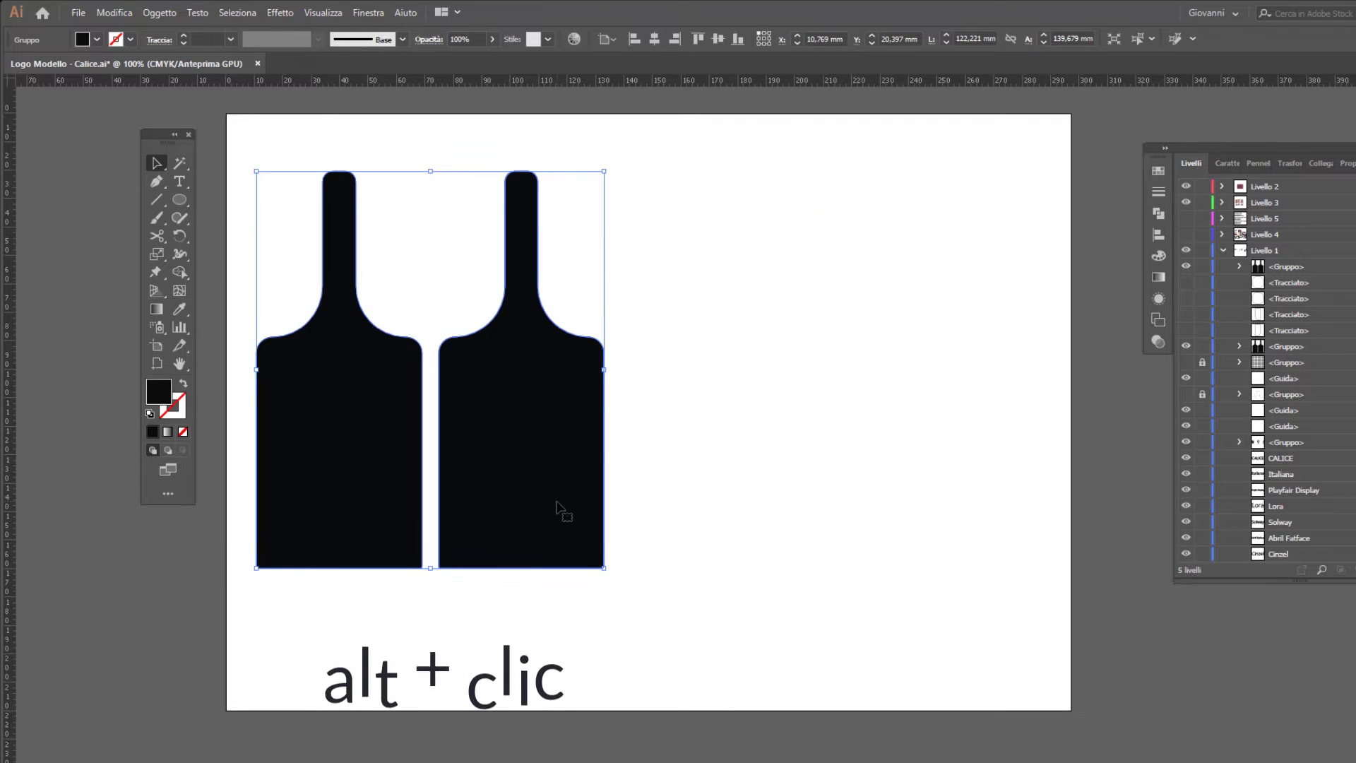
pyautogui.moveTo(558, 507); pyautogui.dragTo(963, 502)
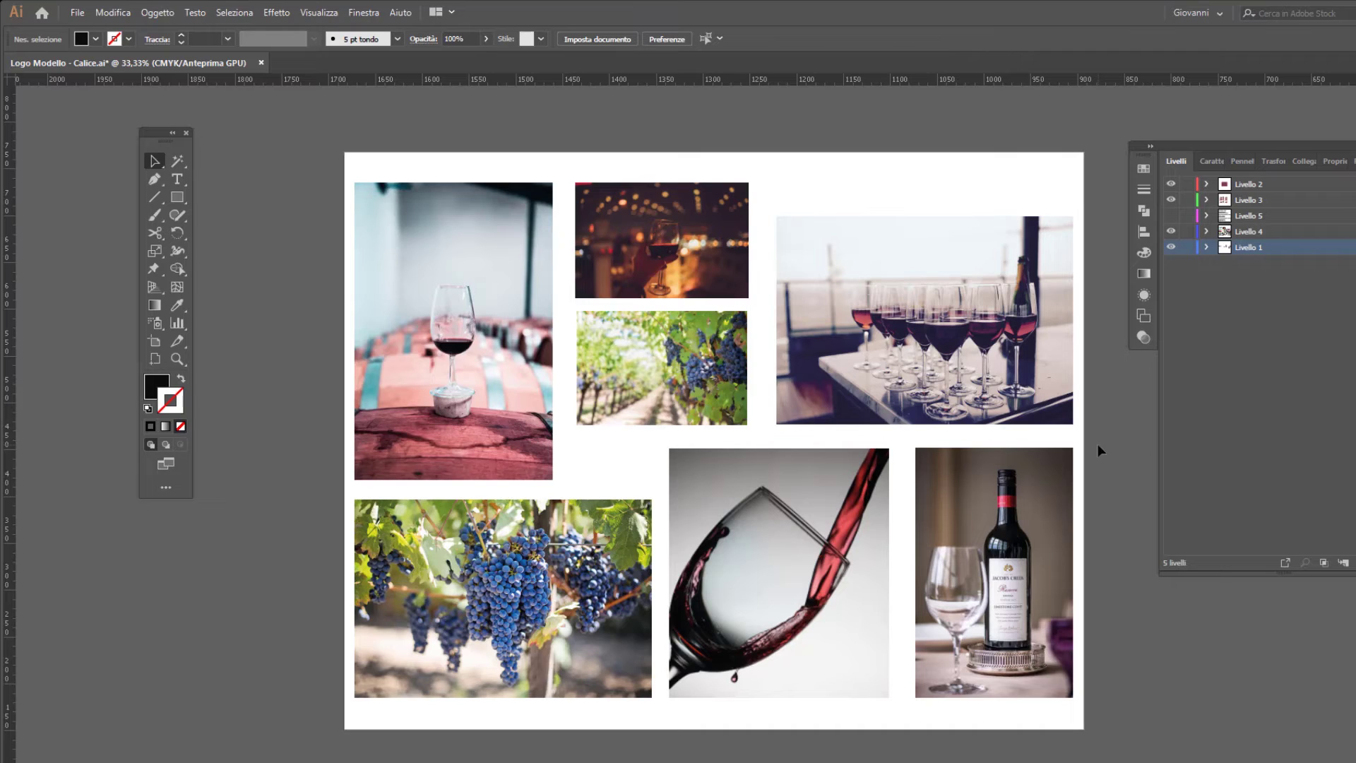
# Step: Sample the red of the poured wine with the Eyedropper and draw a swatch rectangle about 55 x 40 mm above the photo artboard
pyautogui.click(177, 305)
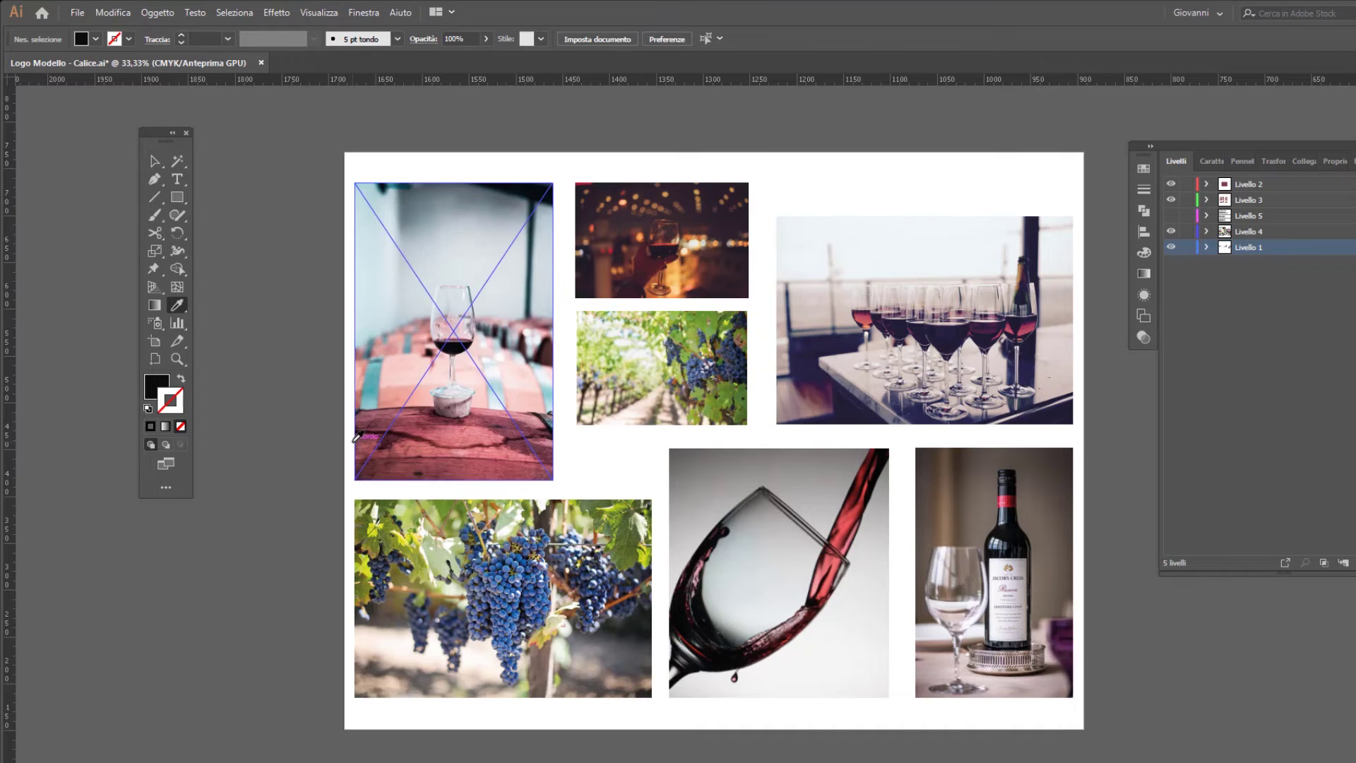
pyautogui.click(858, 515)
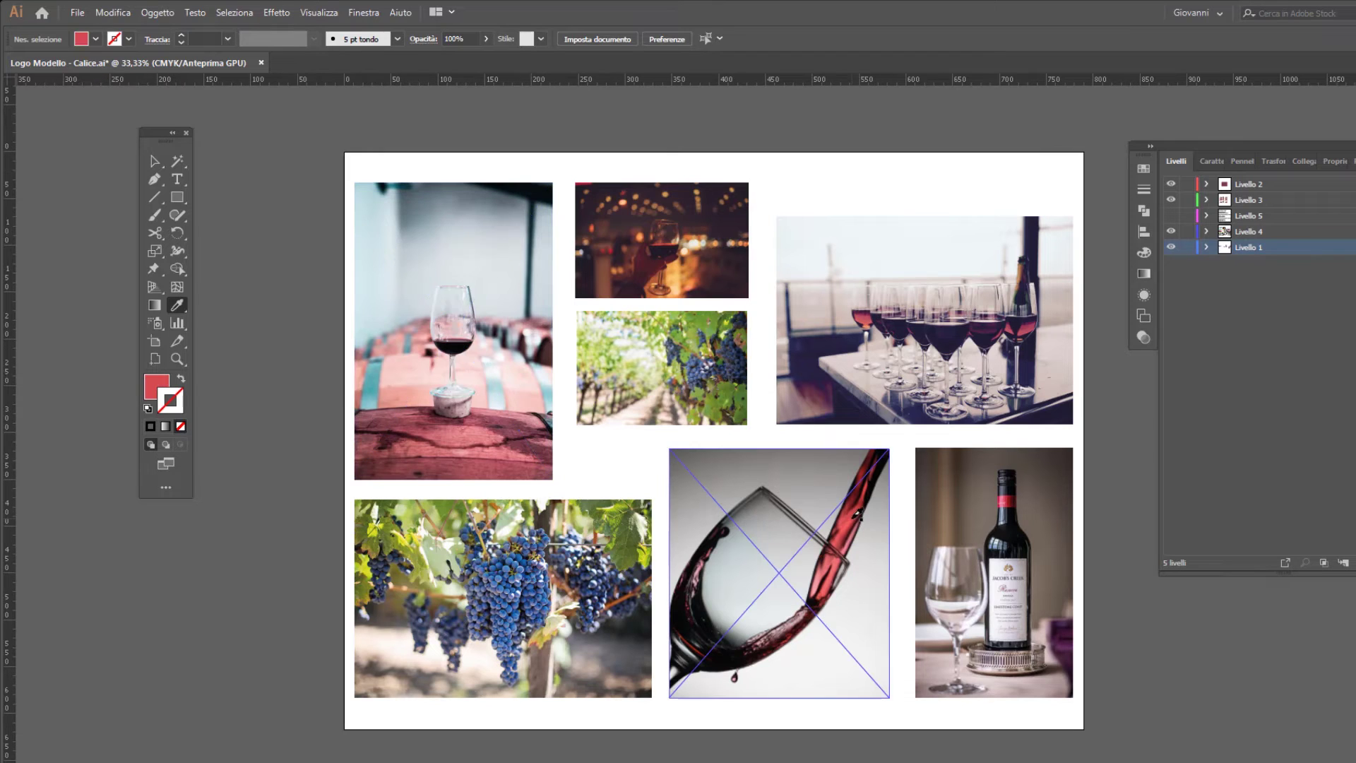
pyautogui.click(161, 387)
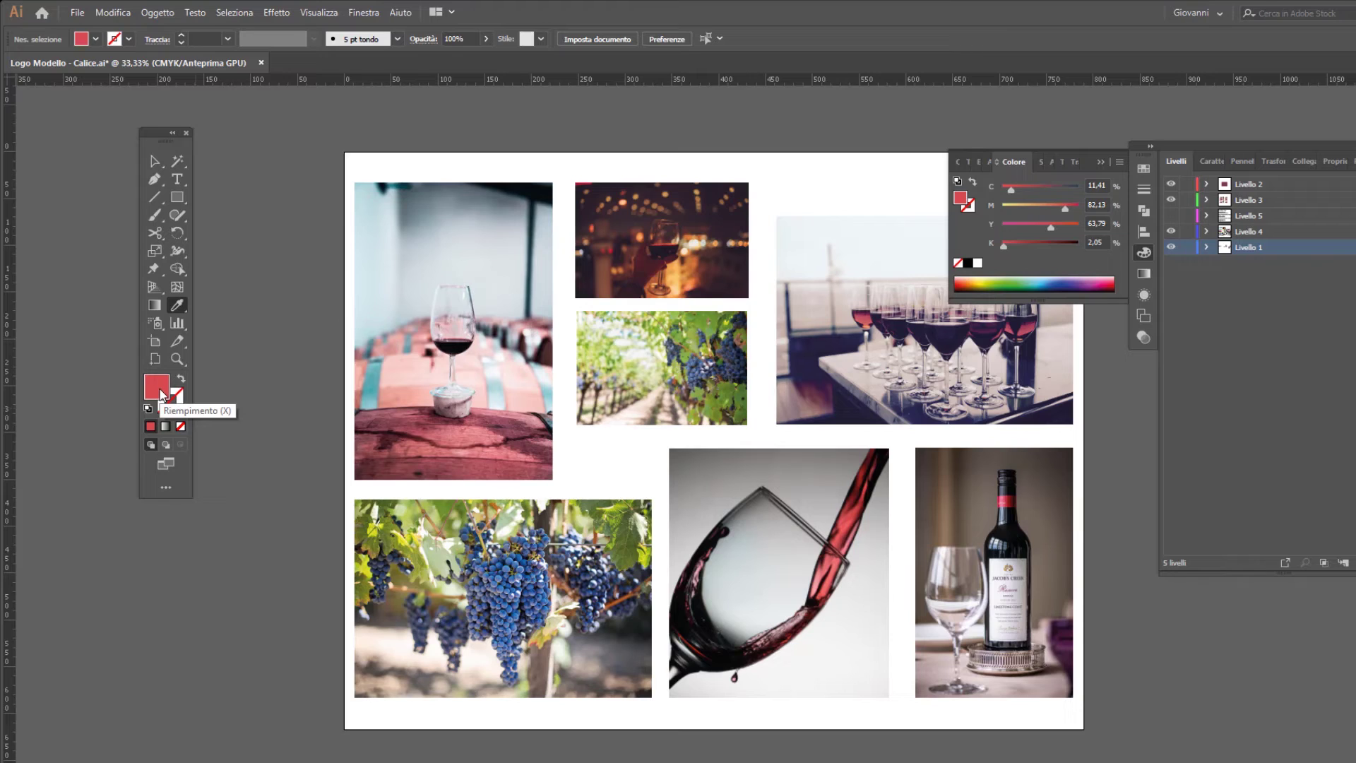
pyautogui.click(176, 197)
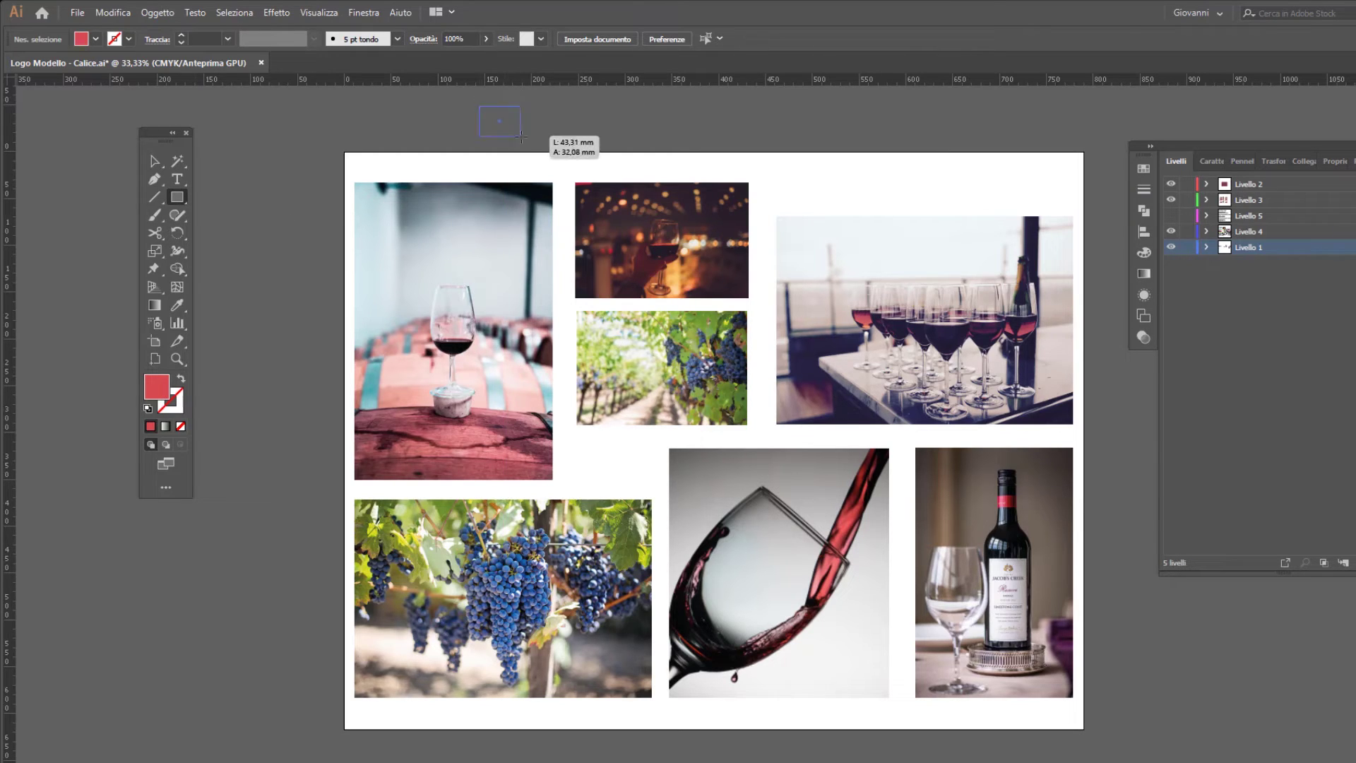
pyautogui.moveTo(480, 107); pyautogui.dragTo(531, 143)
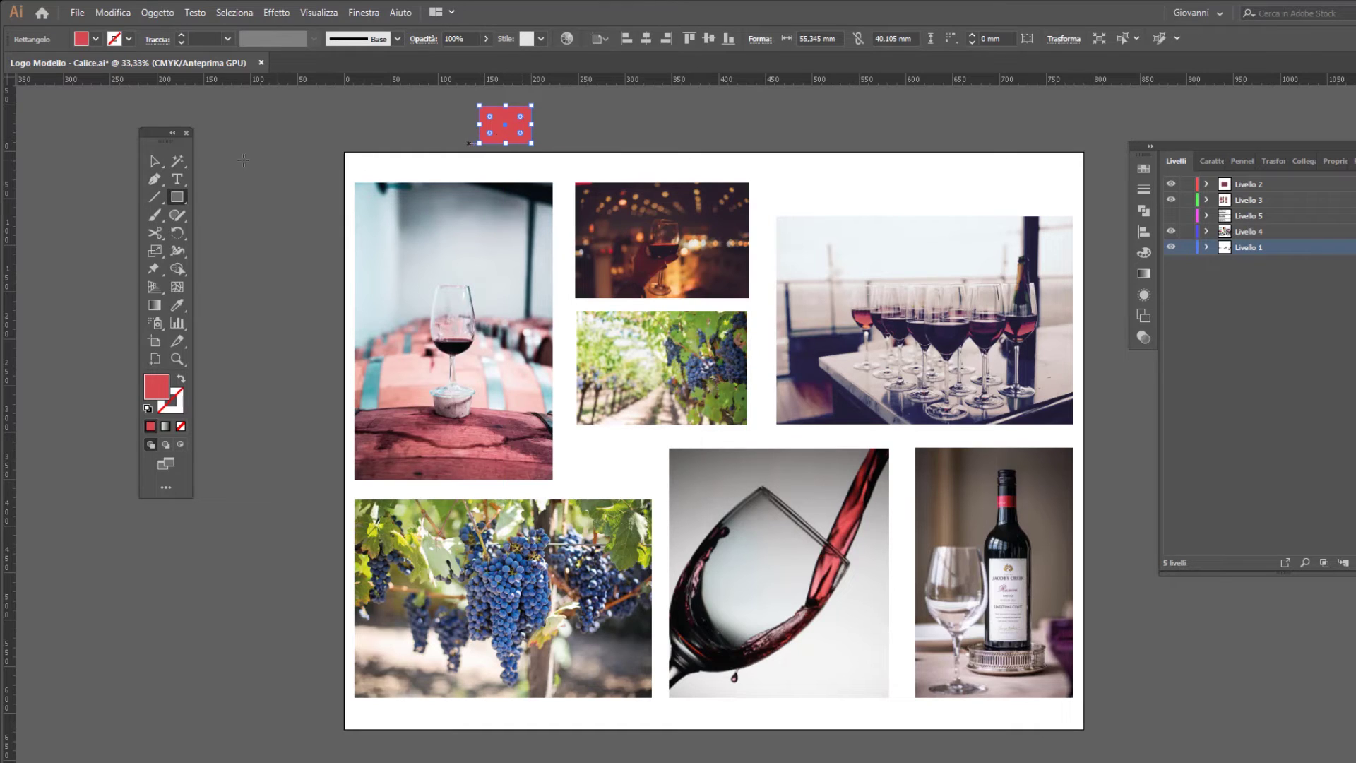
# Step: Duplicate the red swatch horizontally to its right and recolour the copy with the dark red sampled from the wine bottle photo
pyautogui.click(153, 162)
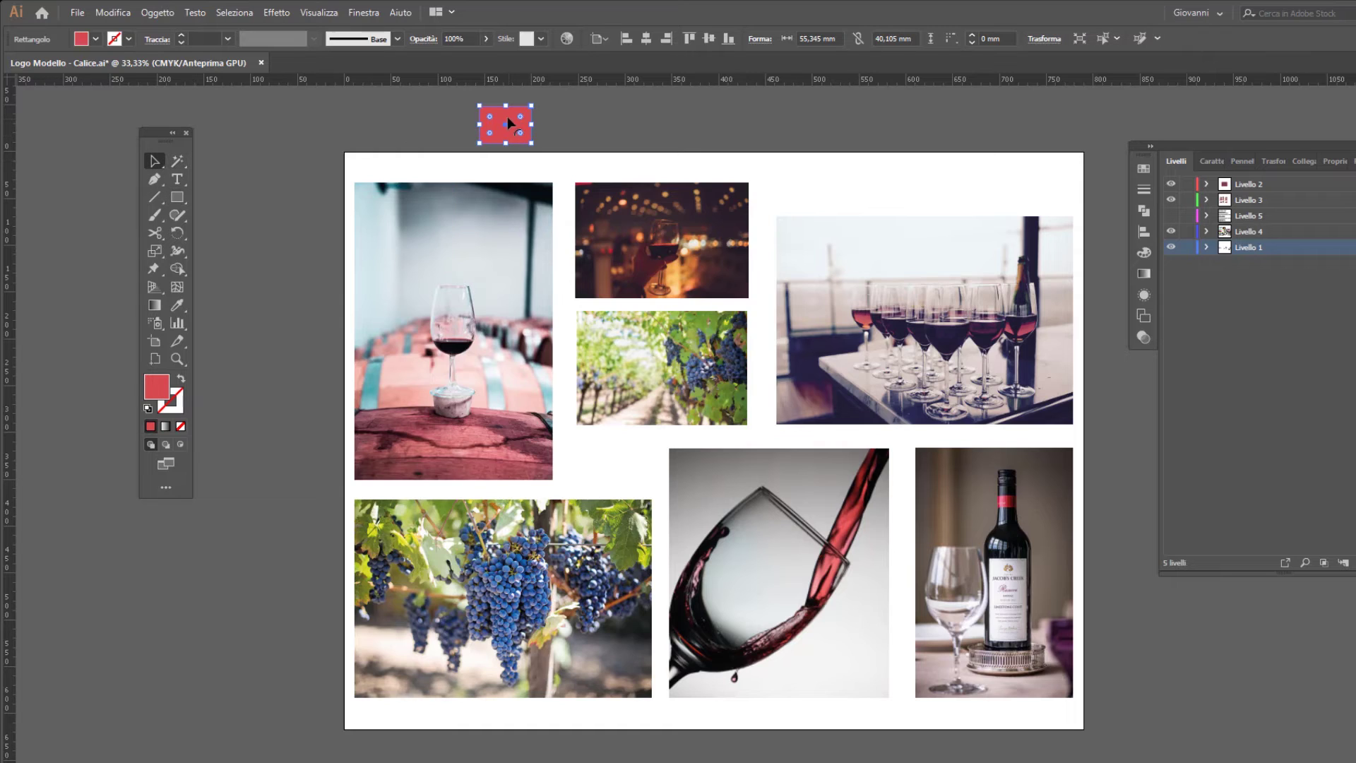
pyautogui.moveTo(510, 123); pyautogui.dragTo(559, 123)
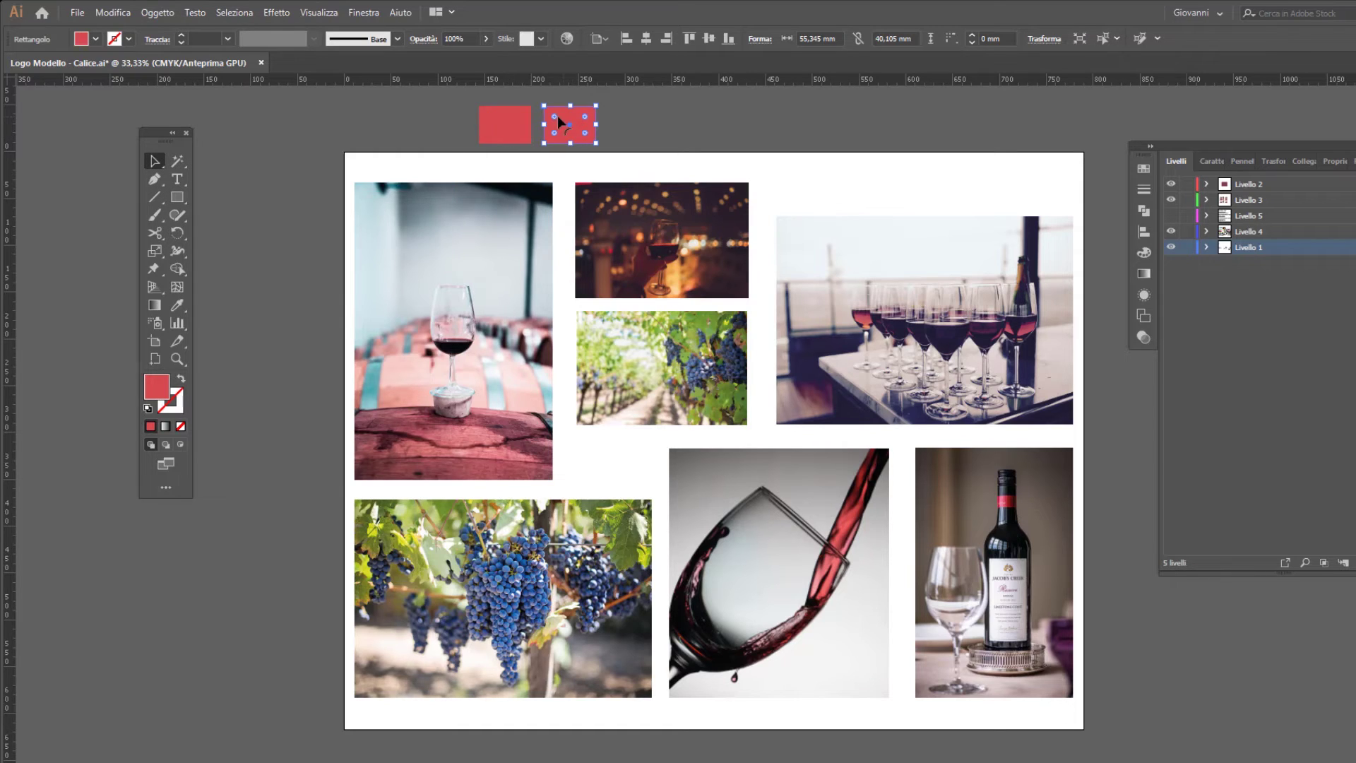
pyautogui.click(177, 304)
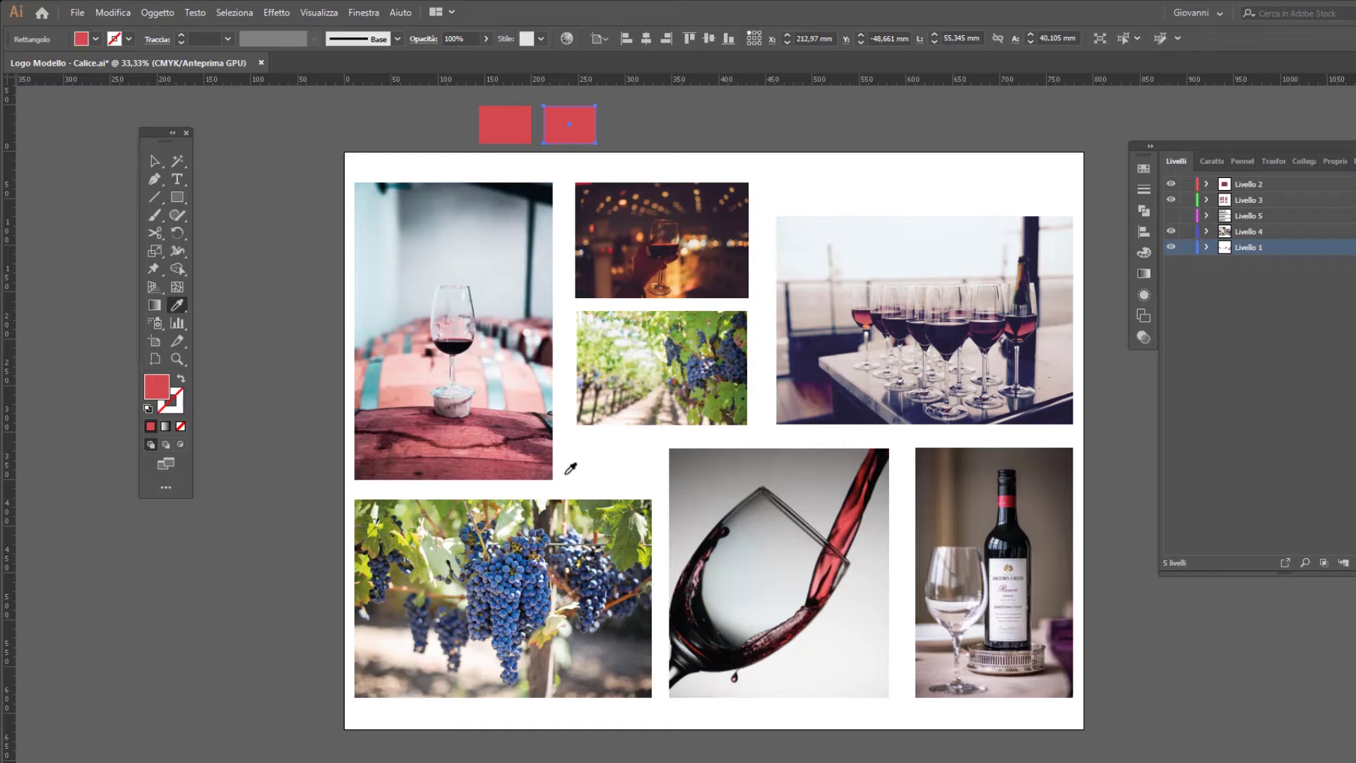
pyautogui.click(1015, 501)
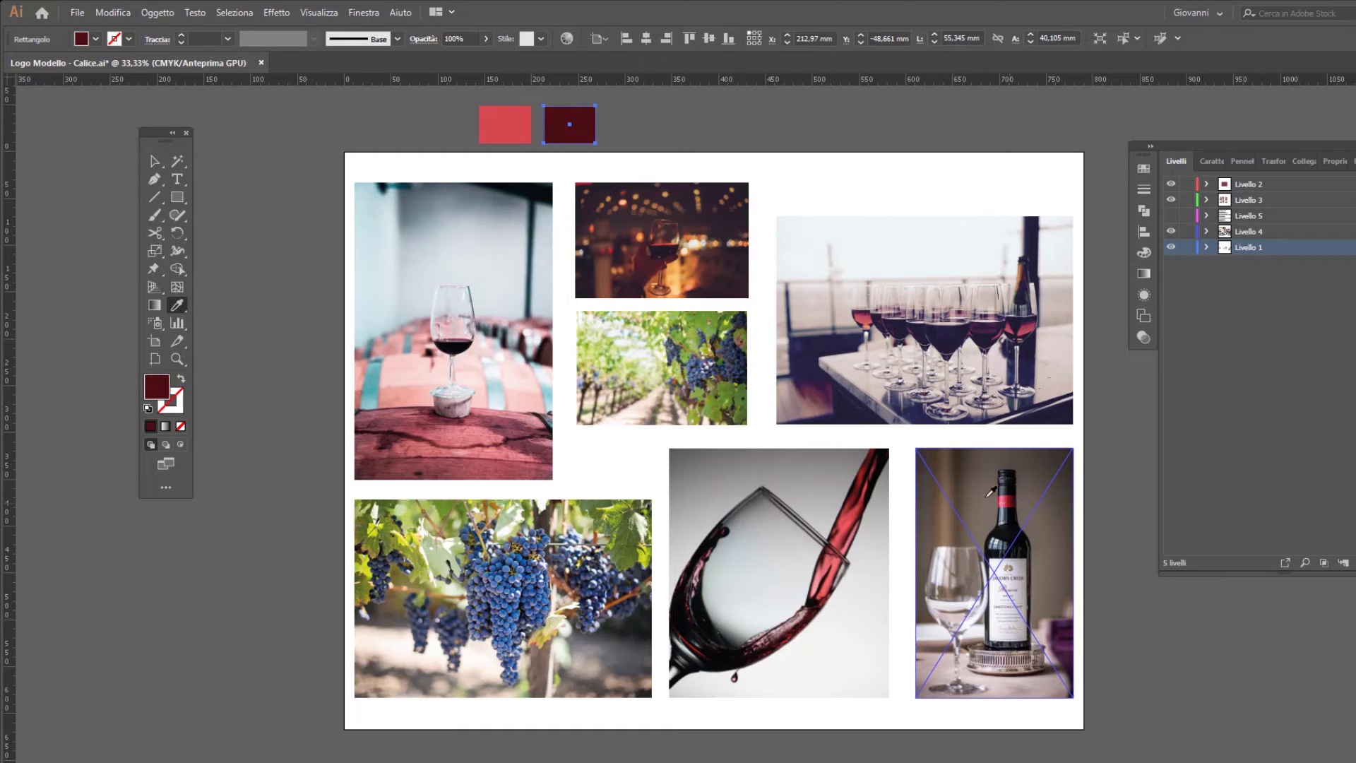
# Step: Add a third swatch by duplicating the dark red one and recolour it with the purplish red sampled from the row of wine glasses
pyautogui.click(154, 161)
pyautogui.moveTo(579, 129); pyautogui.dragTo(646, 129)
pyautogui.press('i')
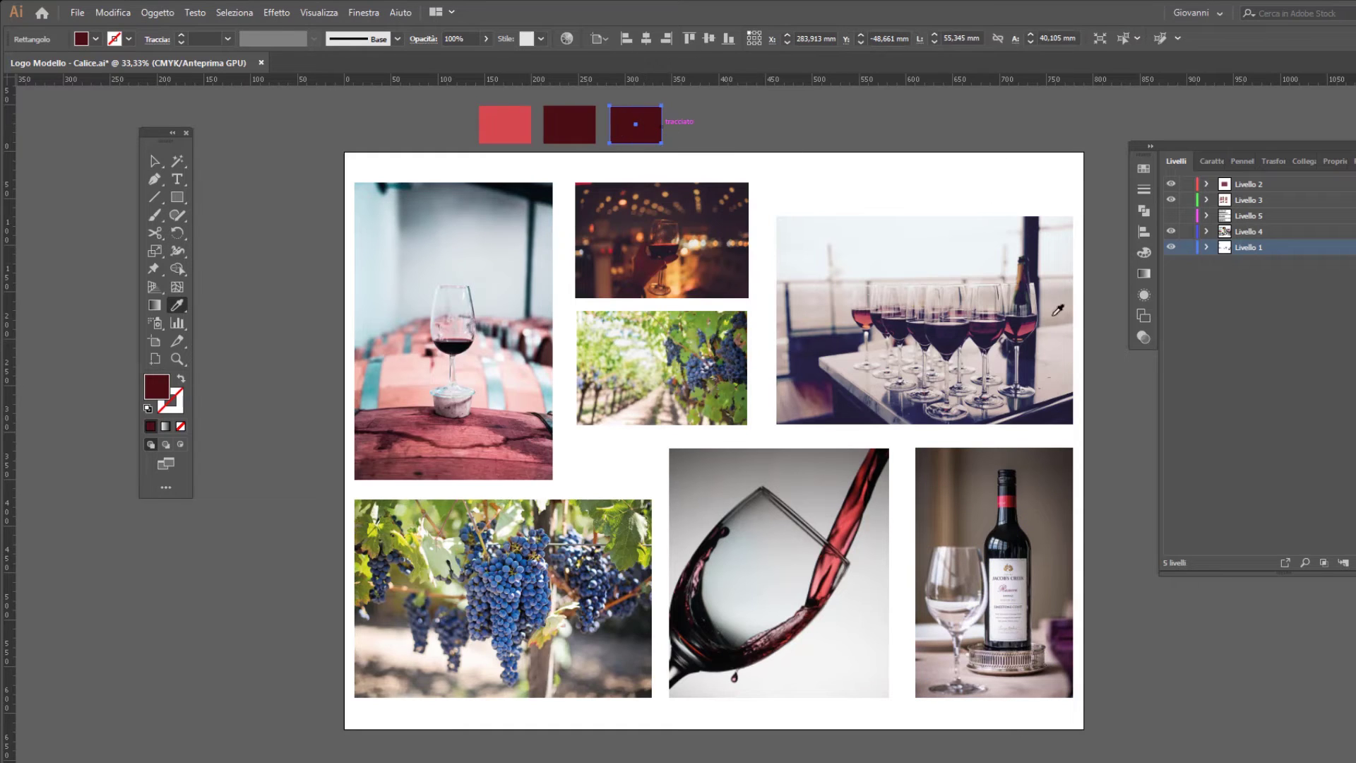
pyautogui.click(1022, 327)
# Step: Add a fourth swatch, recolour it with the dark plum tone sampled from the barrel photo, and select all four swatches
pyautogui.click(154, 162)
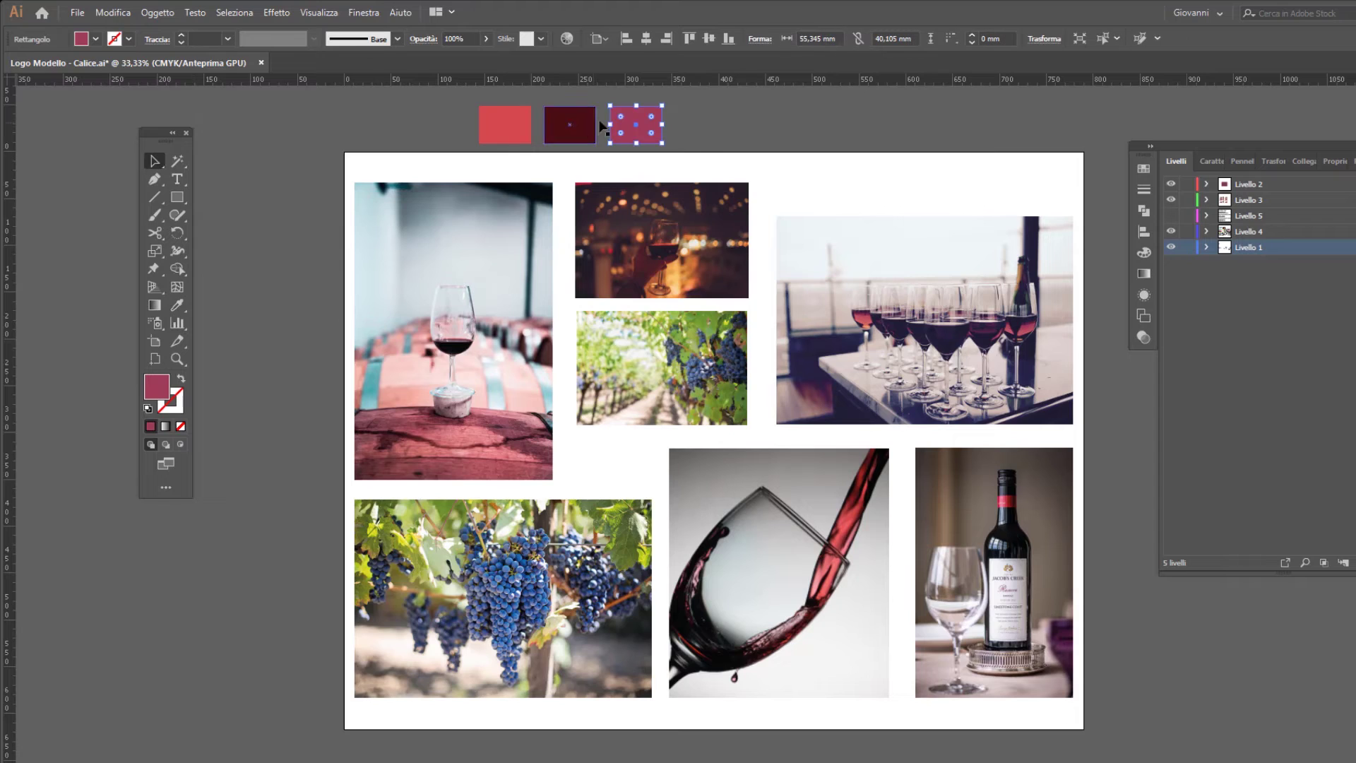
pyautogui.moveTo(632, 122); pyautogui.dragTo(700, 121)
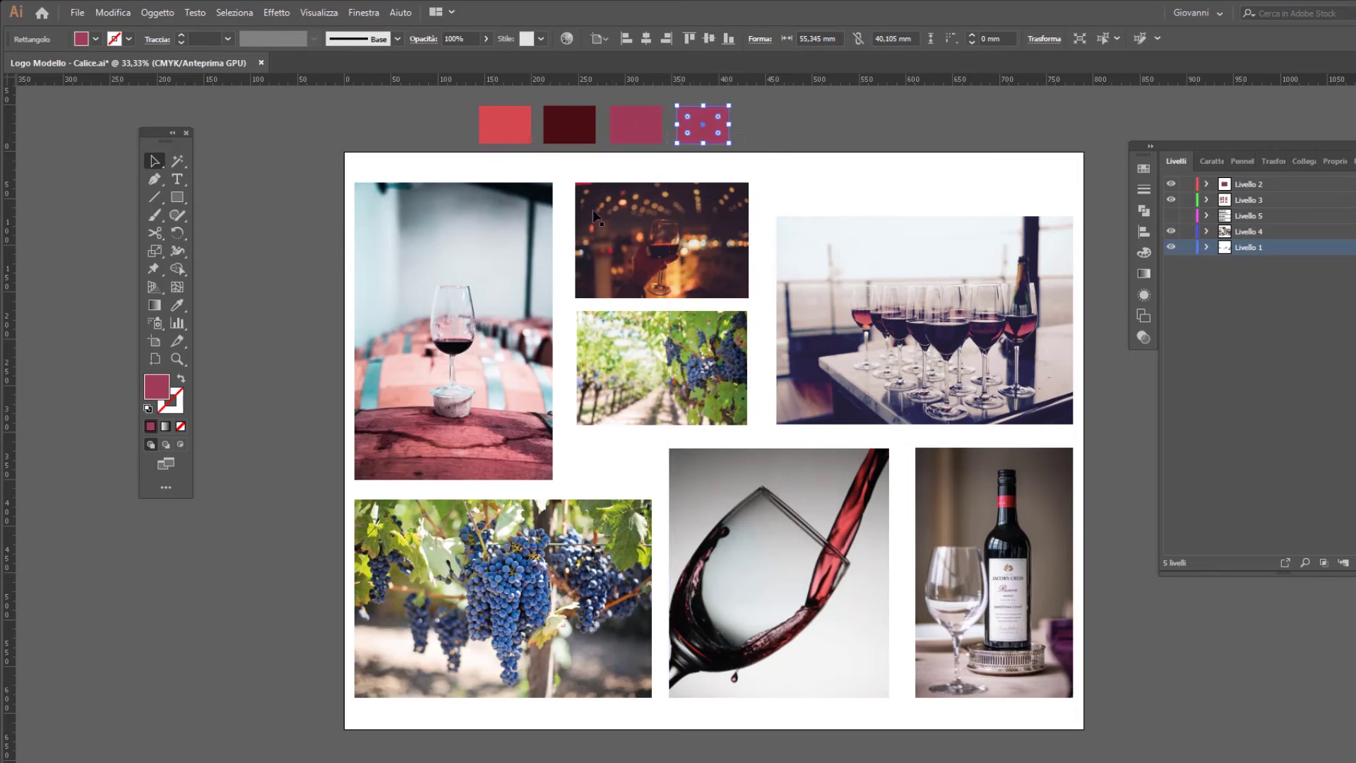
pyautogui.click(177, 305)
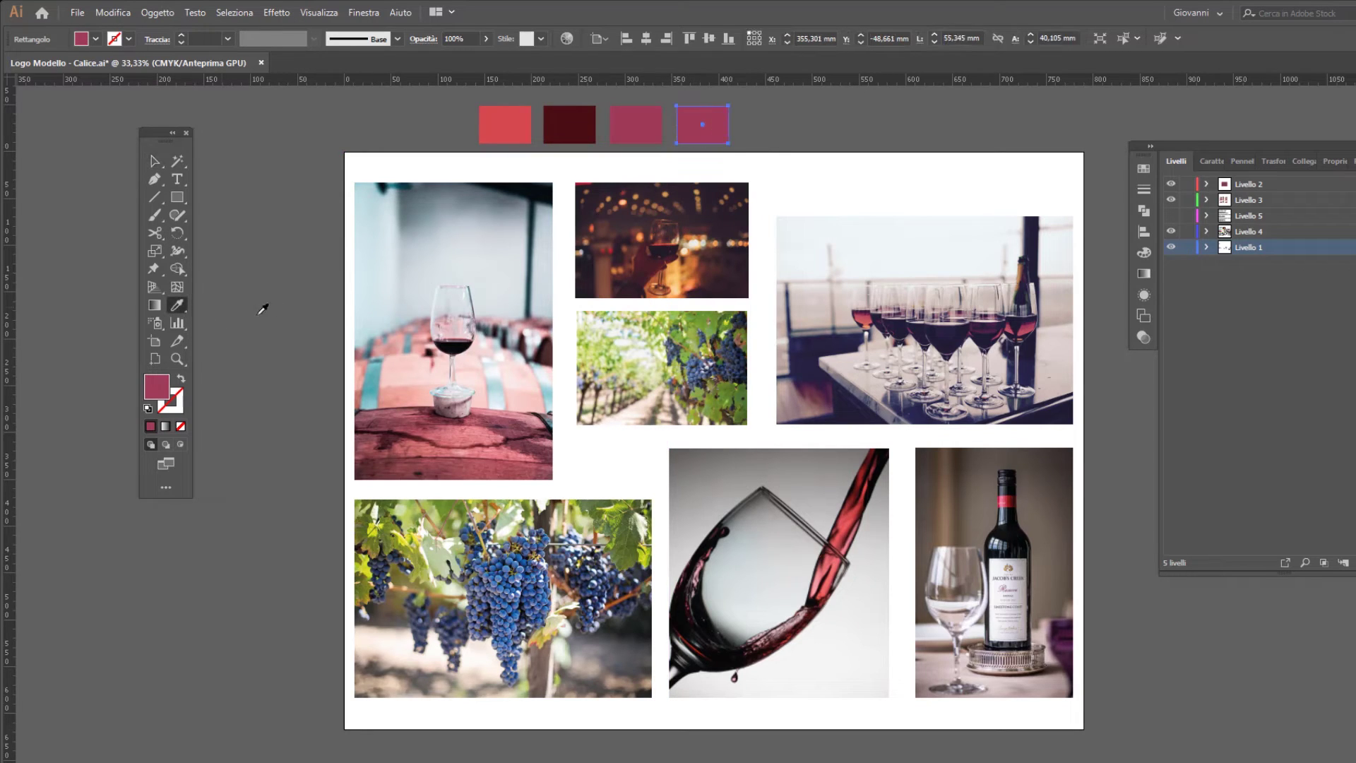
pyautogui.click(400, 436)
pyautogui.press('v')
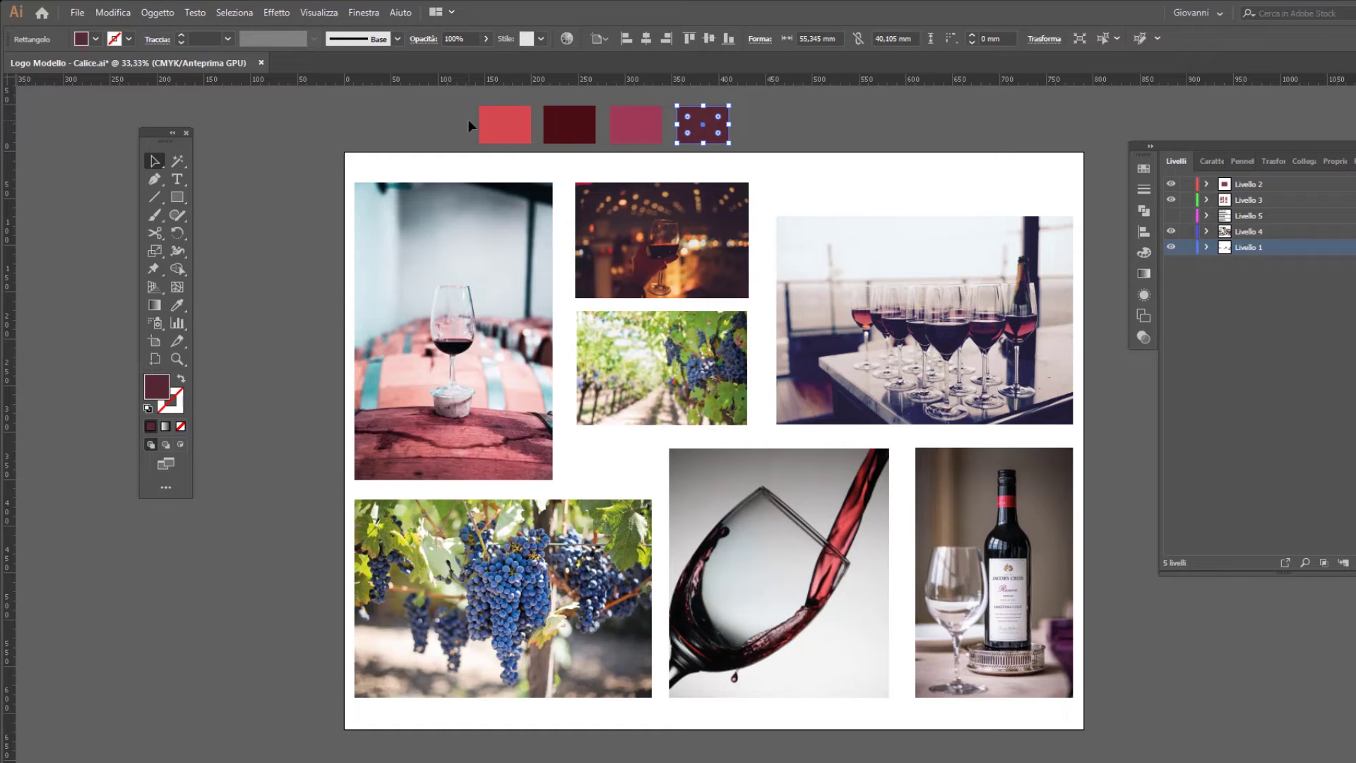
pyautogui.moveTo(445, 117); pyautogui.dragTo(758, 126)
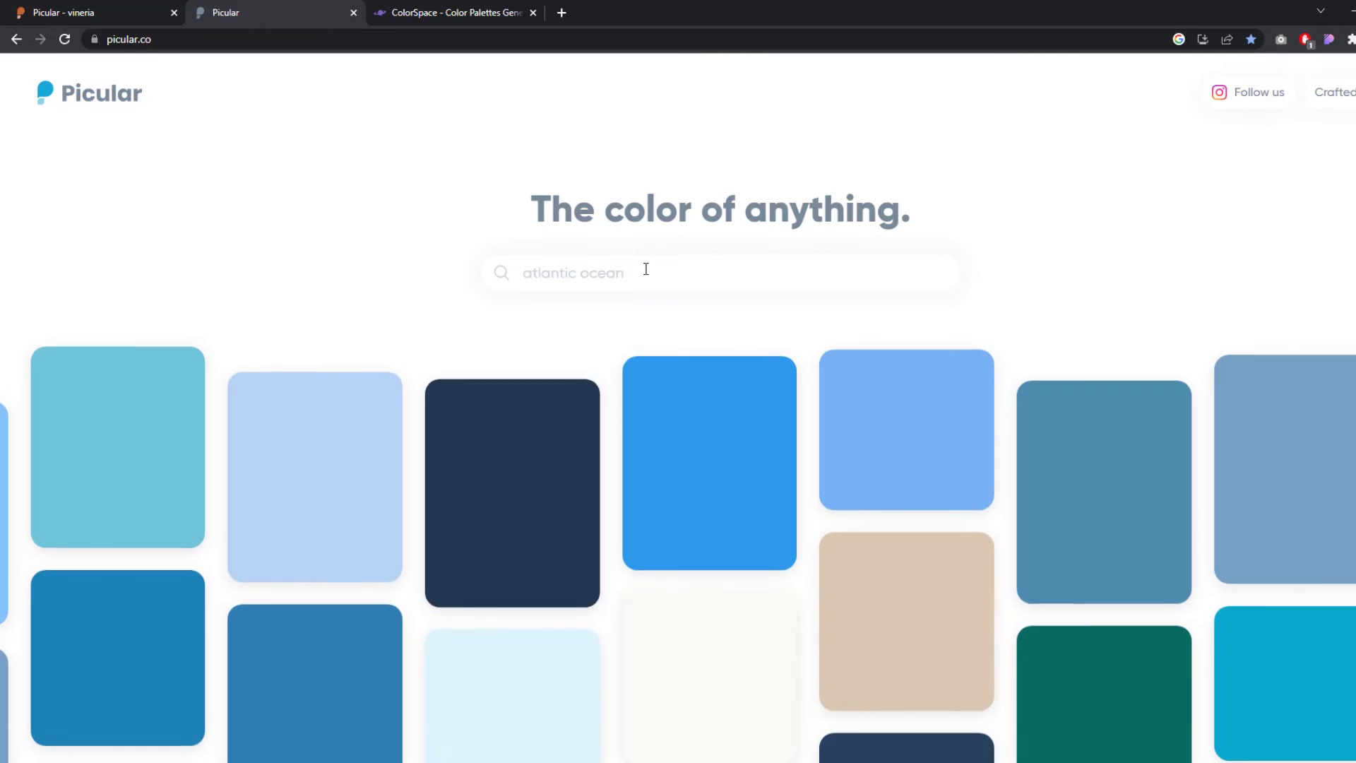
# Step: Switch to Picular in the browser, search for "vineria" and copy the colour code #6A1519
pyautogui.click(645, 269)
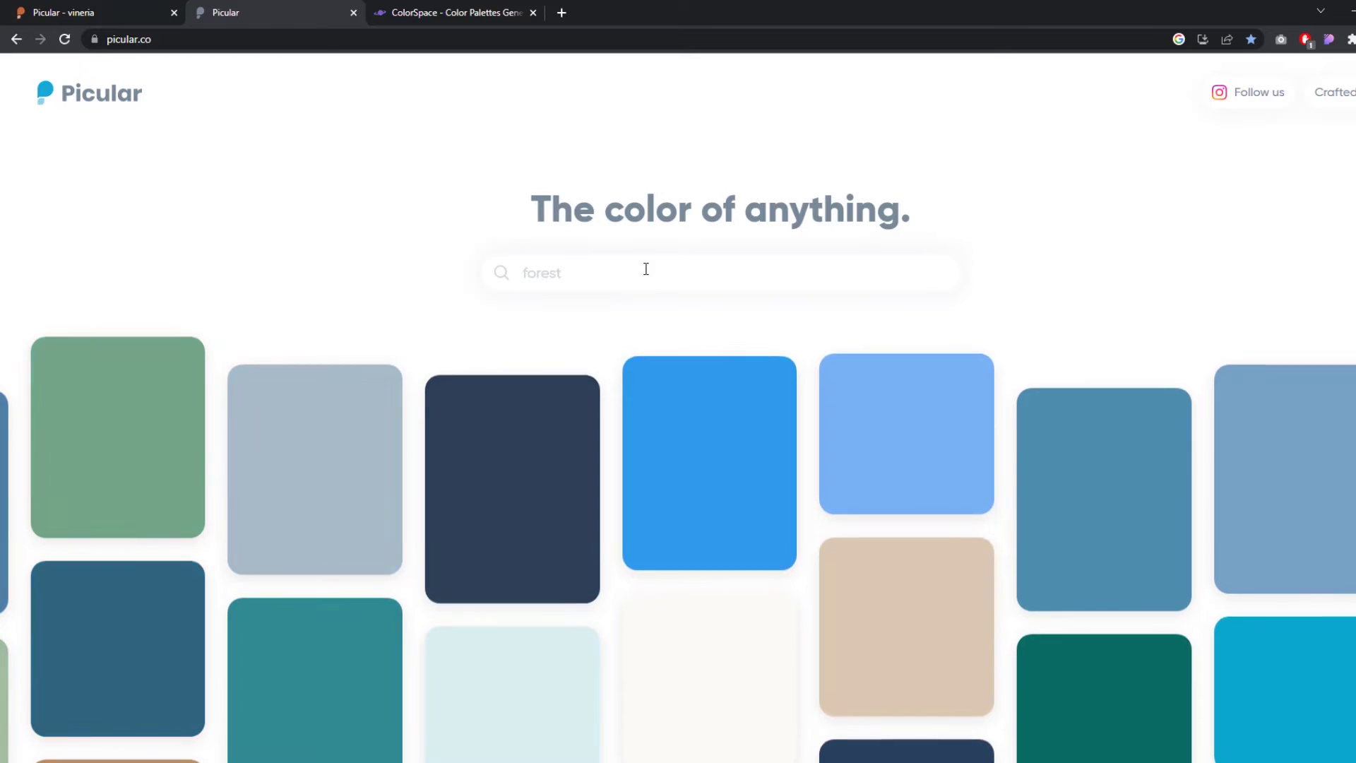
pyautogui.write('vineria')
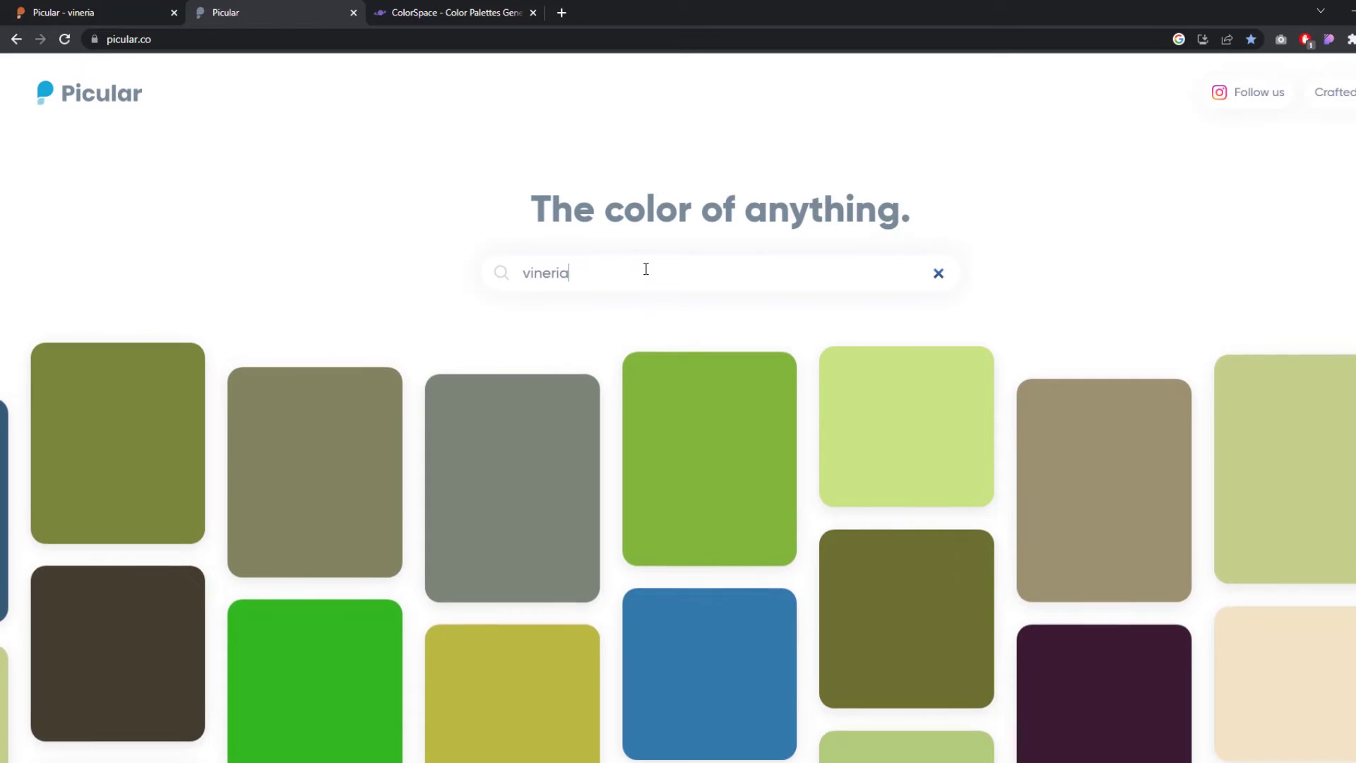
pyautogui.press('Return')
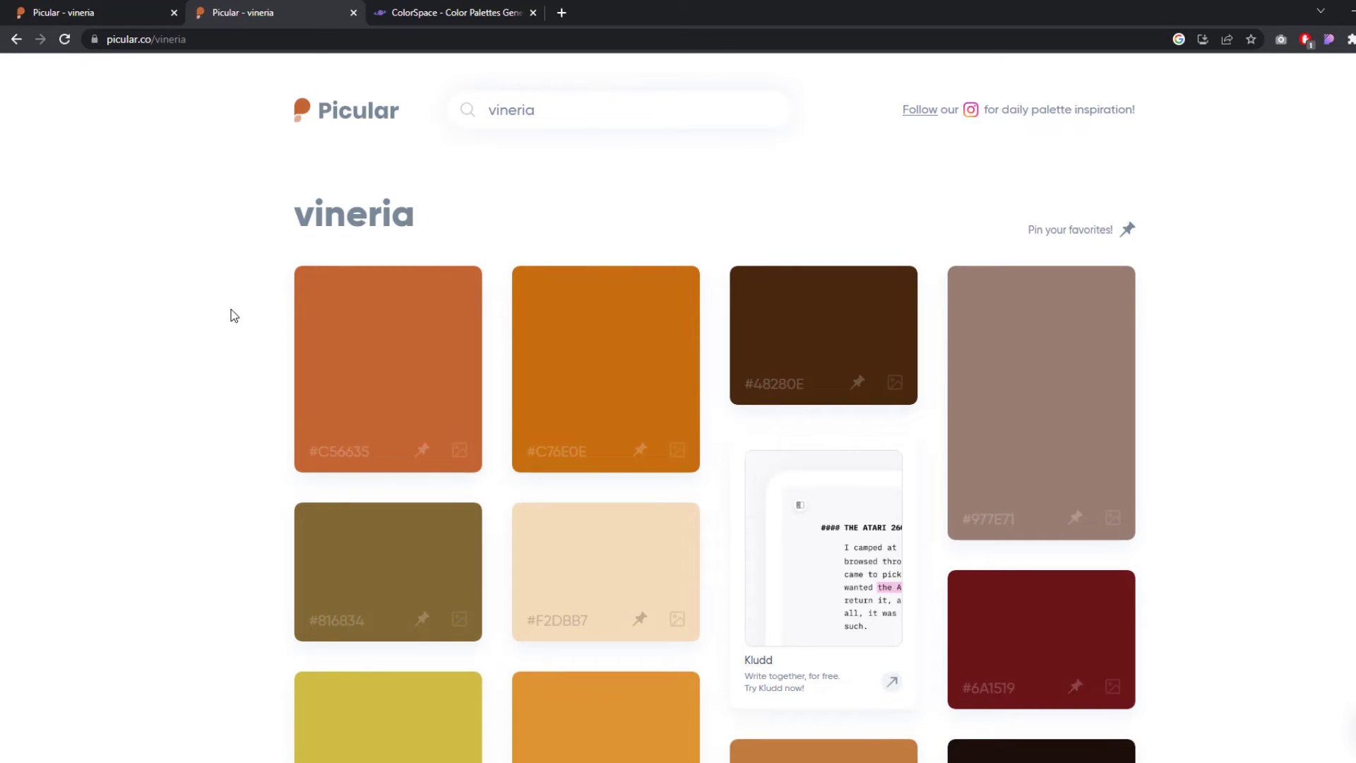
pyautogui.scroll(-1, 962, 441)
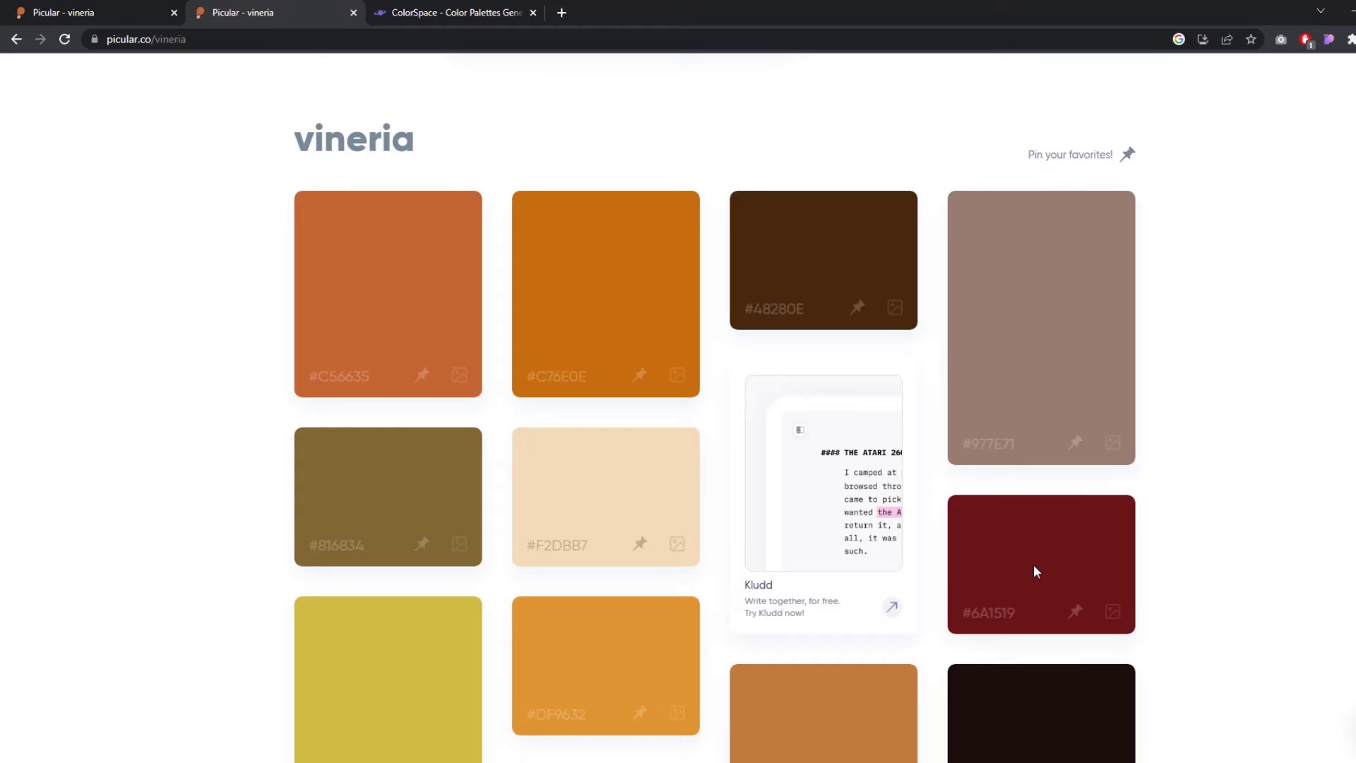
pyautogui.click(997, 620)
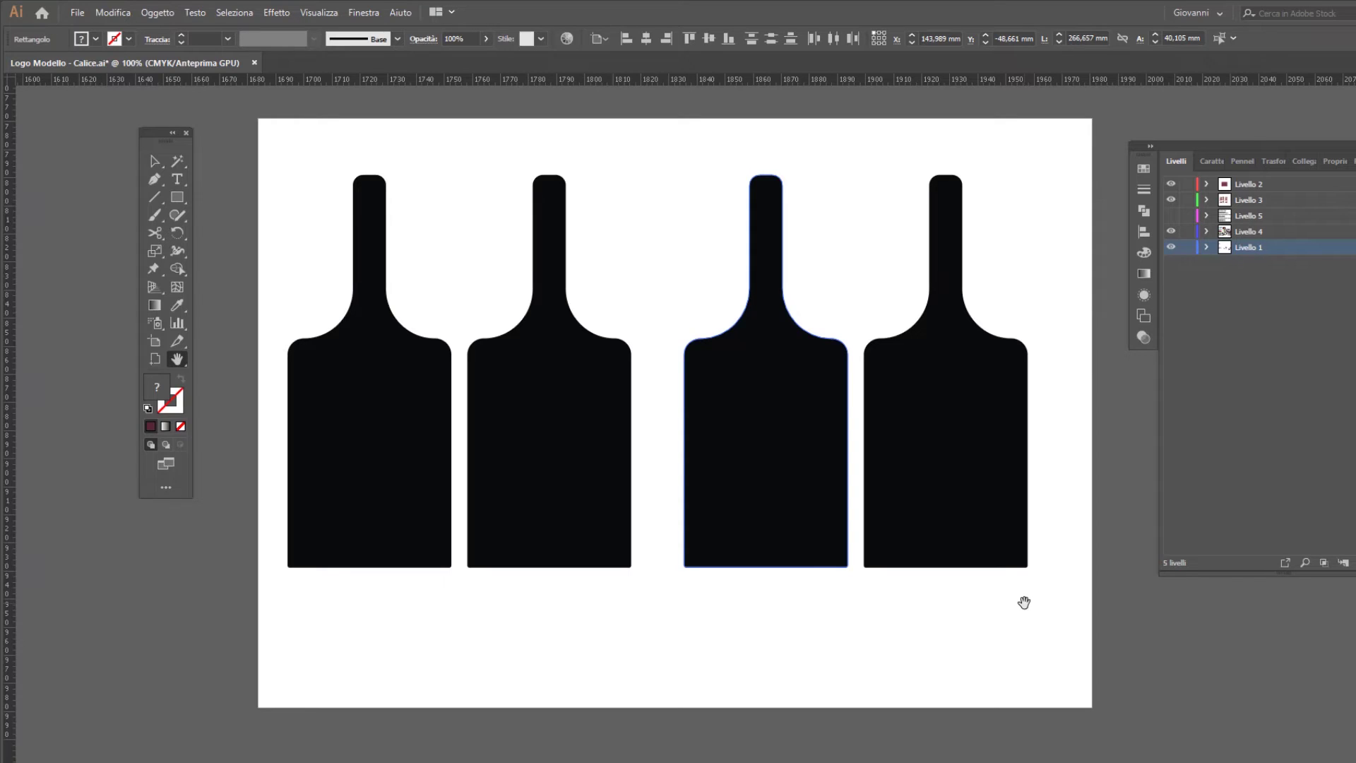
# Step: Return to Illustrator and set the fill of the second large bottle group to the copied #6A1519
pyautogui.click(902, 463)
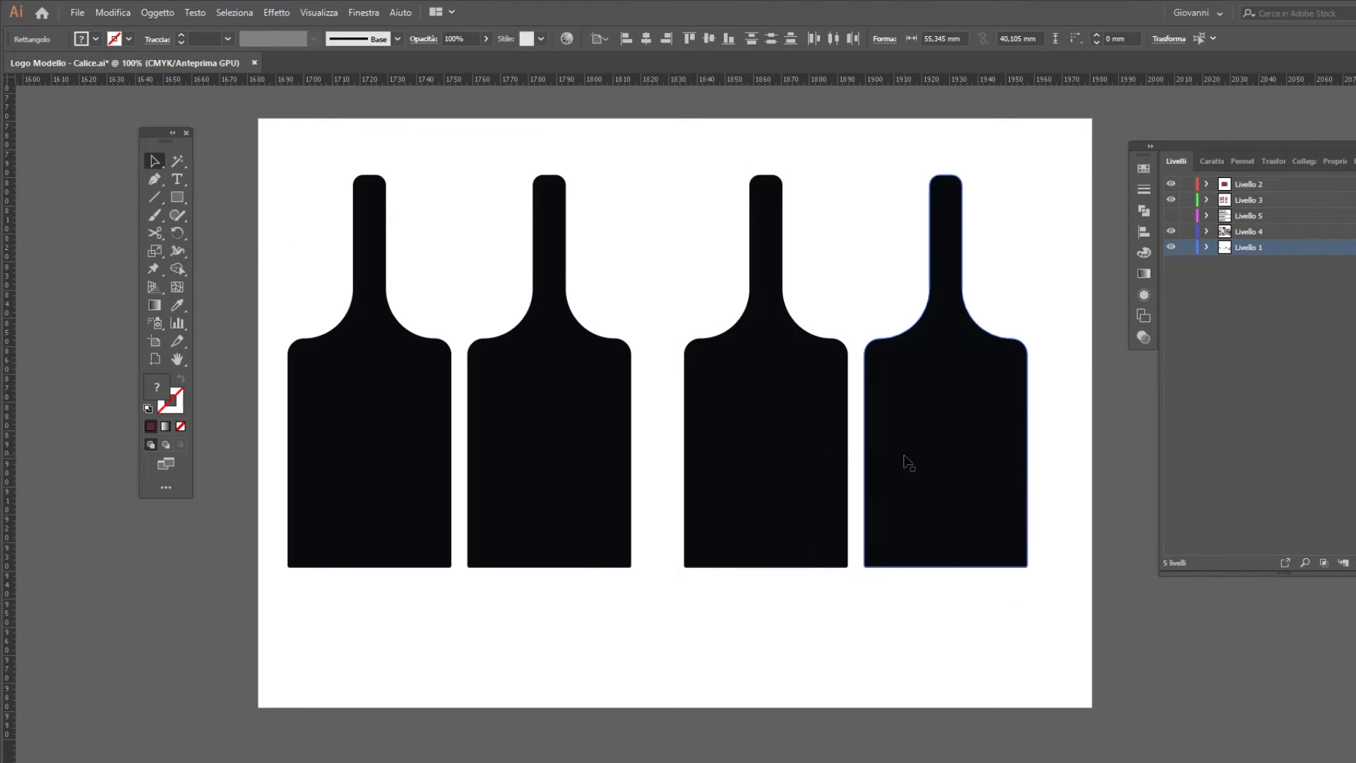
pyautogui.click(908, 462)
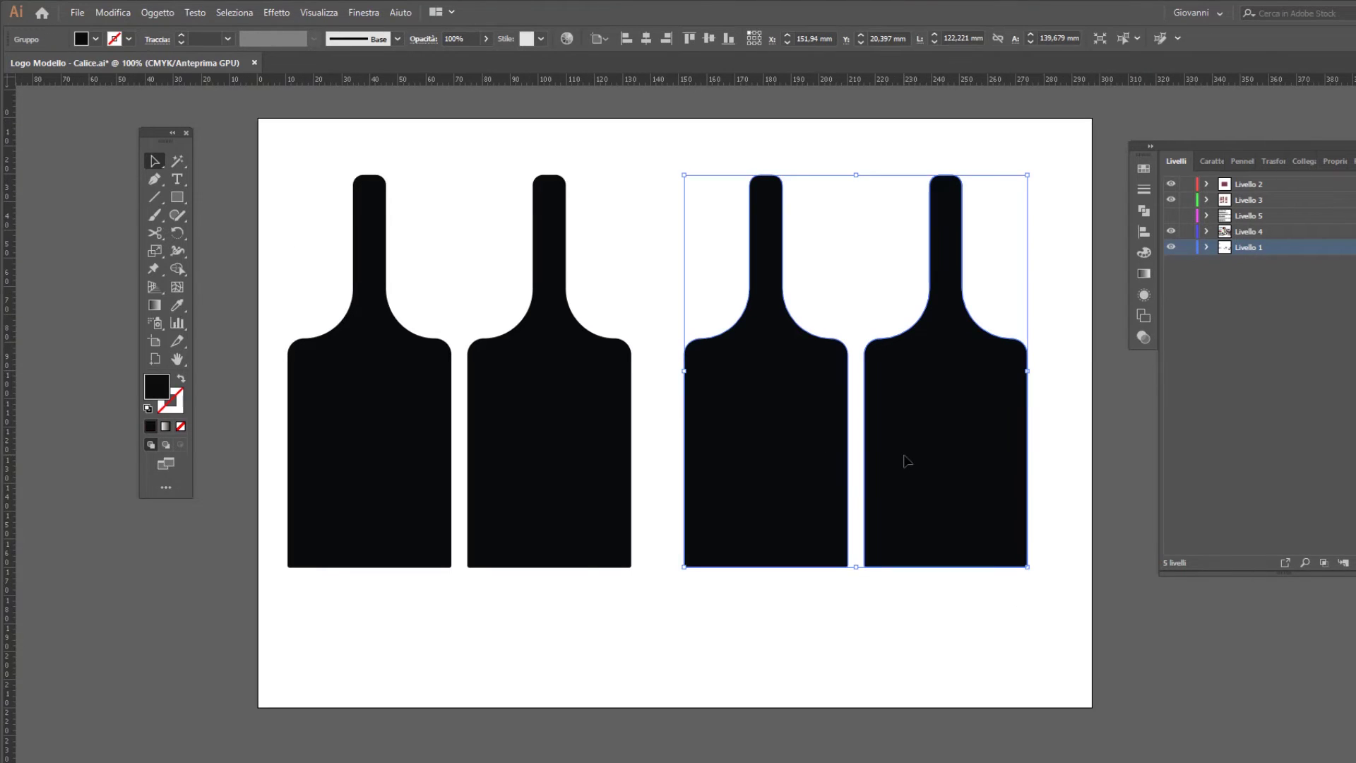
pyautogui.doubleClick(156, 387)
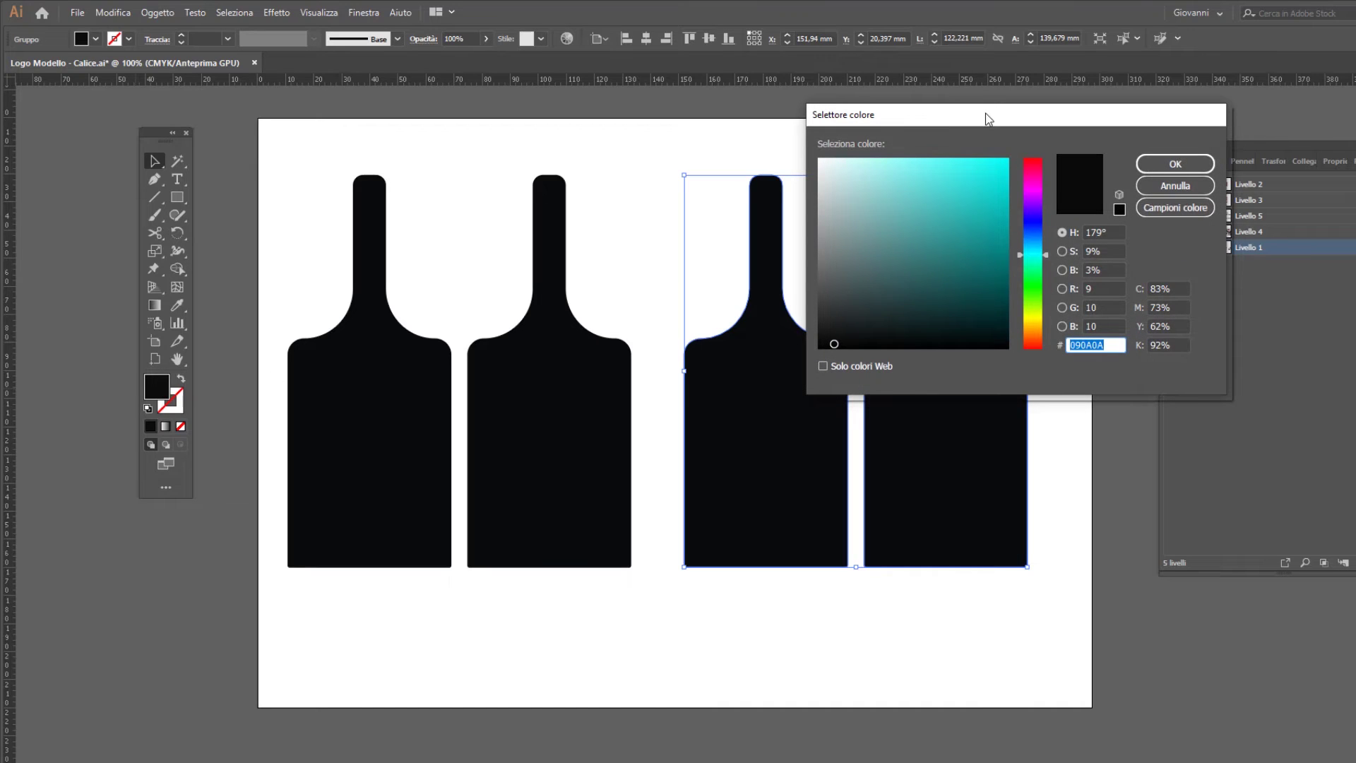
pyautogui.rightClick(1087, 340)
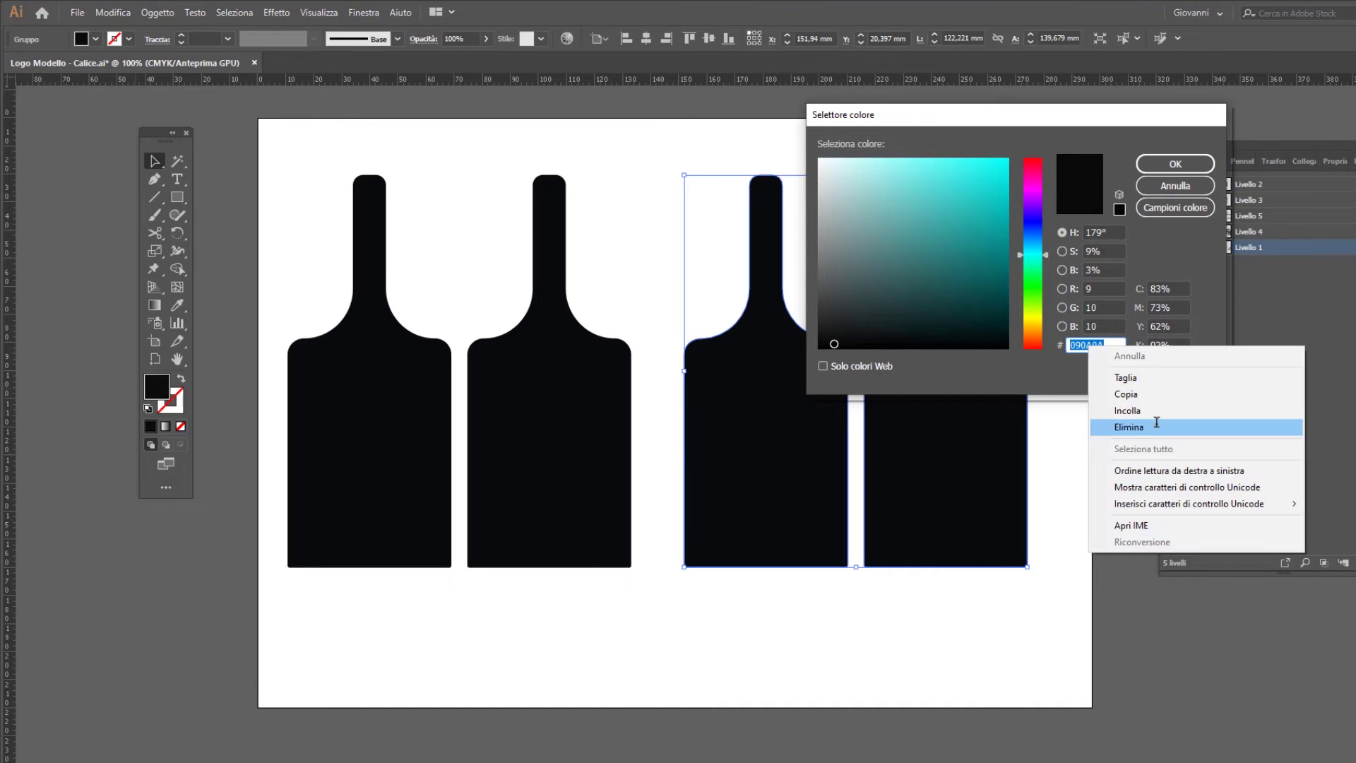
pyautogui.click(1114, 410)
pyautogui.click(1166, 167)
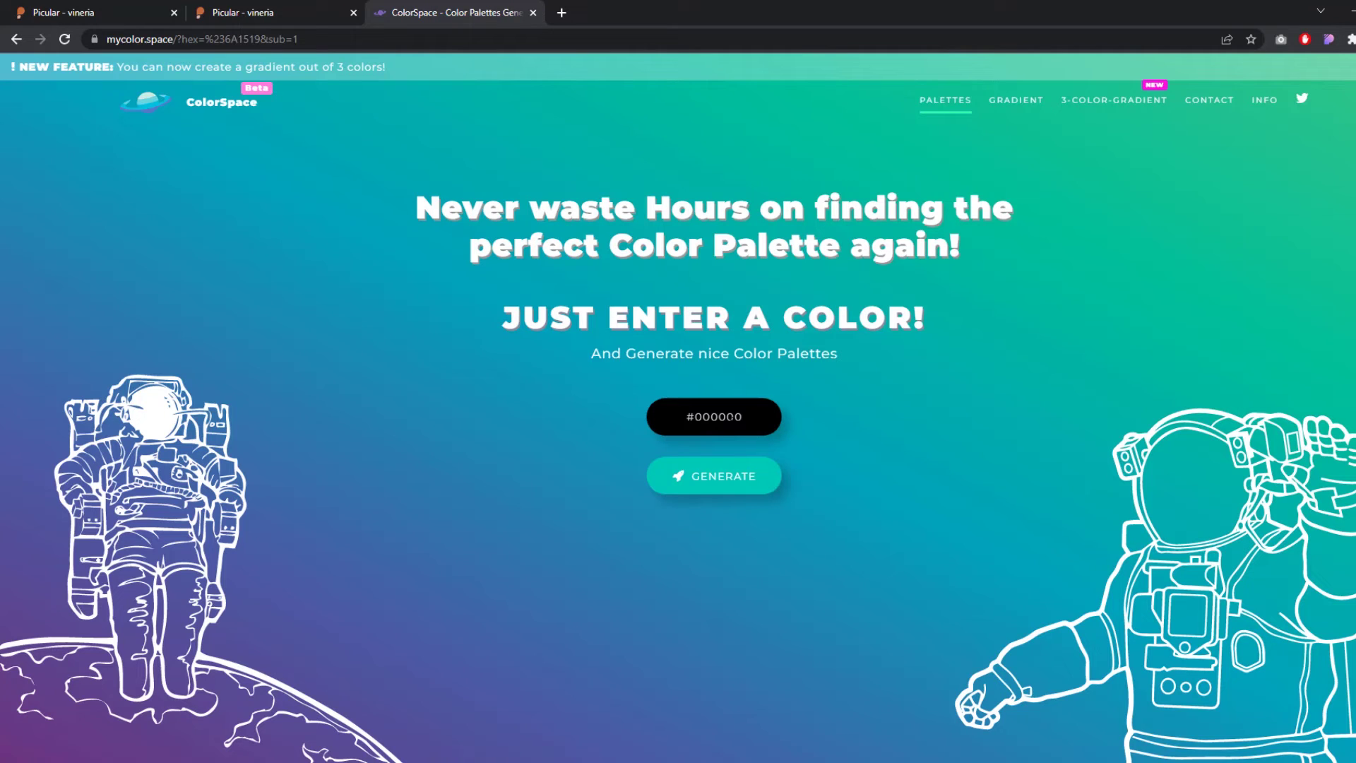
# Step: Switch to ColorSpace in the browser, generate palettes from #6A1519 and look through the suggested gradients and palettes
pyautogui.click(731, 416)
pyautogui.hotkey('ctrl', 'a')
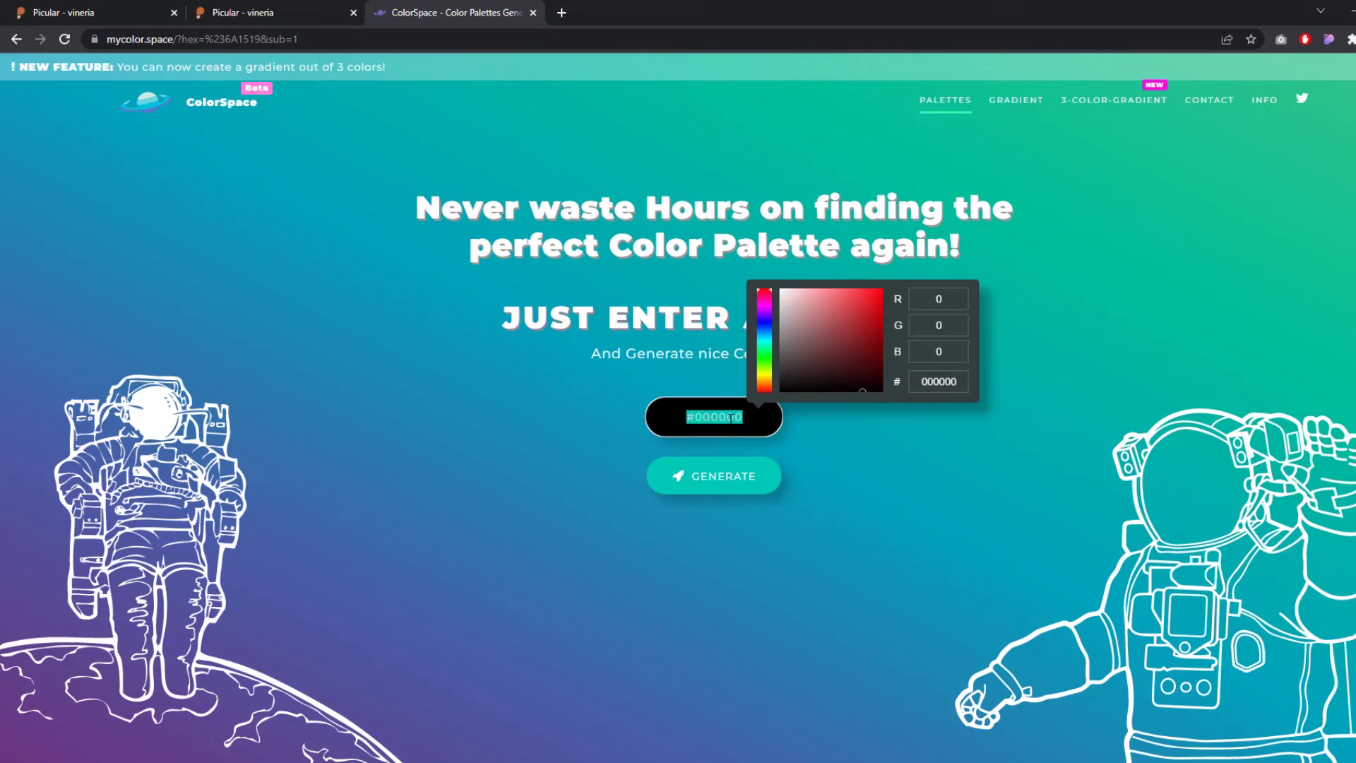
pyautogui.hotkey('ctrl', 'v')
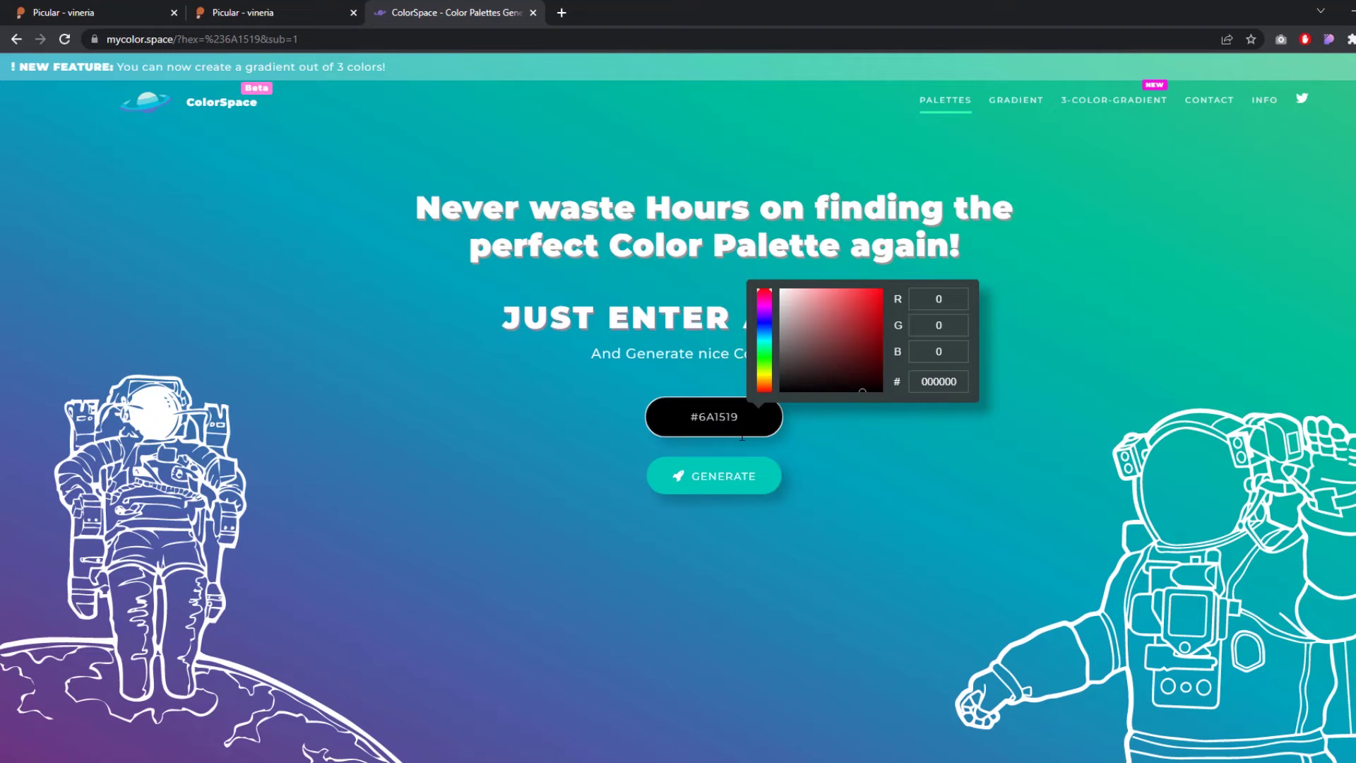
pyautogui.click(739, 473)
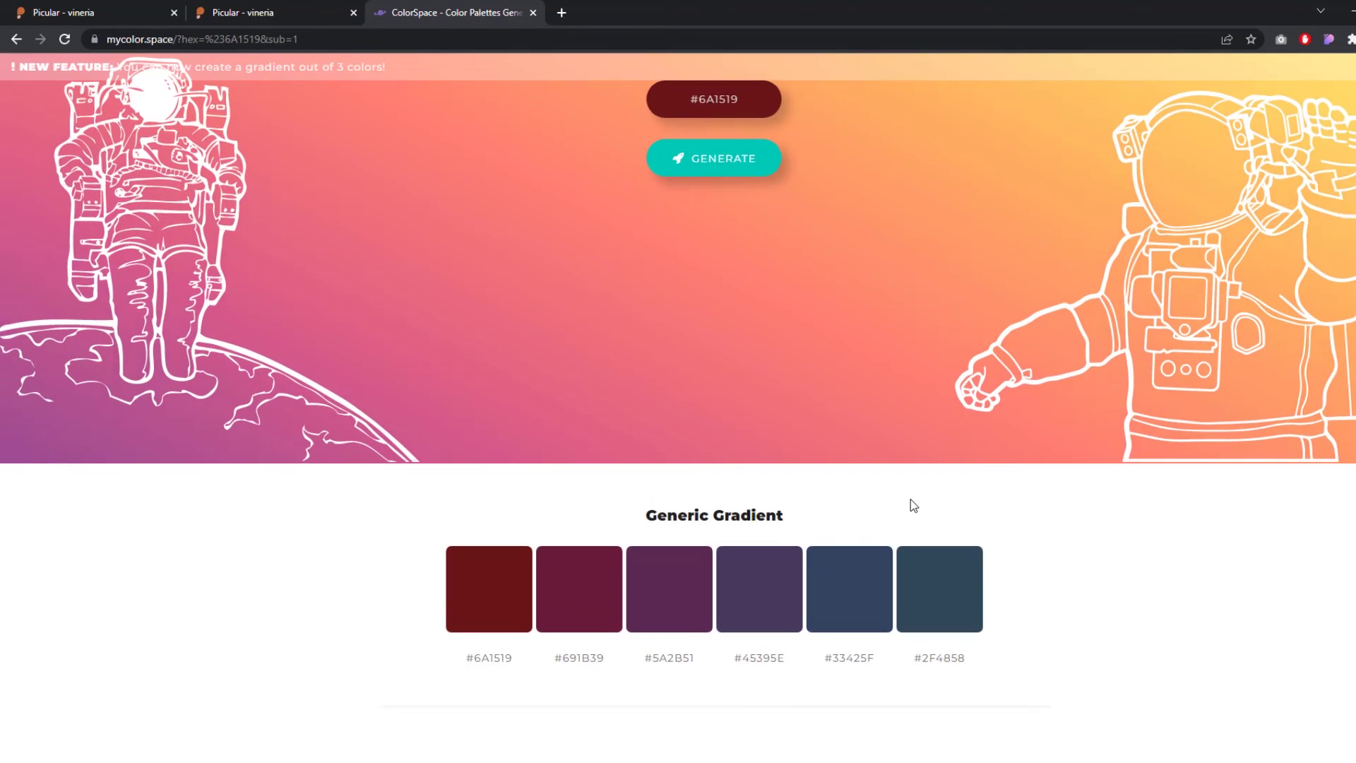
pyautogui.scroll(-3, 827, 504)
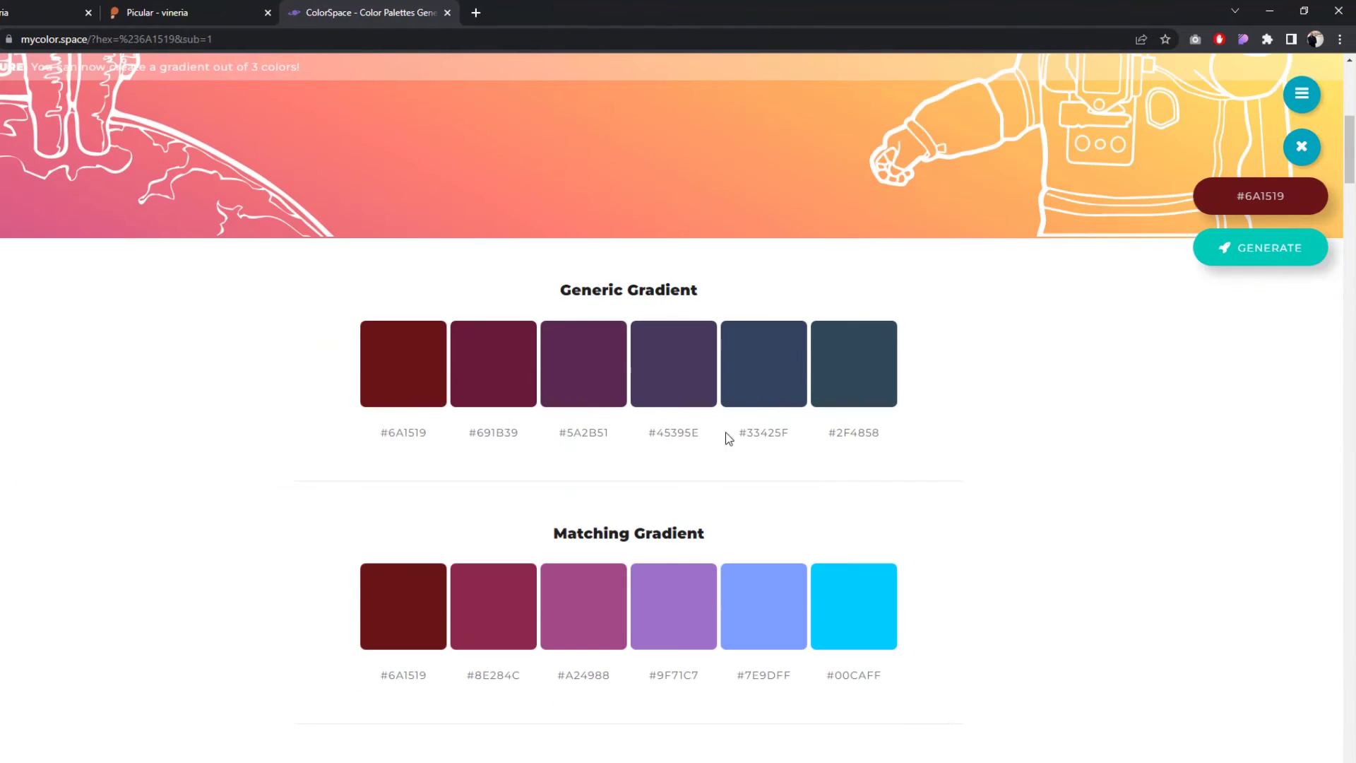
pyautogui.scroll(-2, 645, 520)
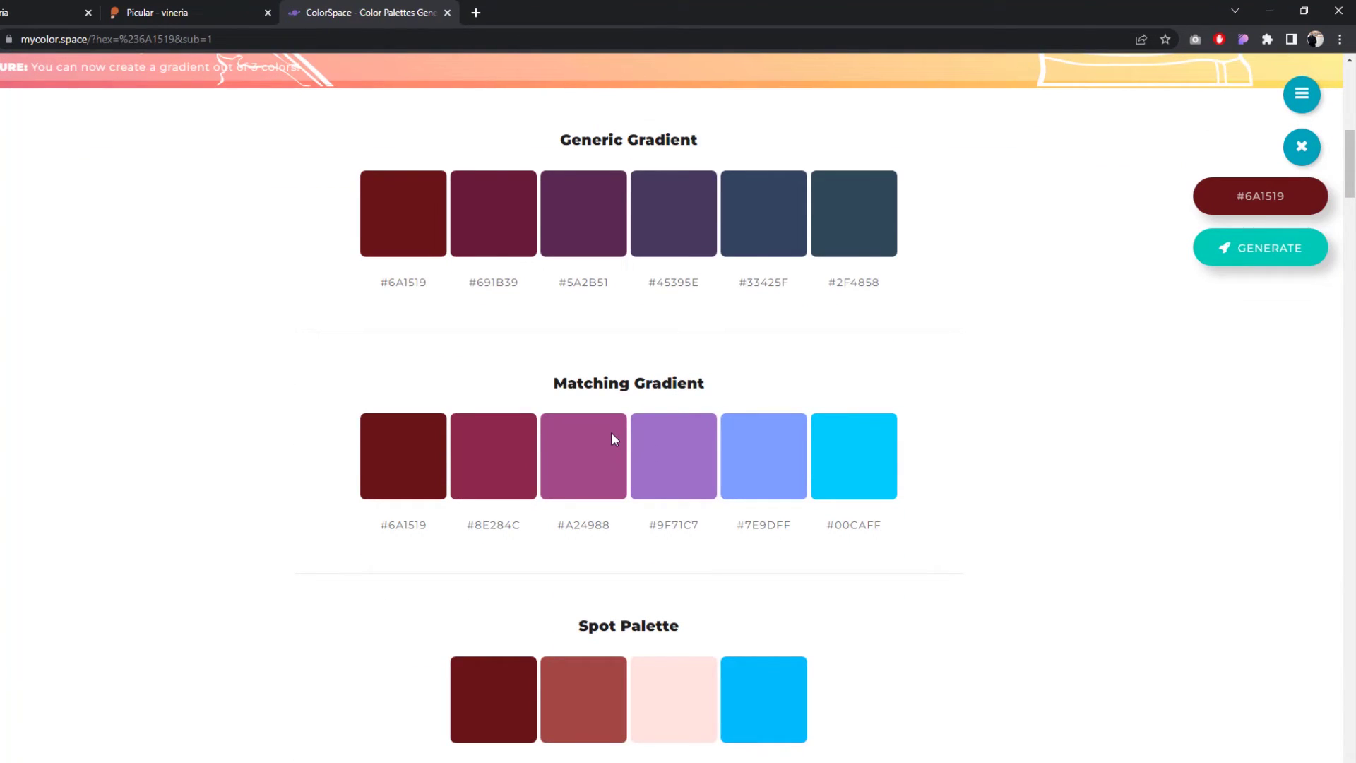
pyautogui.scroll(-10, 614, 439)
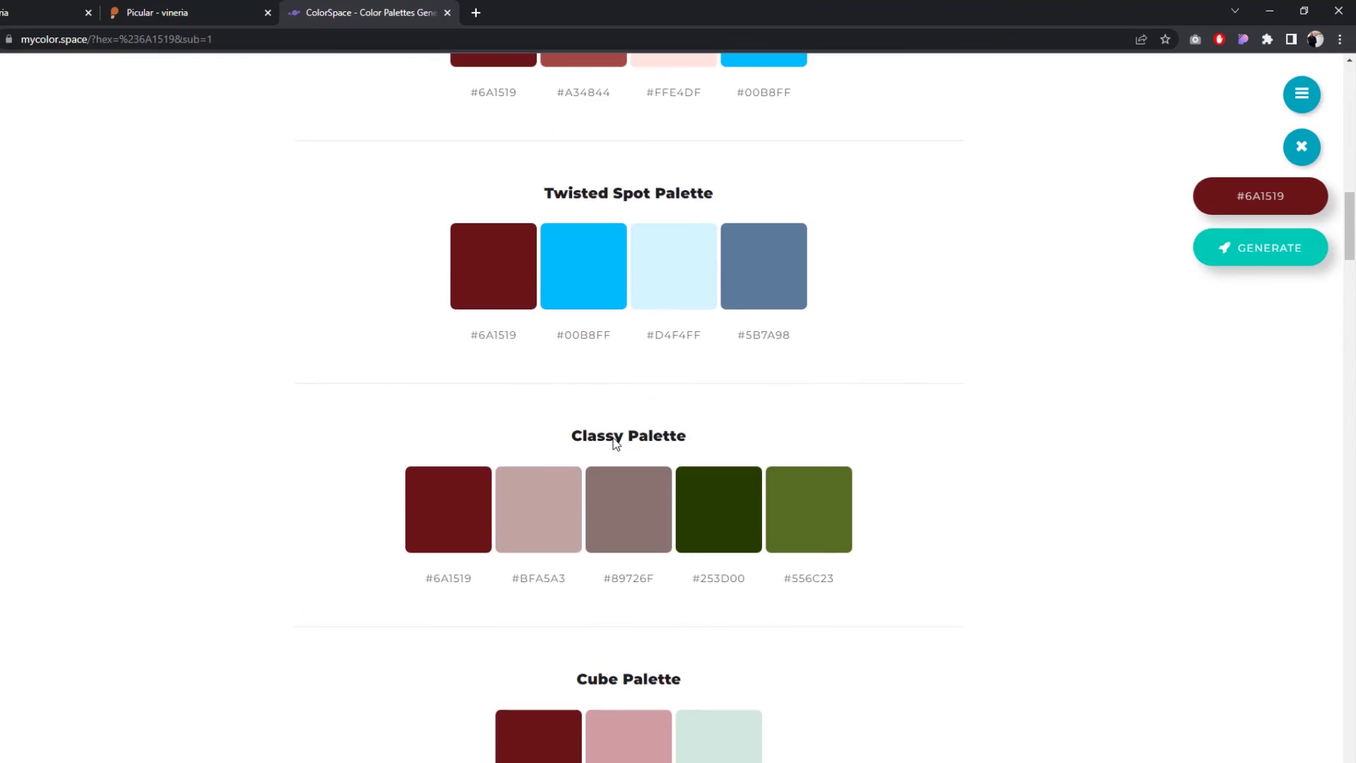
pyautogui.scroll(-6, 614, 442)
pyautogui.scroll(16, 613, 442)
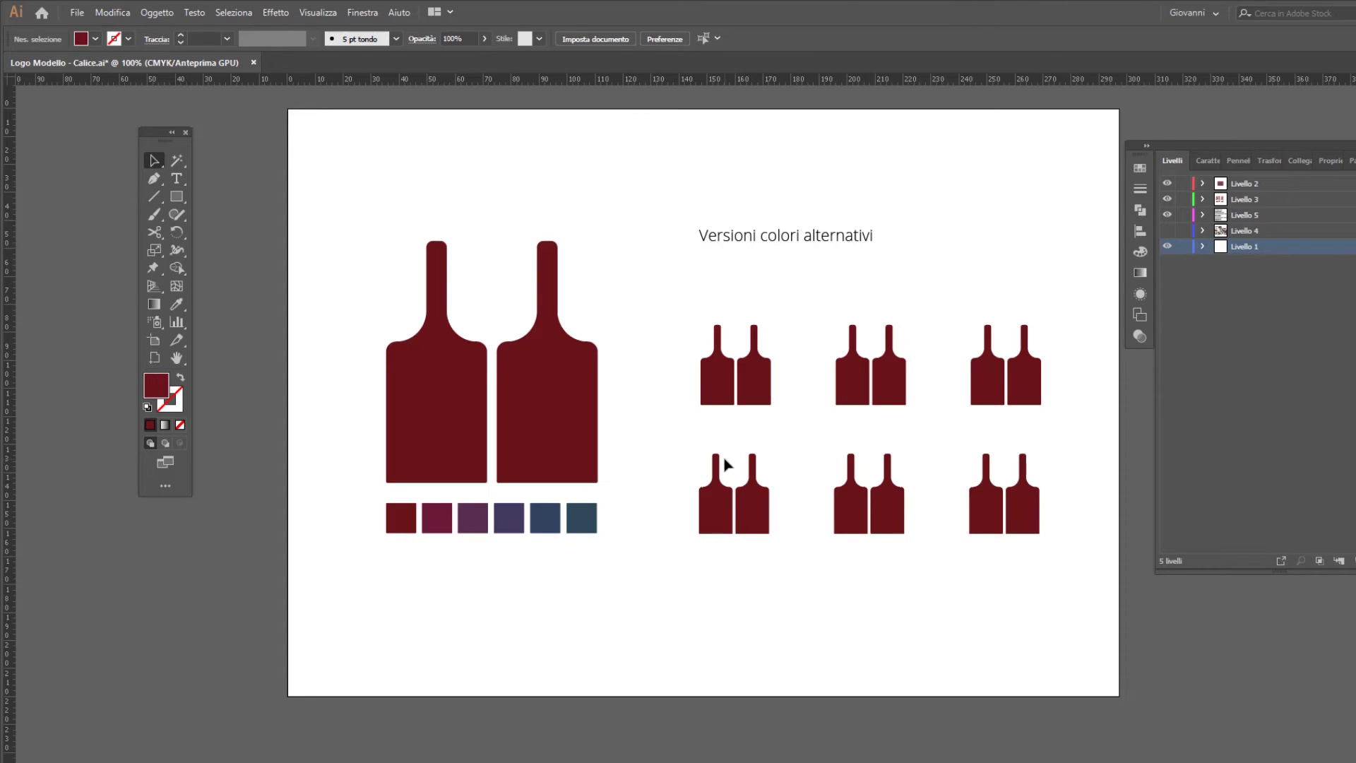
# Step: Recolour the second small bottle pair in the upper row with the dark magenta of the second palette swatch, using the Eyedropper
pyautogui.click(763, 393)
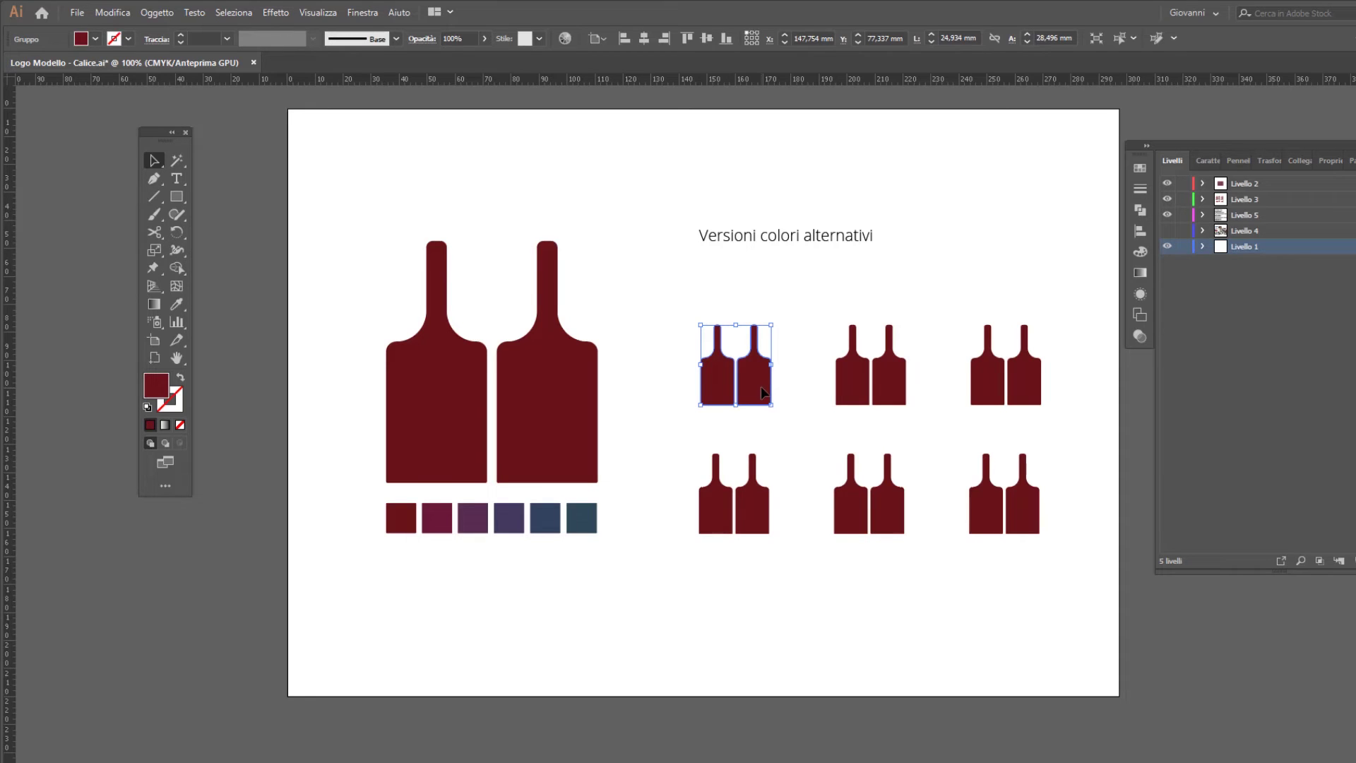
pyautogui.click(893, 376)
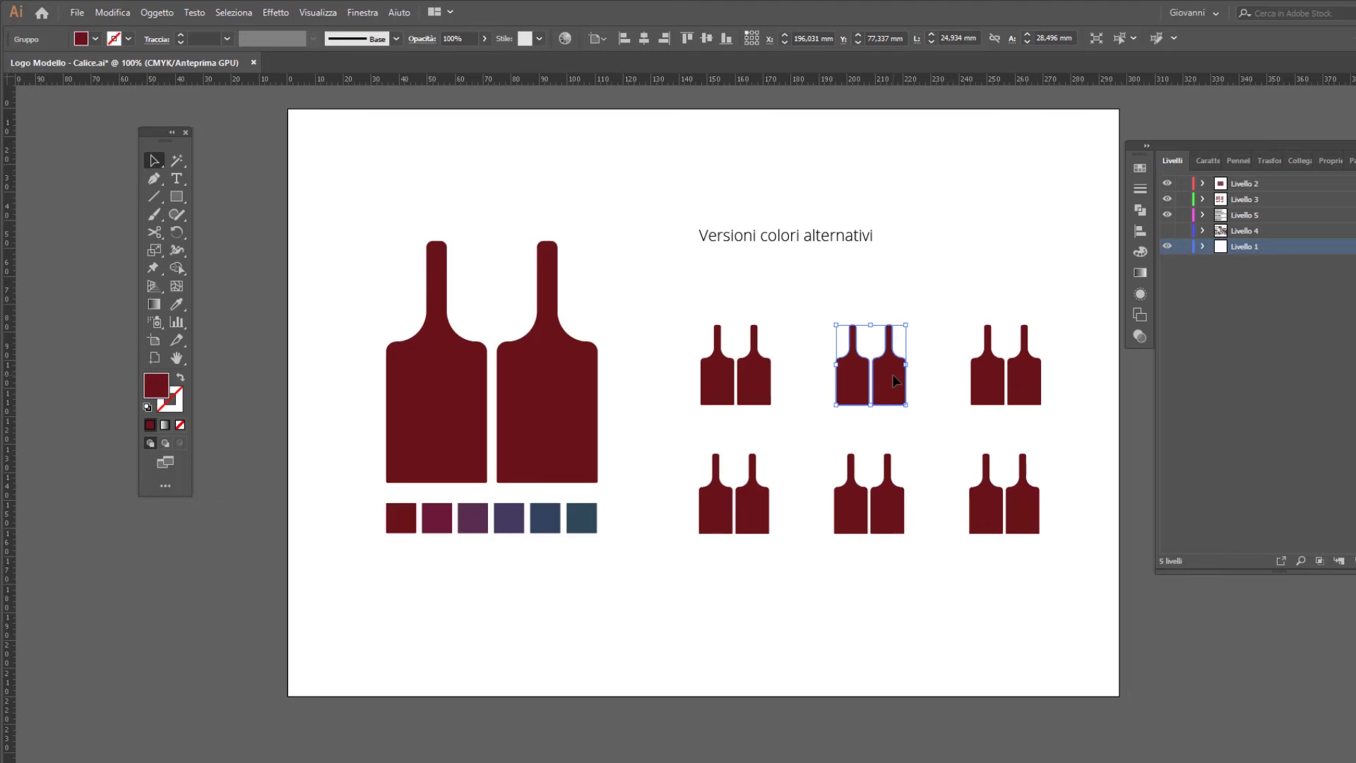
pyautogui.click(180, 301)
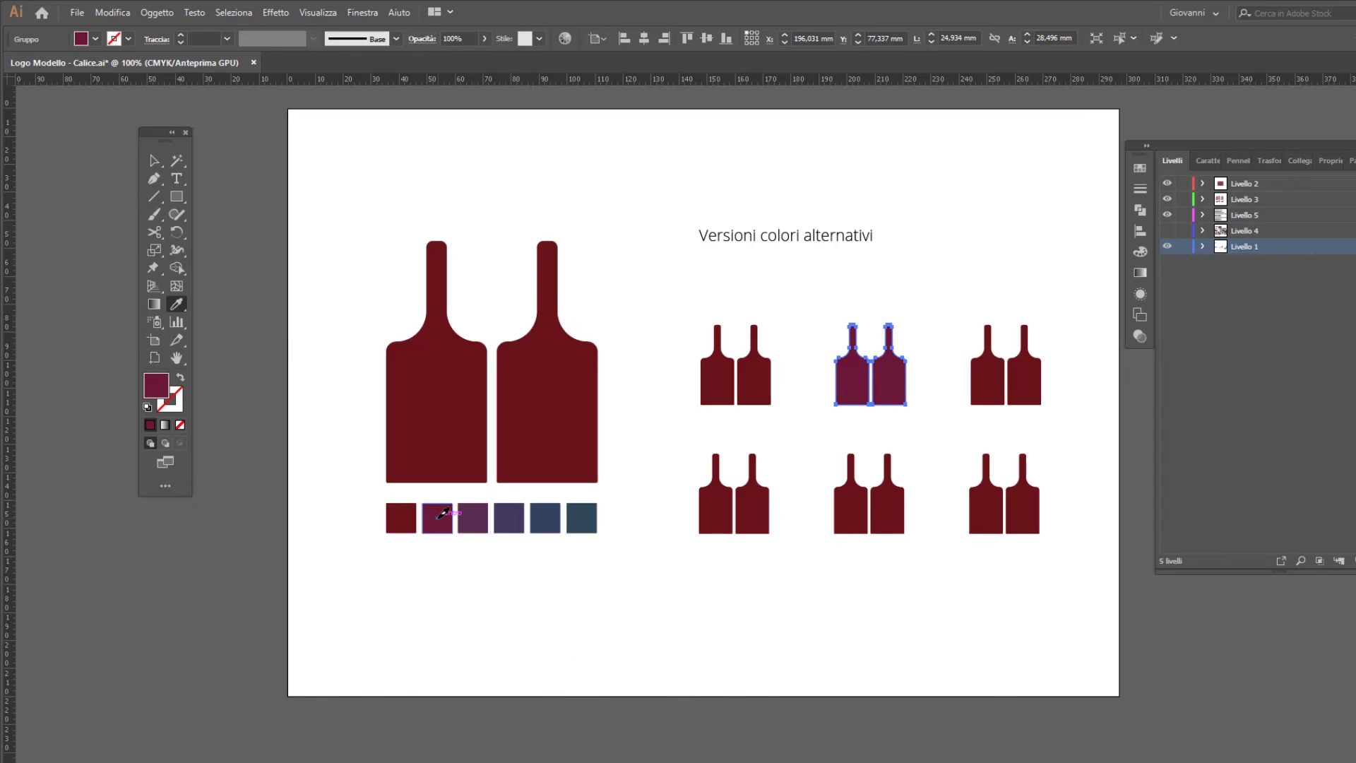
# Step: Recolour the third upper bottle pair with the third palette swatch and the first lower pair with the fourth swatch, using the Eyedropper
pyautogui.press('v')
pyautogui.click(1032, 382)
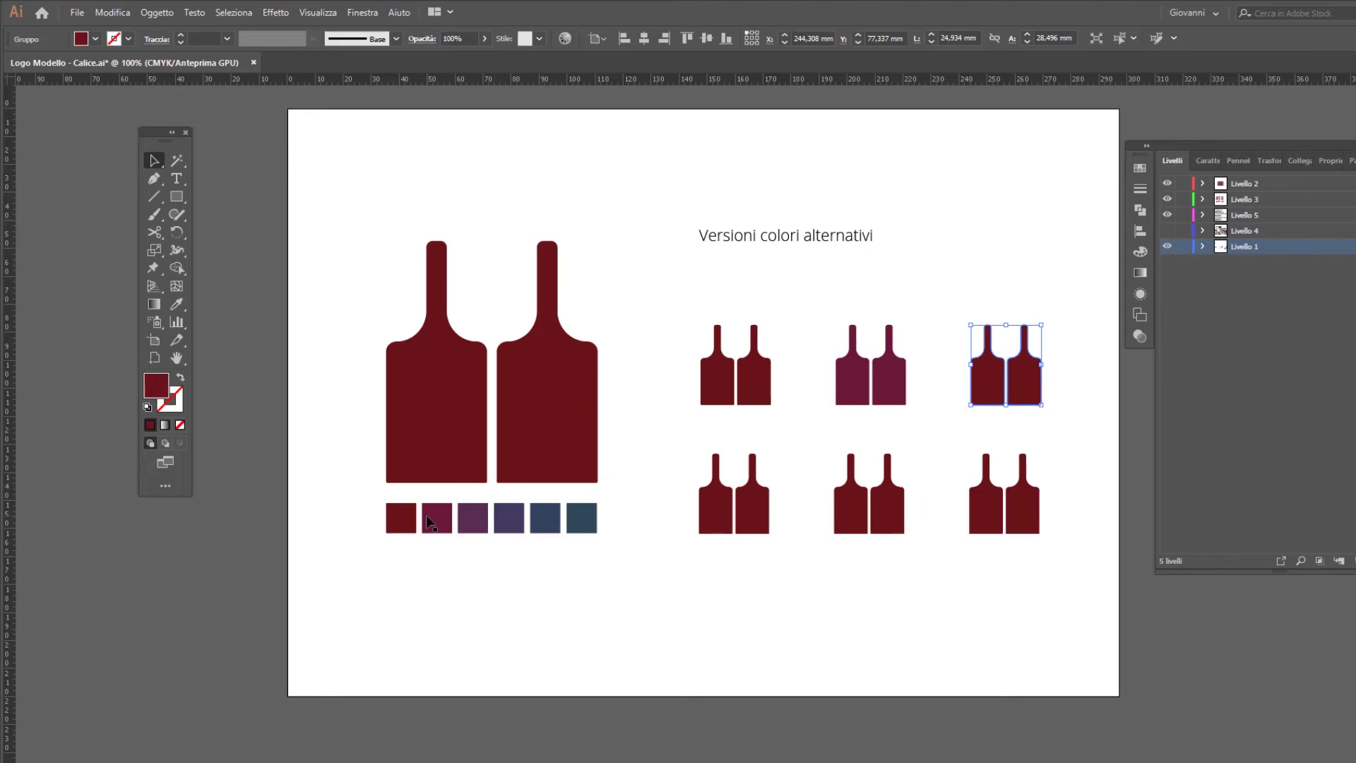
pyautogui.press('i')
pyautogui.click(474, 515)
pyautogui.press('v')
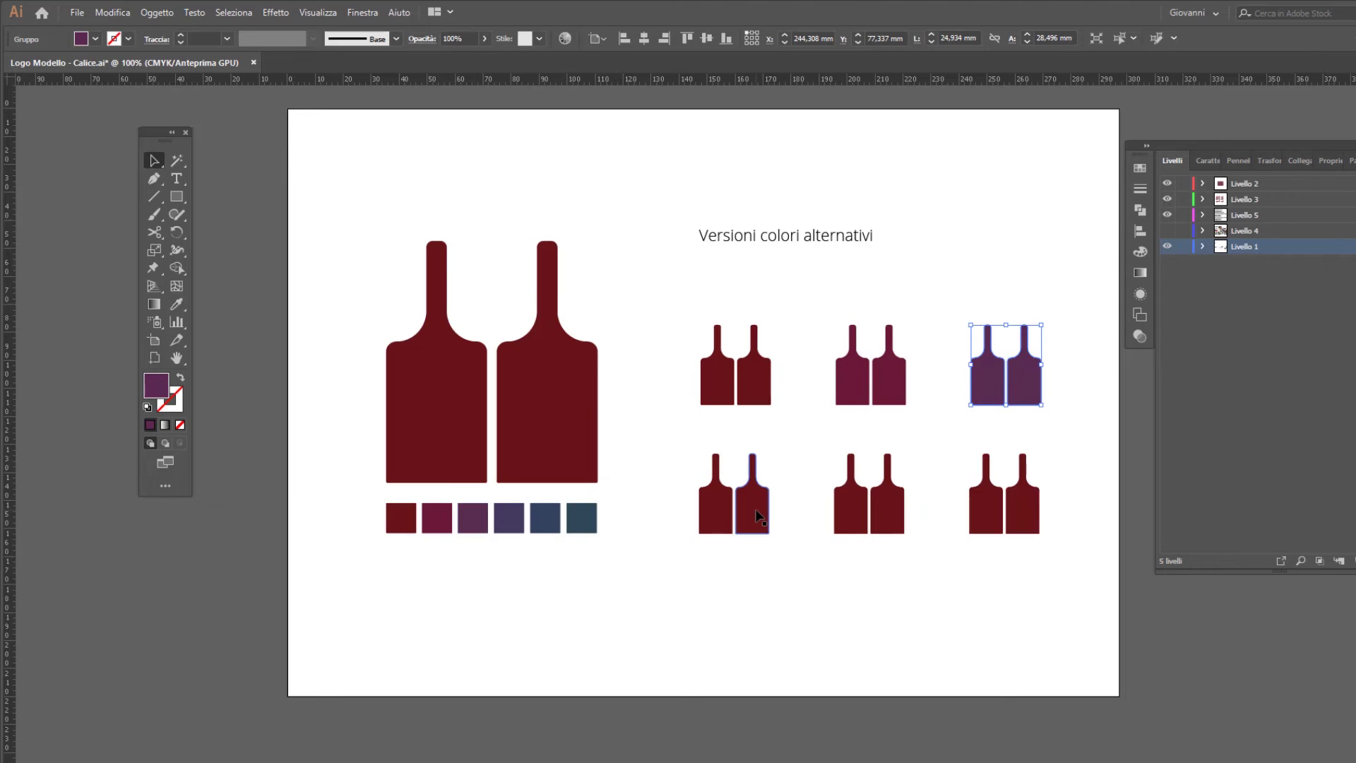
pyautogui.click(757, 516)
pyautogui.press('i')
pyautogui.click(509, 518)
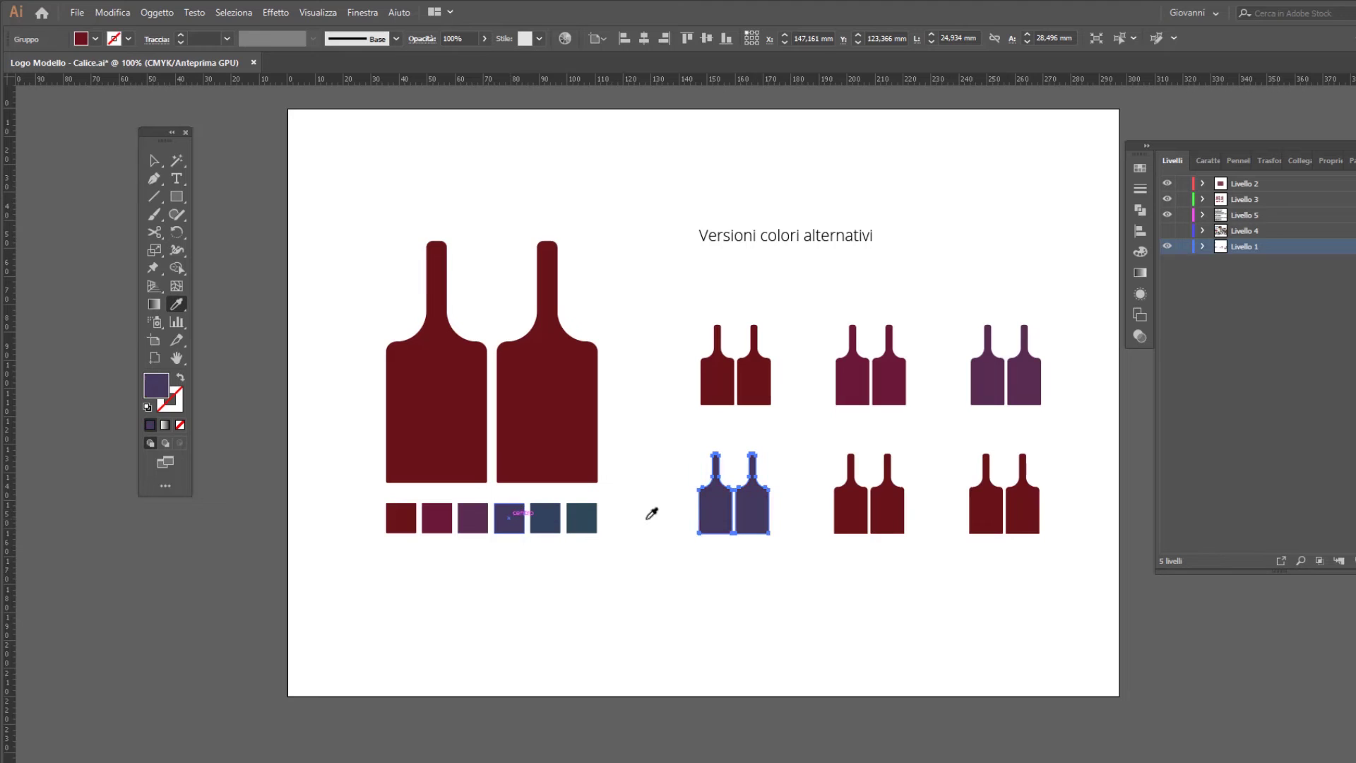
# Step: Recolour the second lower bottle pair with the fifth palette swatch and the third lower pair with the sixth swatch, using the Eyedropper
pyautogui.press('v')
pyautogui.click(893, 516)
pyautogui.press('i')
pyautogui.click(545, 518)
pyautogui.press('v')
pyautogui.click(1014, 515)
pyautogui.press('i')
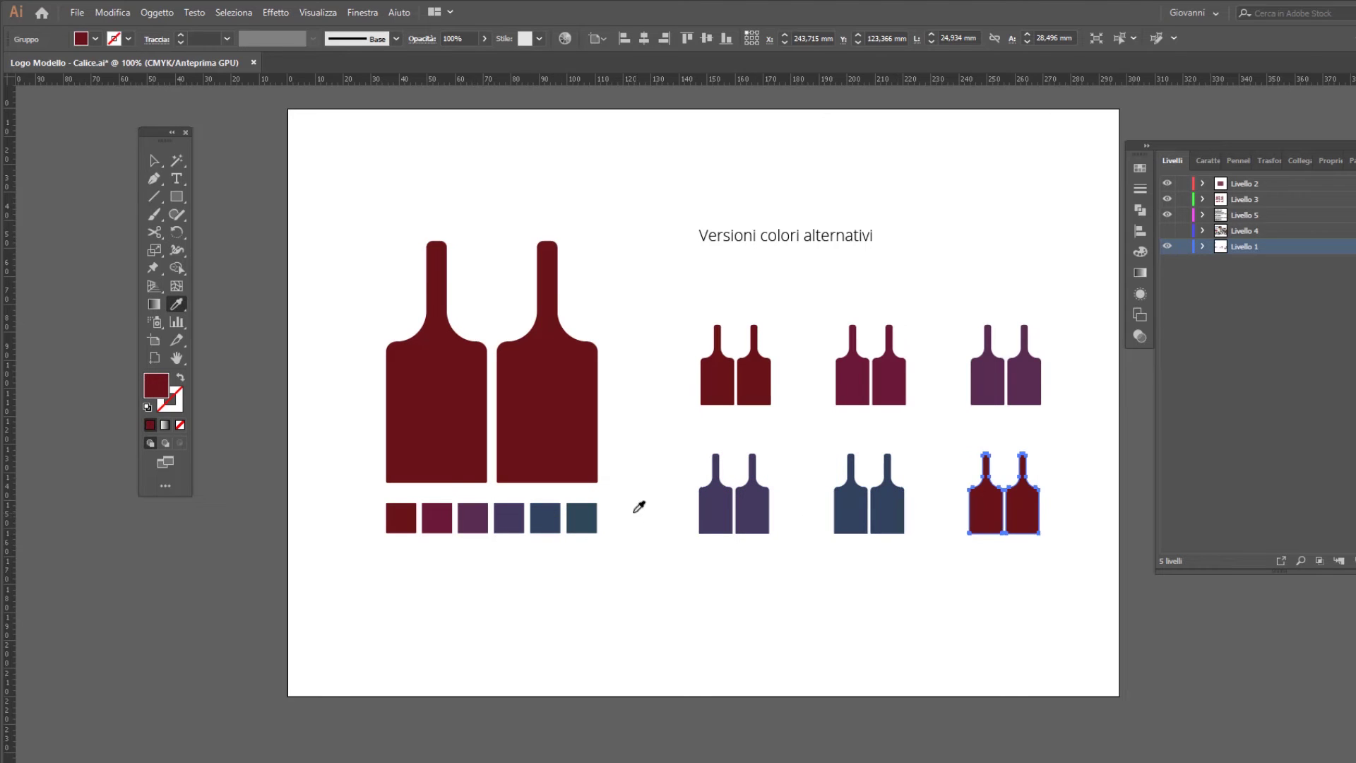
pyautogui.click(581, 517)
pyautogui.press('v')
pyautogui.click(868, 271)
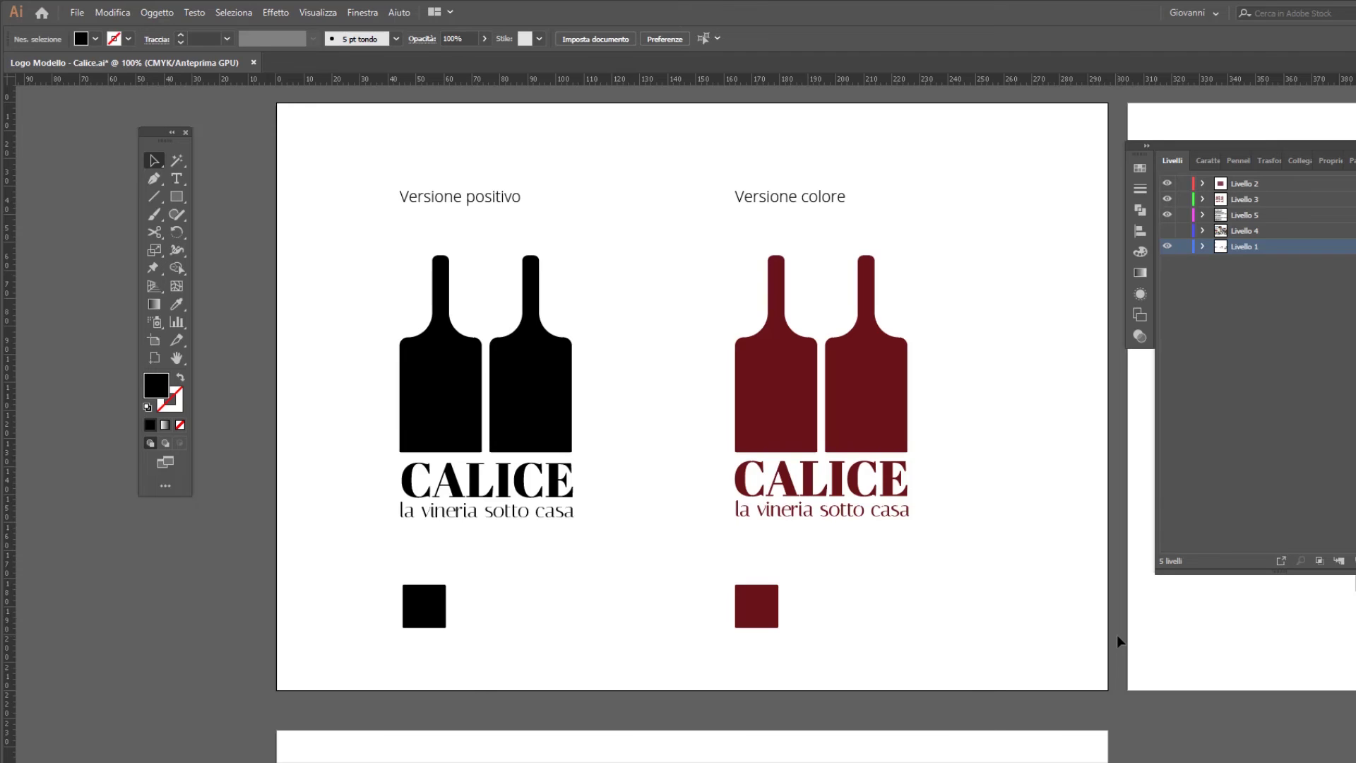
# Step: Check the bottles, tagline and CALICE text of the black positive logo and show the guides around them
pyautogui.scroll(2, 387, 375)
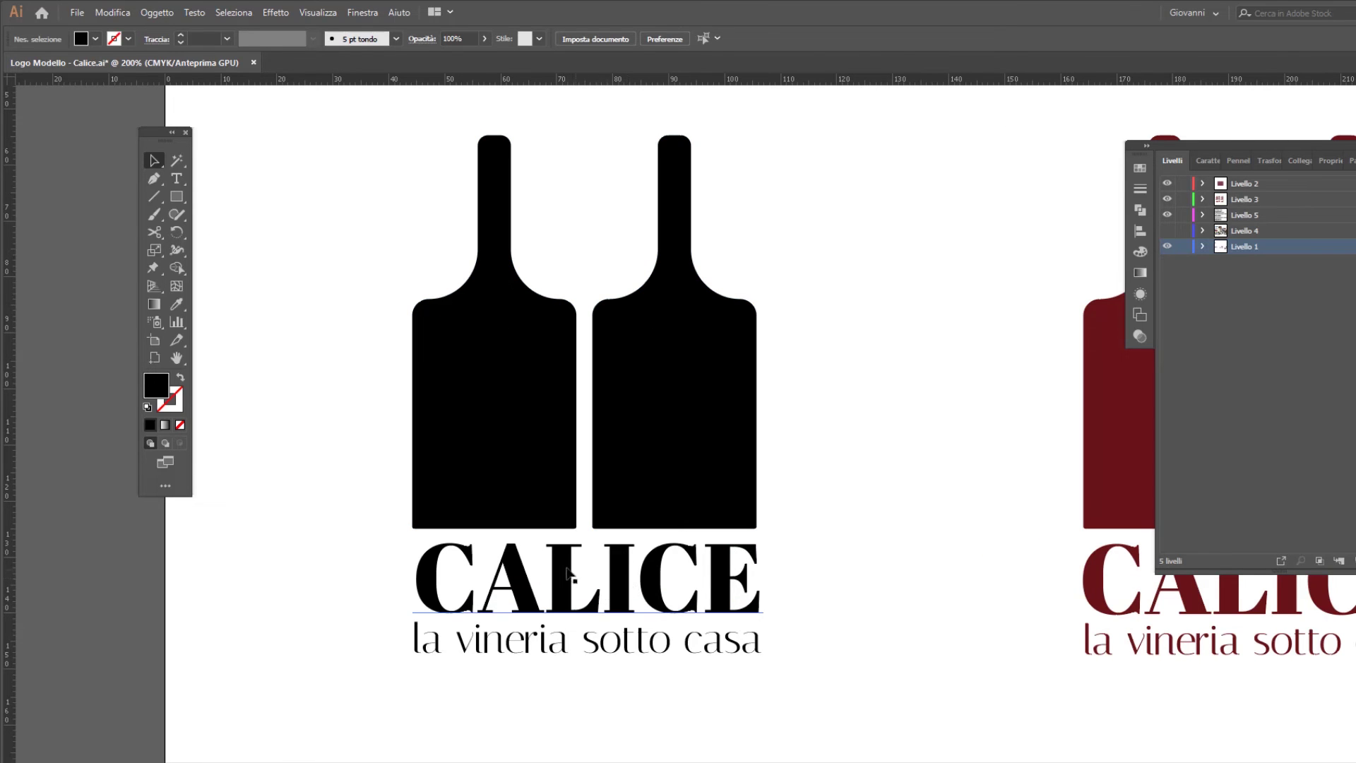
pyautogui.scroll(1, 565, 570)
pyautogui.click(614, 403)
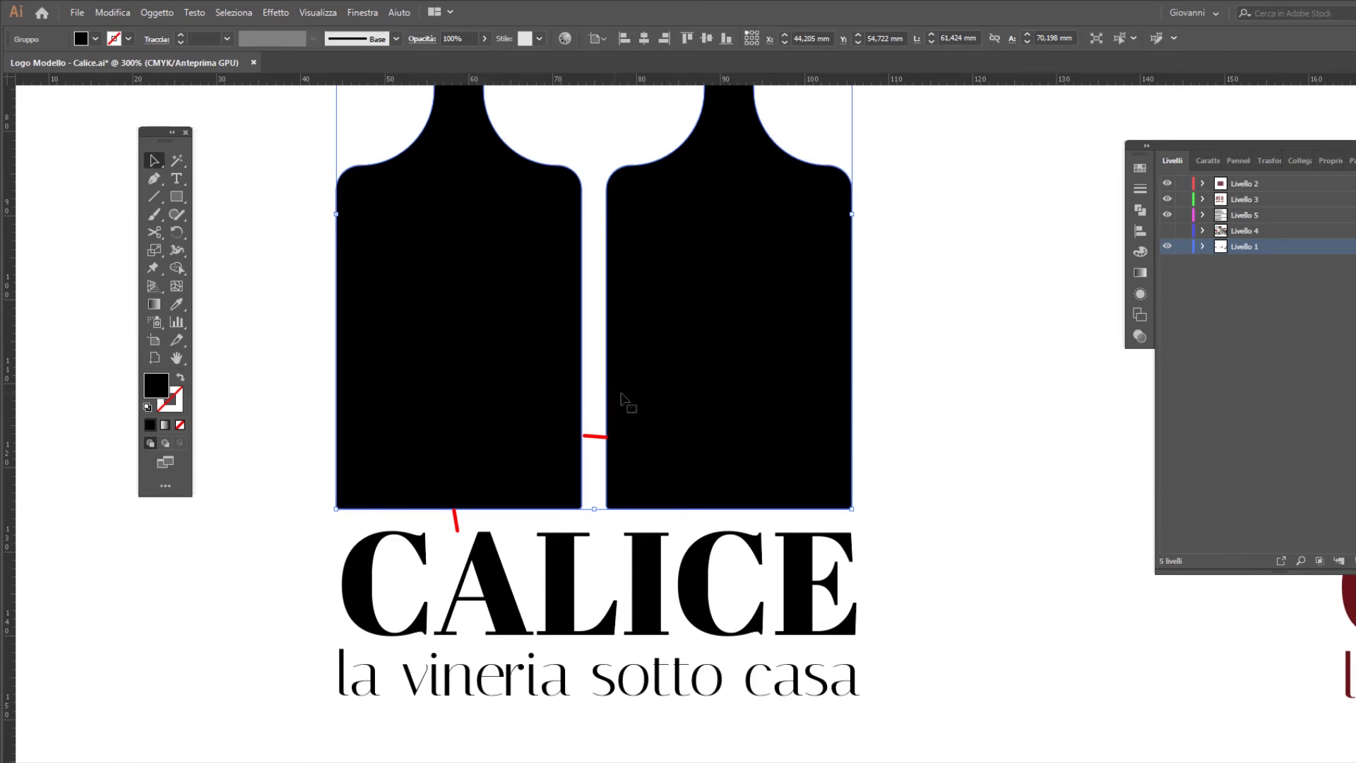
pyautogui.scroll(-1, 629, 515)
pyautogui.click(635, 628)
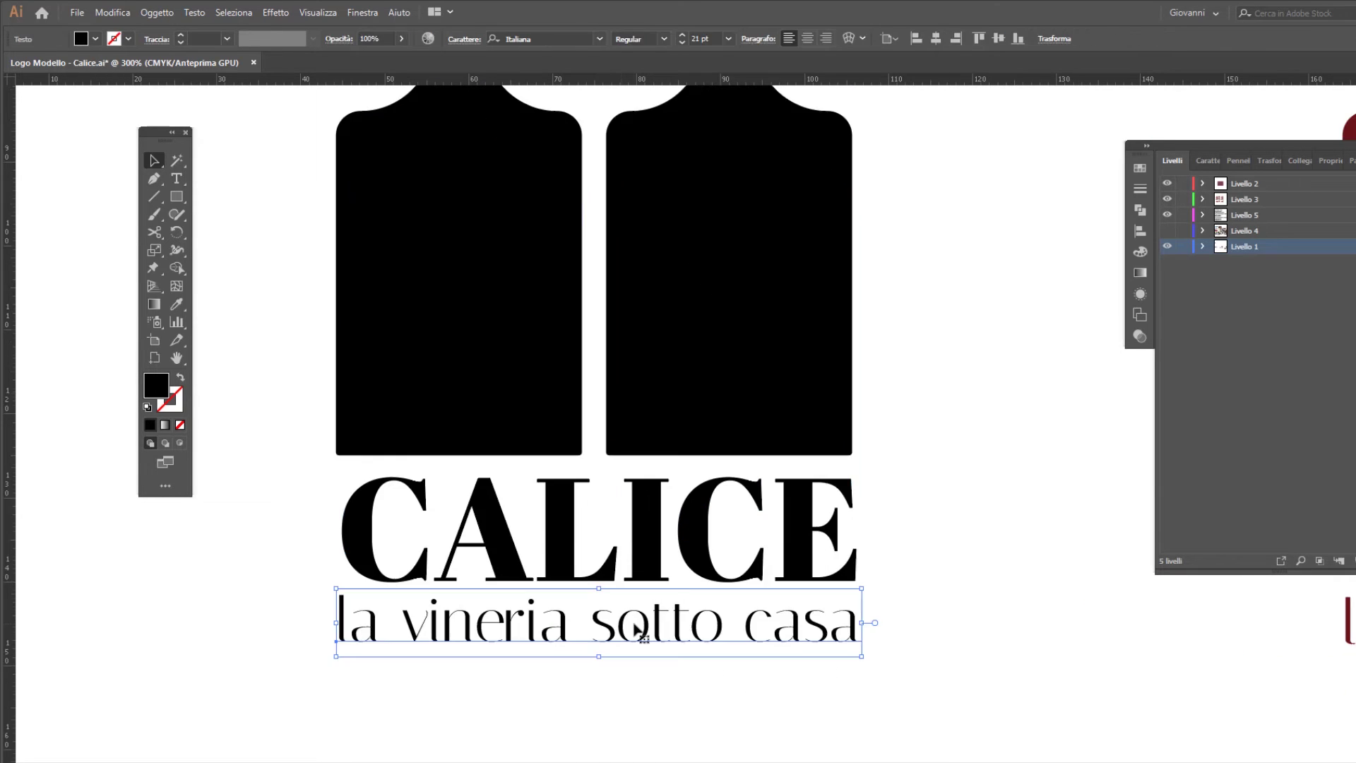
pyautogui.click(658, 515)
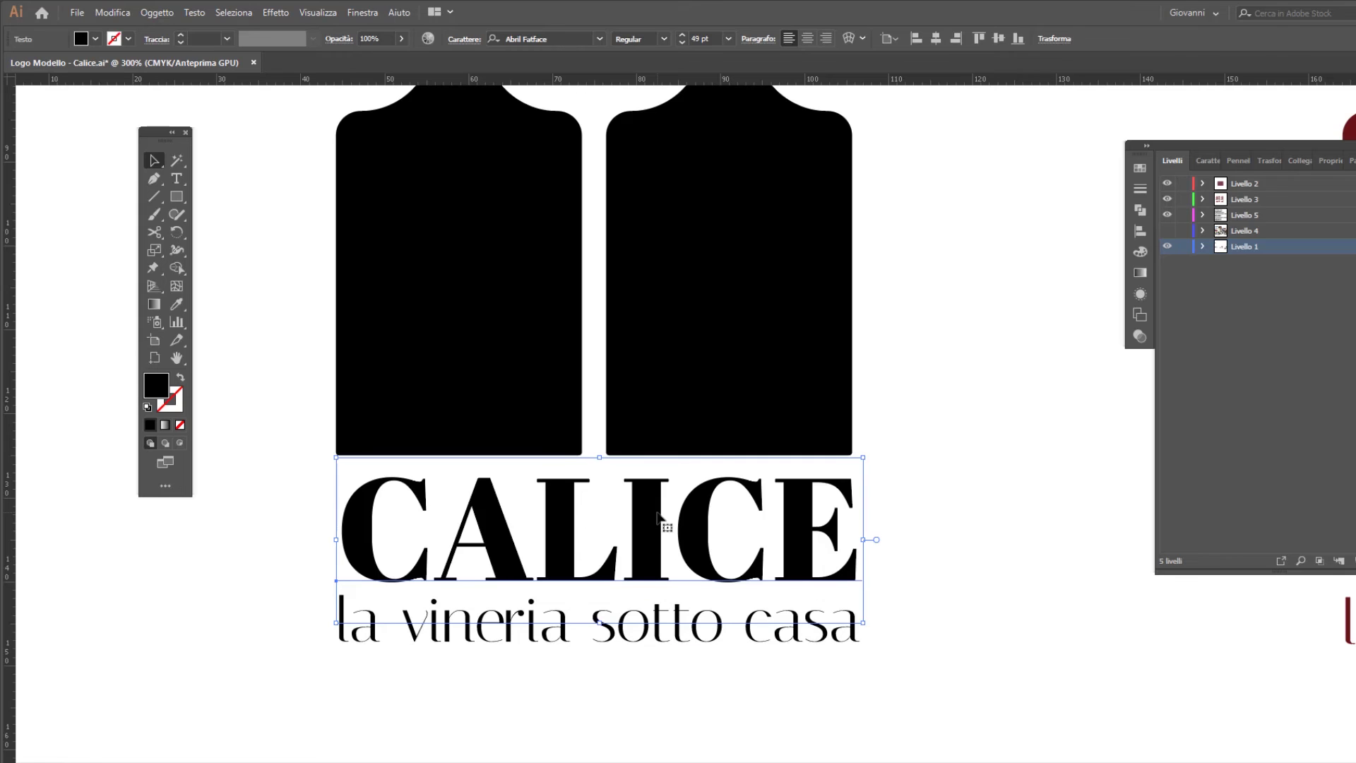
pyautogui.click(294, 396)
pyautogui.rightClick(288, 371)
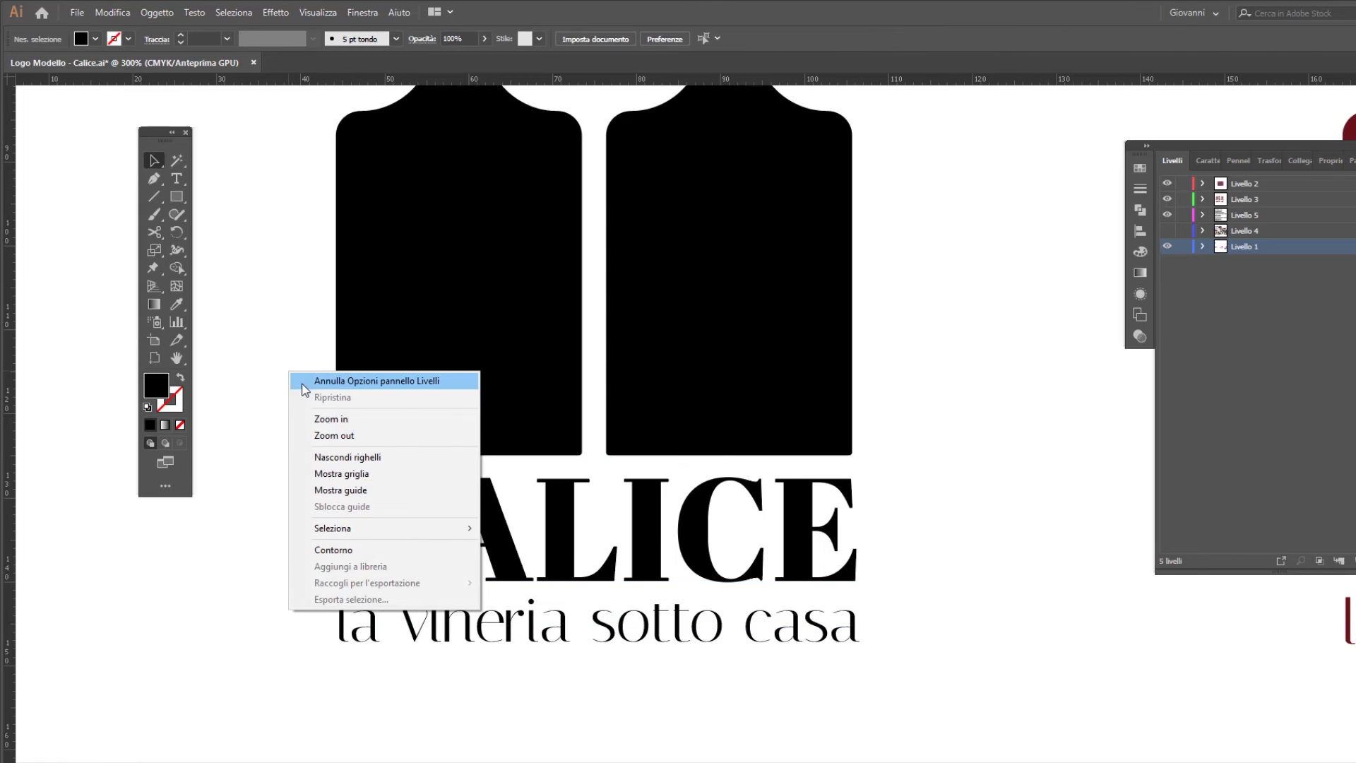
pyautogui.click(344, 494)
# Step: Nudge the CALICE text and the "la vineria sotto casa" tagline left to line up with the bottles' left guide
pyautogui.click(357, 538)
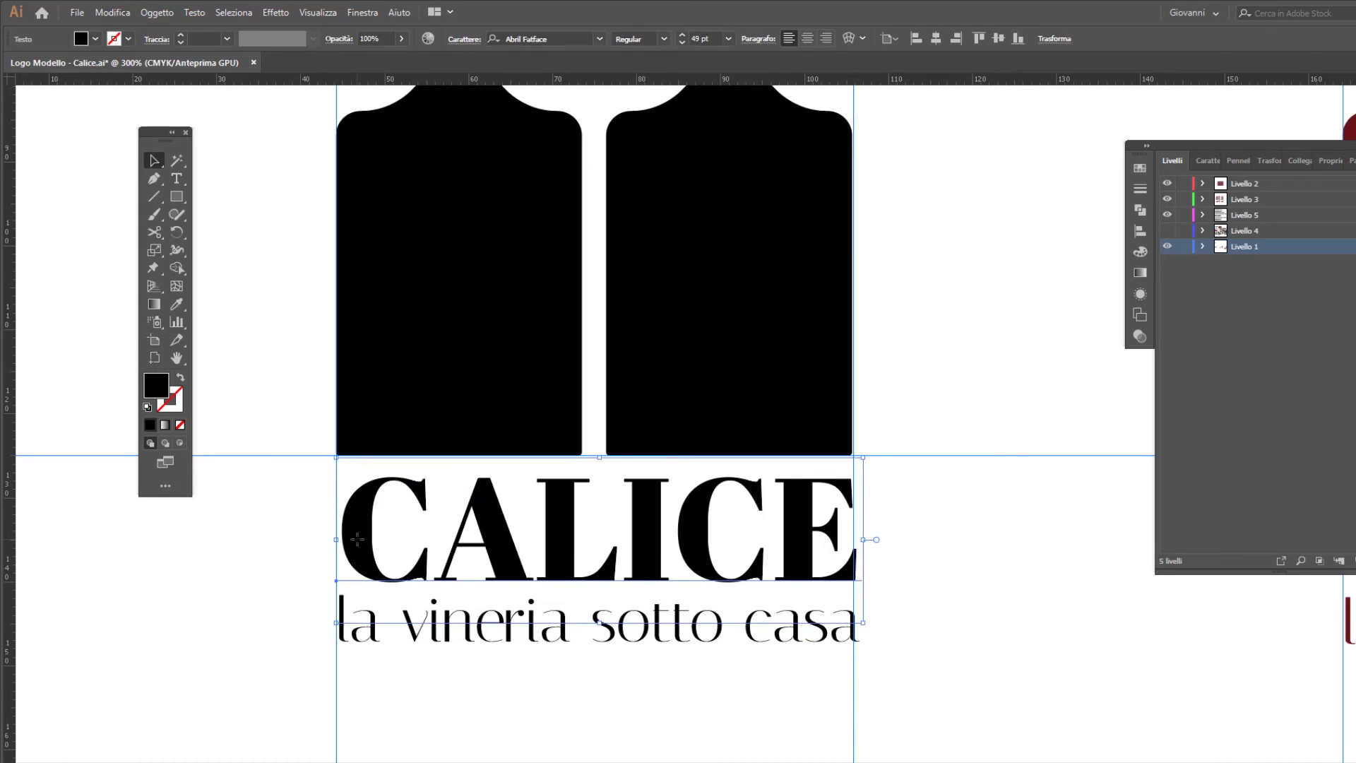
pyautogui.press('Left')
pyautogui.press('Left')
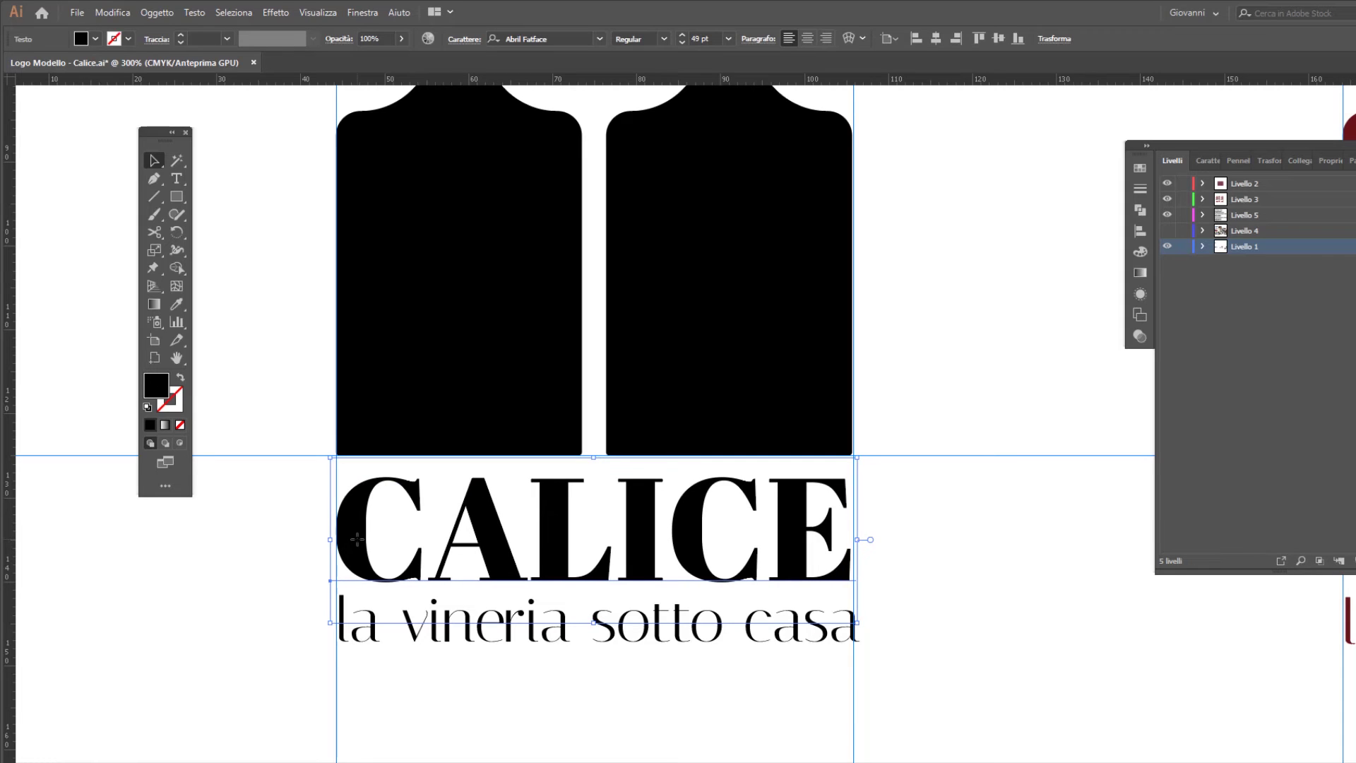
pyautogui.click(433, 634)
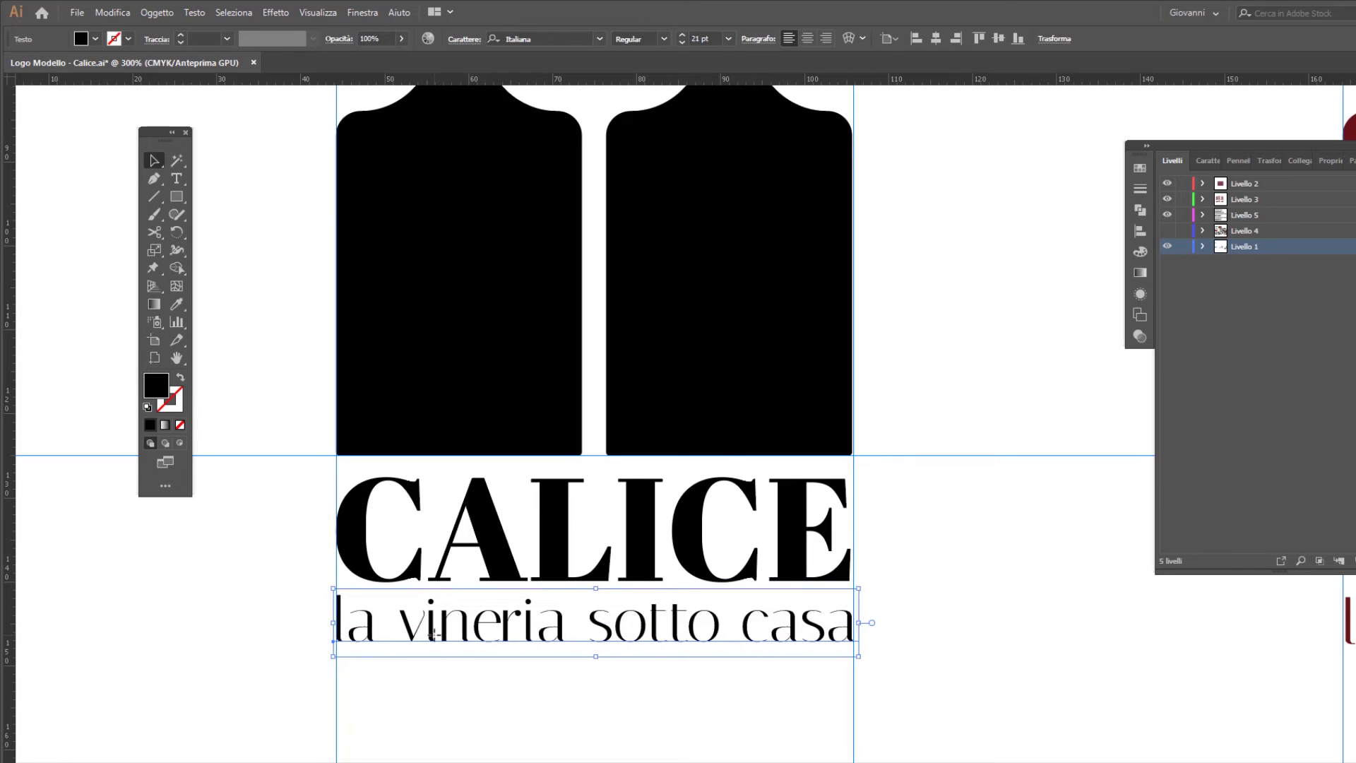
# Step: Select the black logo's CALICE and tagline texts together and locate their entries inside layer Livello 1
pyautogui.hotkey('ctrl', '-')
pyautogui.hotkey('ctrl', '-')
pyautogui.scroll(2, 1187, 614)
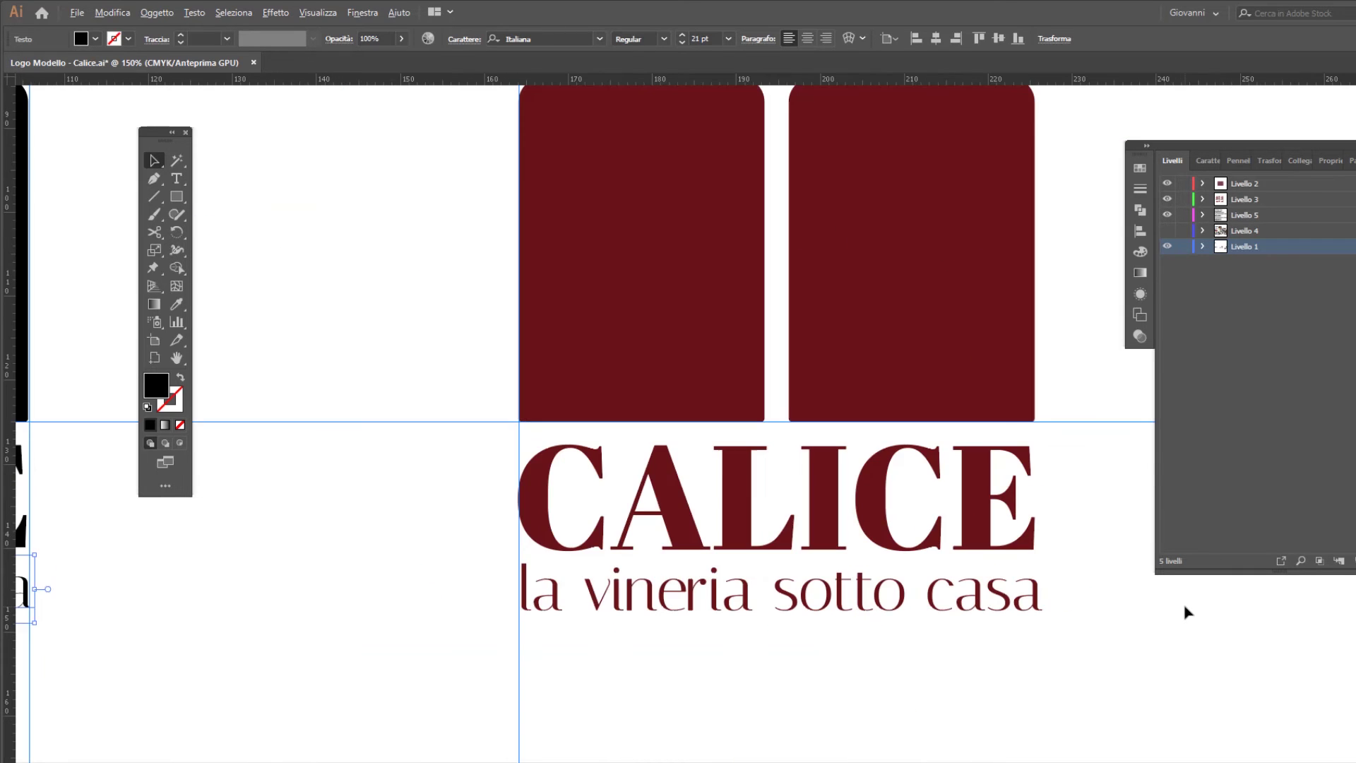
pyautogui.scroll(-2, 1232, 648)
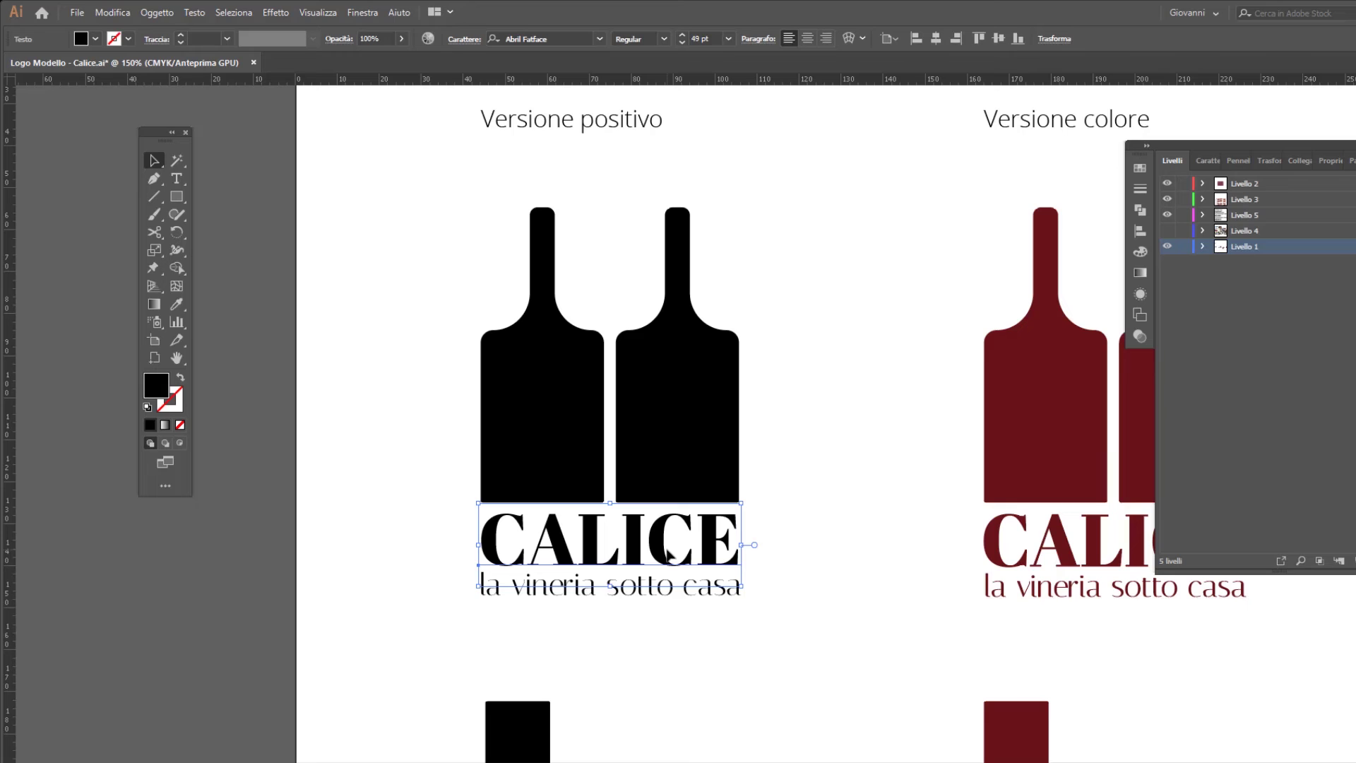
pyautogui.keyDown('shift'); pyautogui.click(671, 593); pyautogui.keyUp('shift')
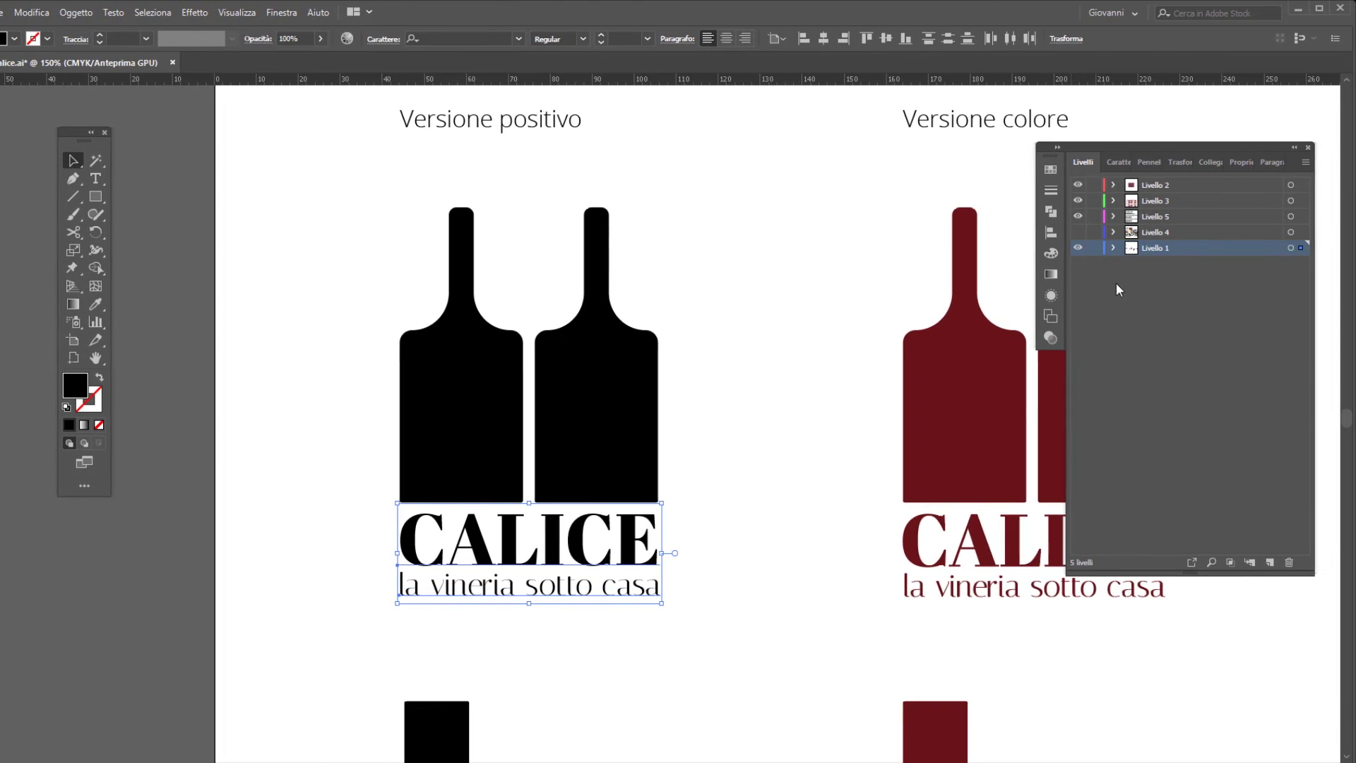
pyautogui.moveTo(1128, 154); pyautogui.dragTo(1030, 148)
pyautogui.click(1017, 242)
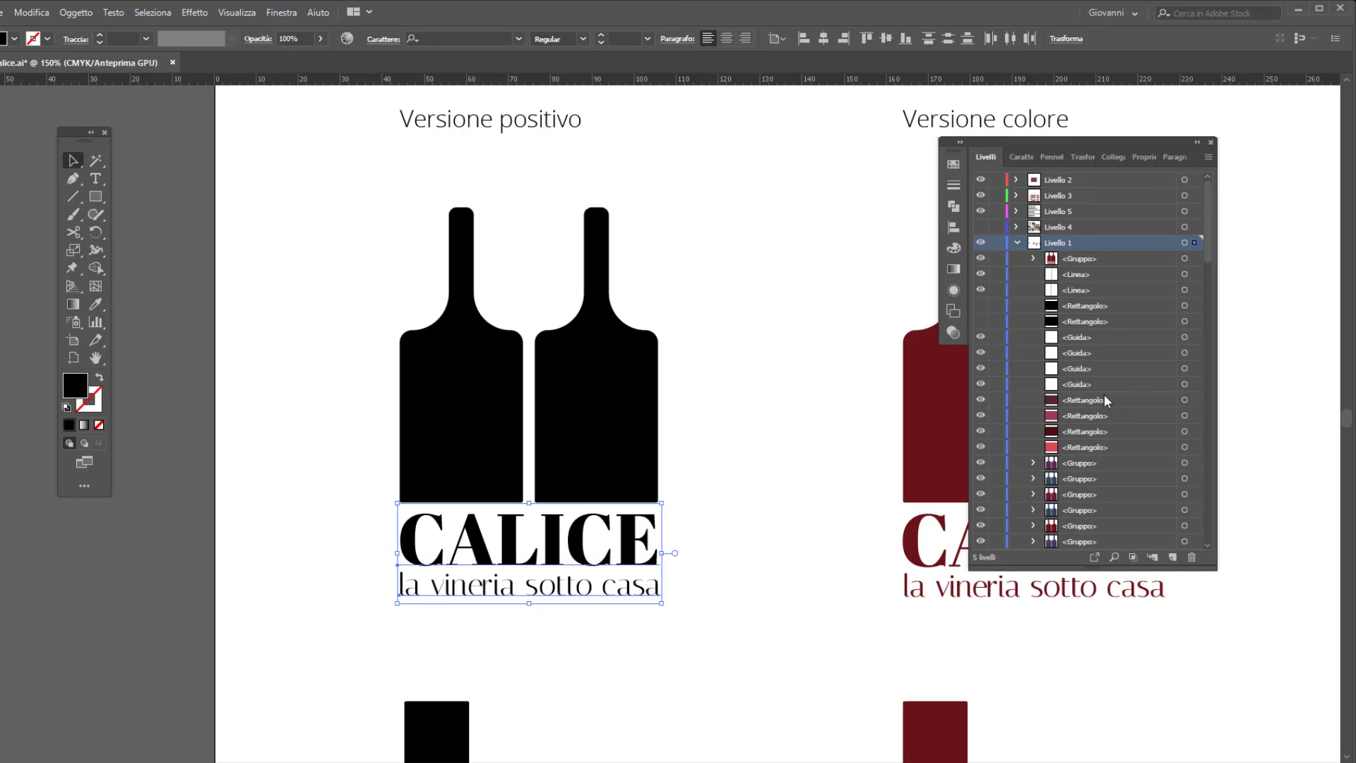
pyautogui.moveTo(1215, 239); pyautogui.dragTo(1209, 529)
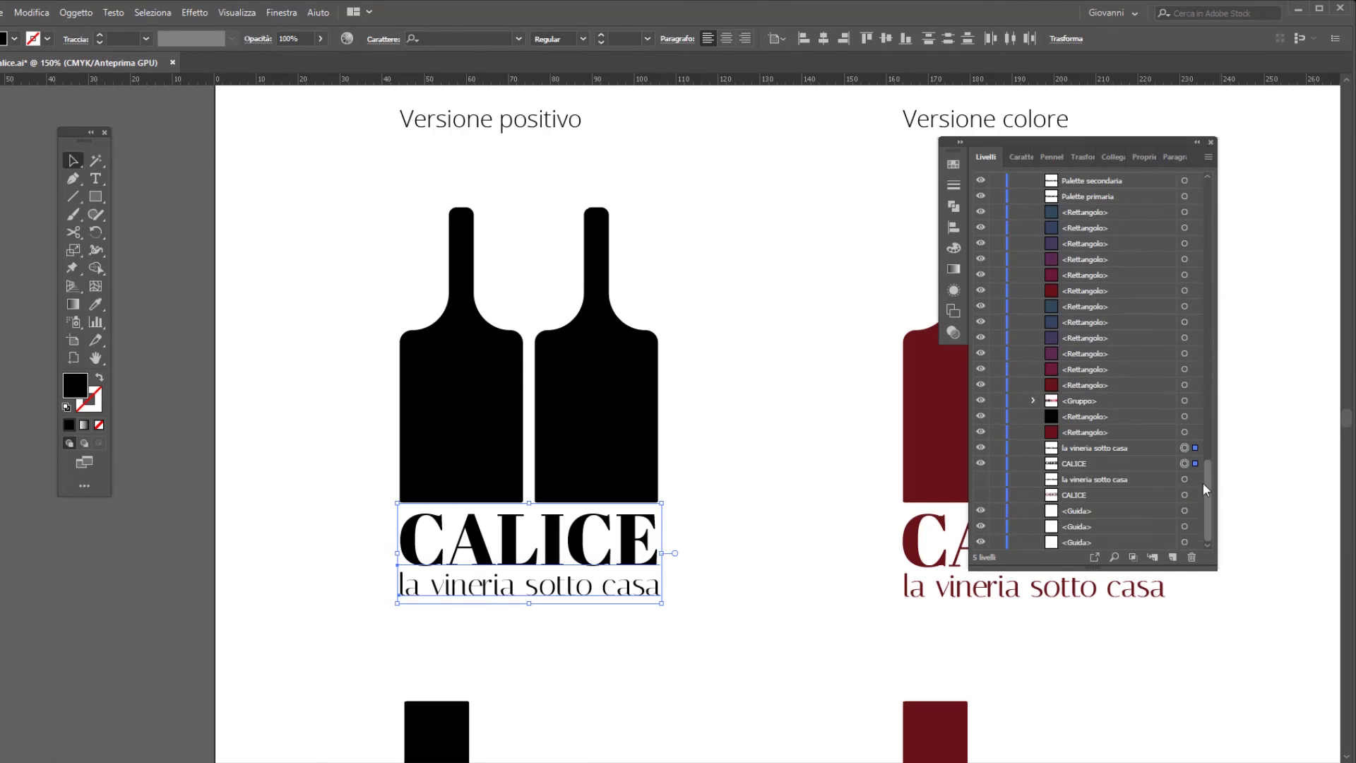
# Step: Duplicate the black CALICE and "la vineria sotto casa" text objects within Livello 1 and hide the duplicates
pyautogui.click(1135, 453)
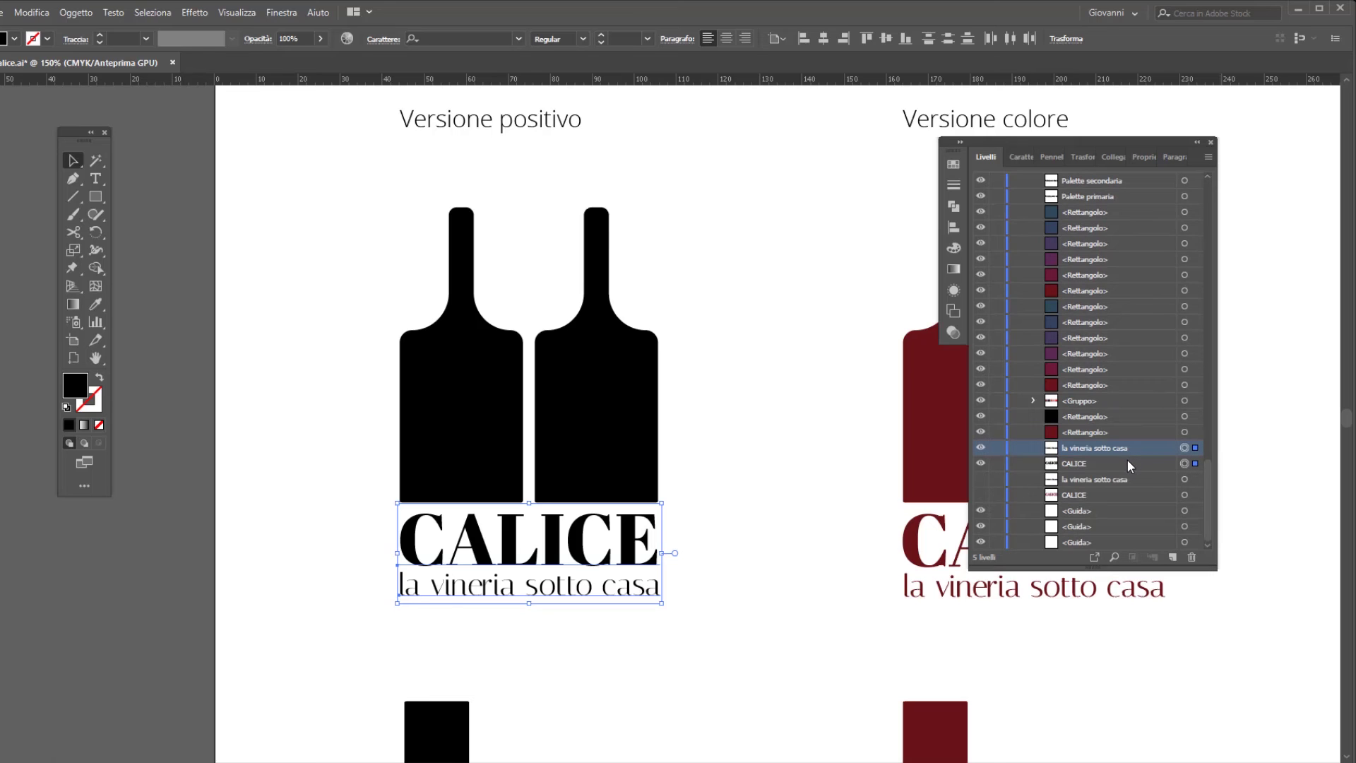
pyautogui.keyDown('shift'); pyautogui.click(1126, 460); pyautogui.keyUp('shift')
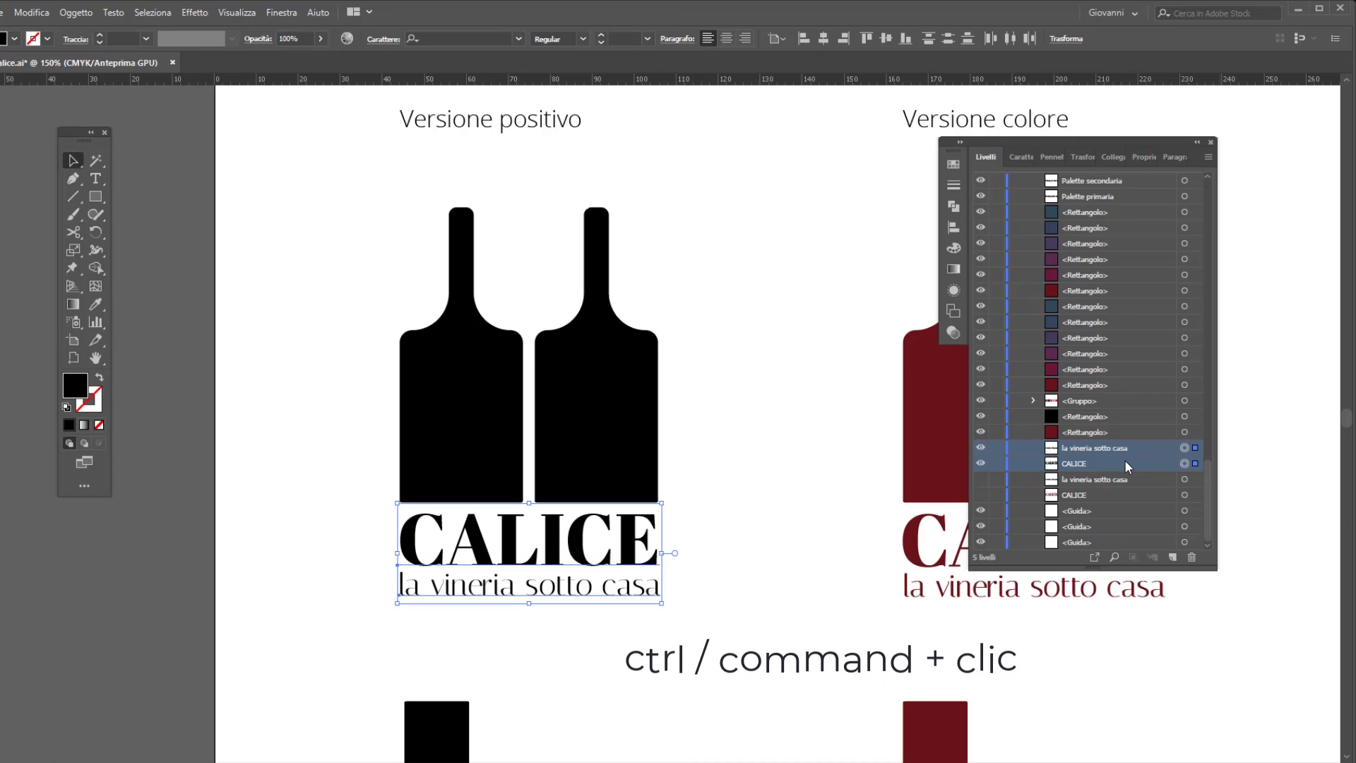
pyautogui.moveTo(1124, 460); pyautogui.dragTo(1173, 557)
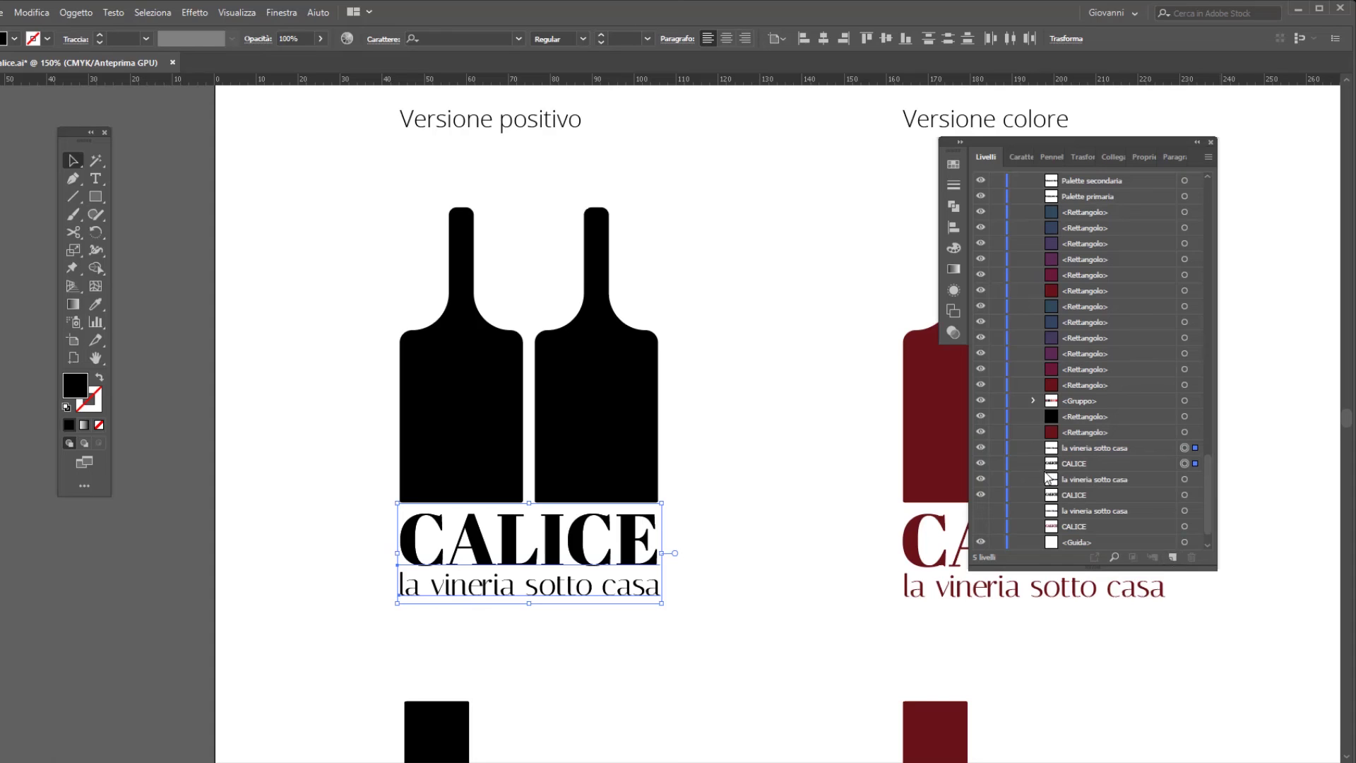
pyautogui.moveTo(980, 479); pyautogui.dragTo(980, 494)
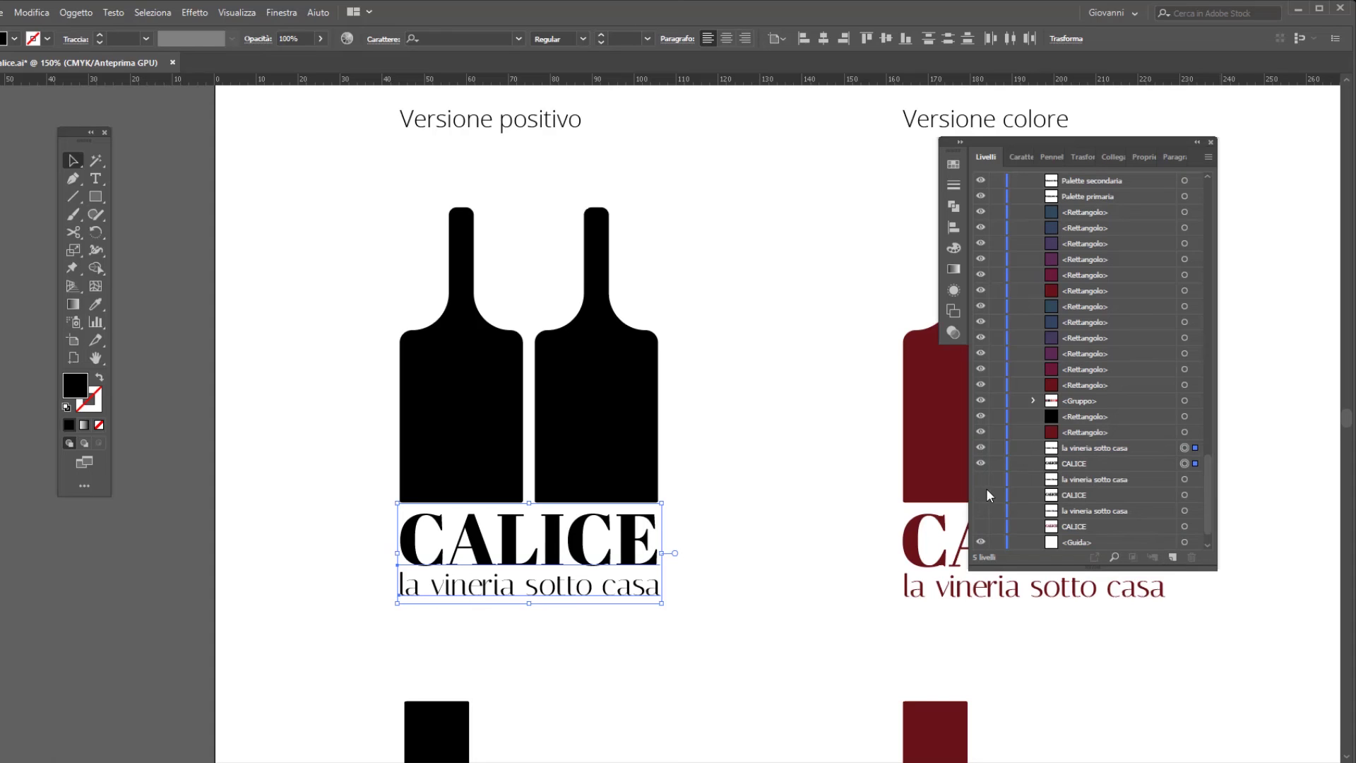
# Step: Expand the visible black CALICE and tagline texts into vector shapes with the Oggetto and Riempimento options
pyautogui.click(1077, 448)
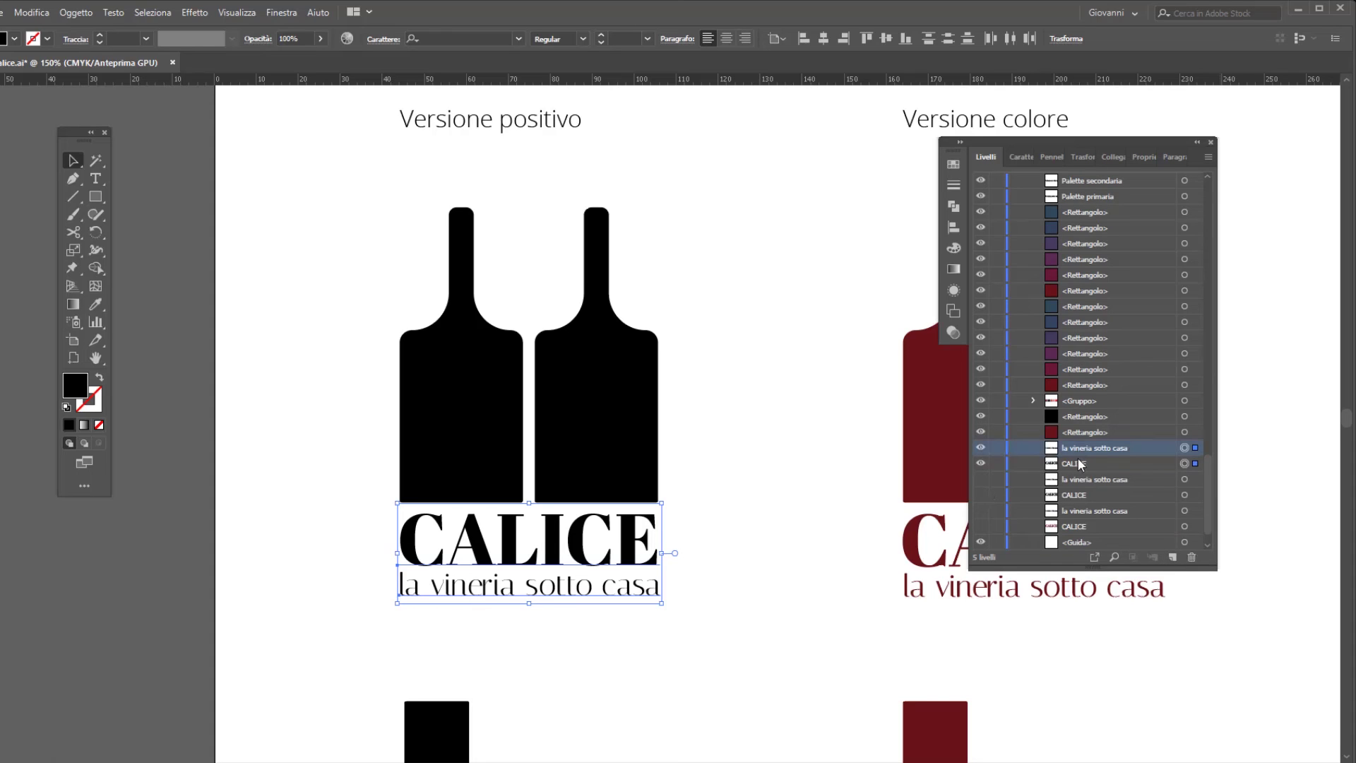
pyautogui.keyDown('shift'); pyautogui.click(1077, 463); pyautogui.keyUp('shift')
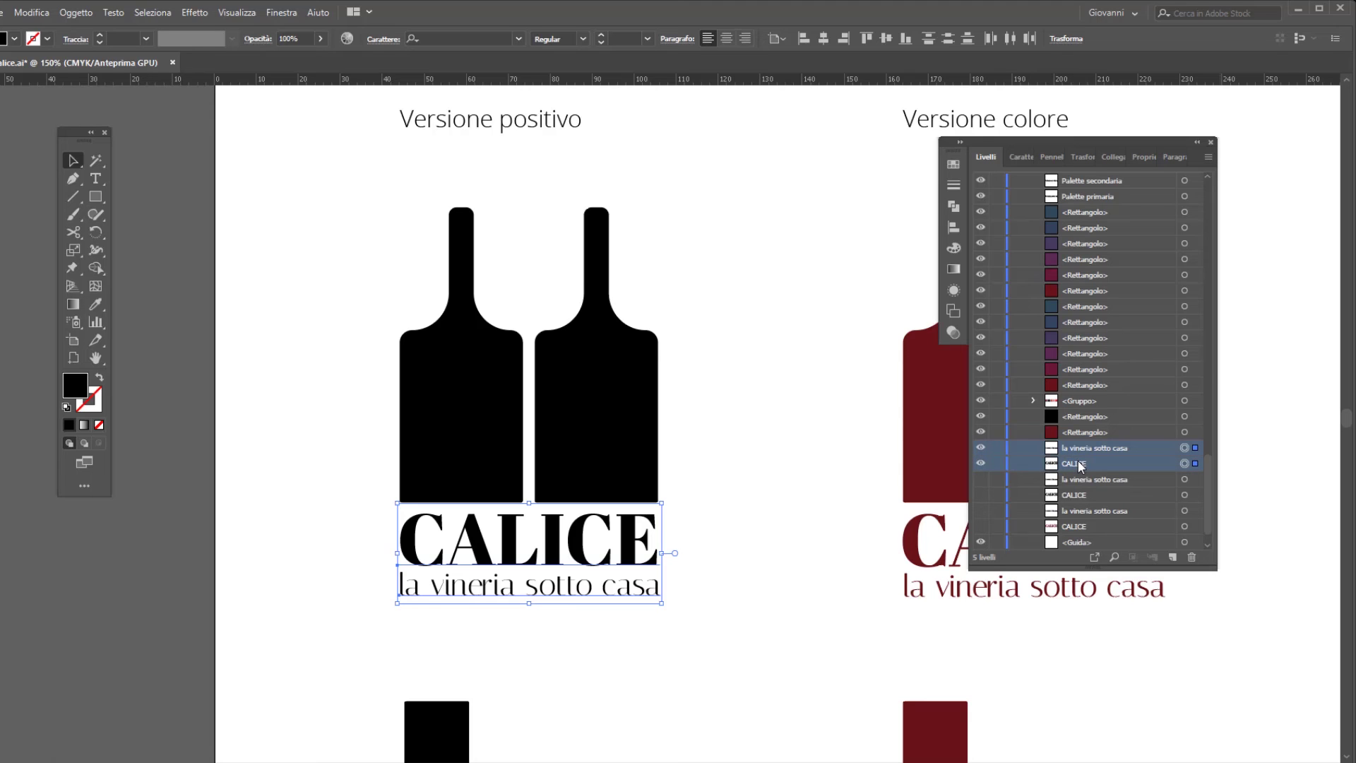
pyautogui.click(76, 12)
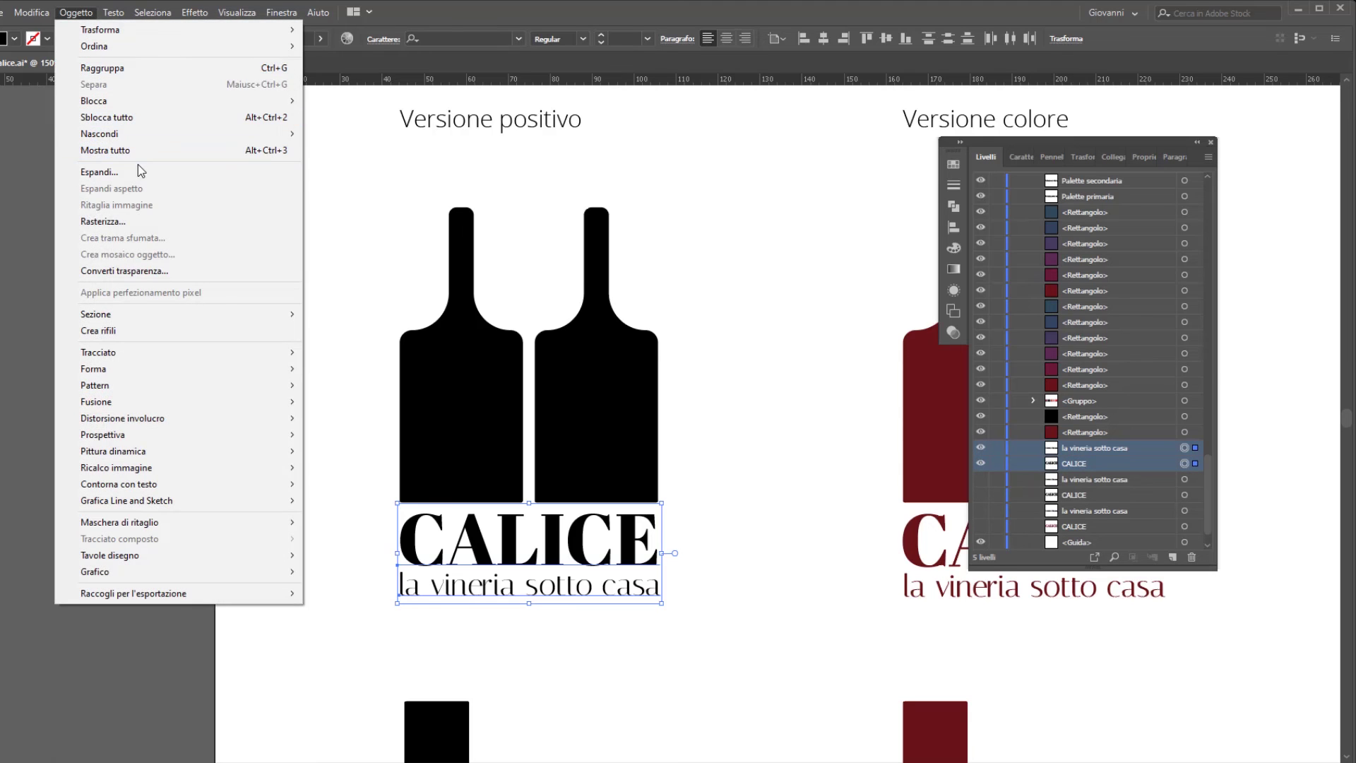
pyautogui.click(99, 172)
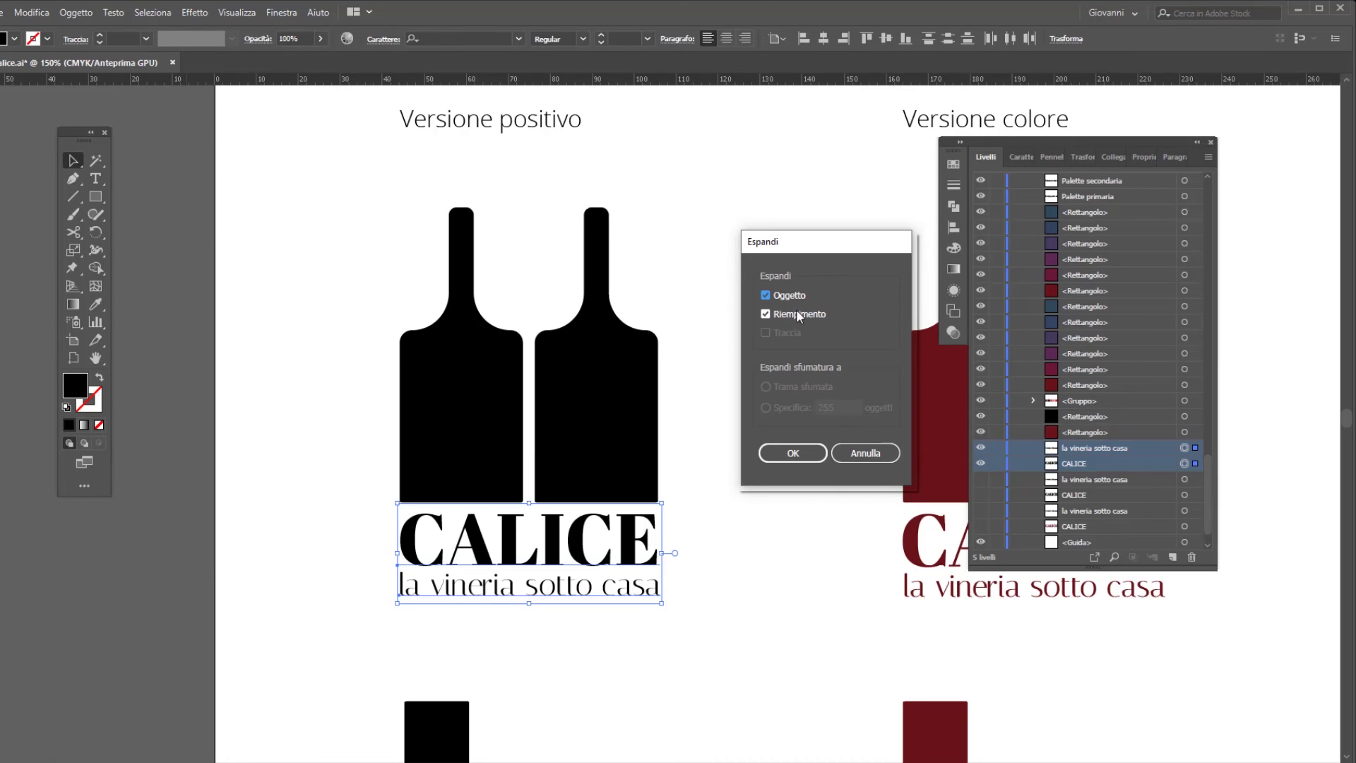
pyautogui.click(793, 453)
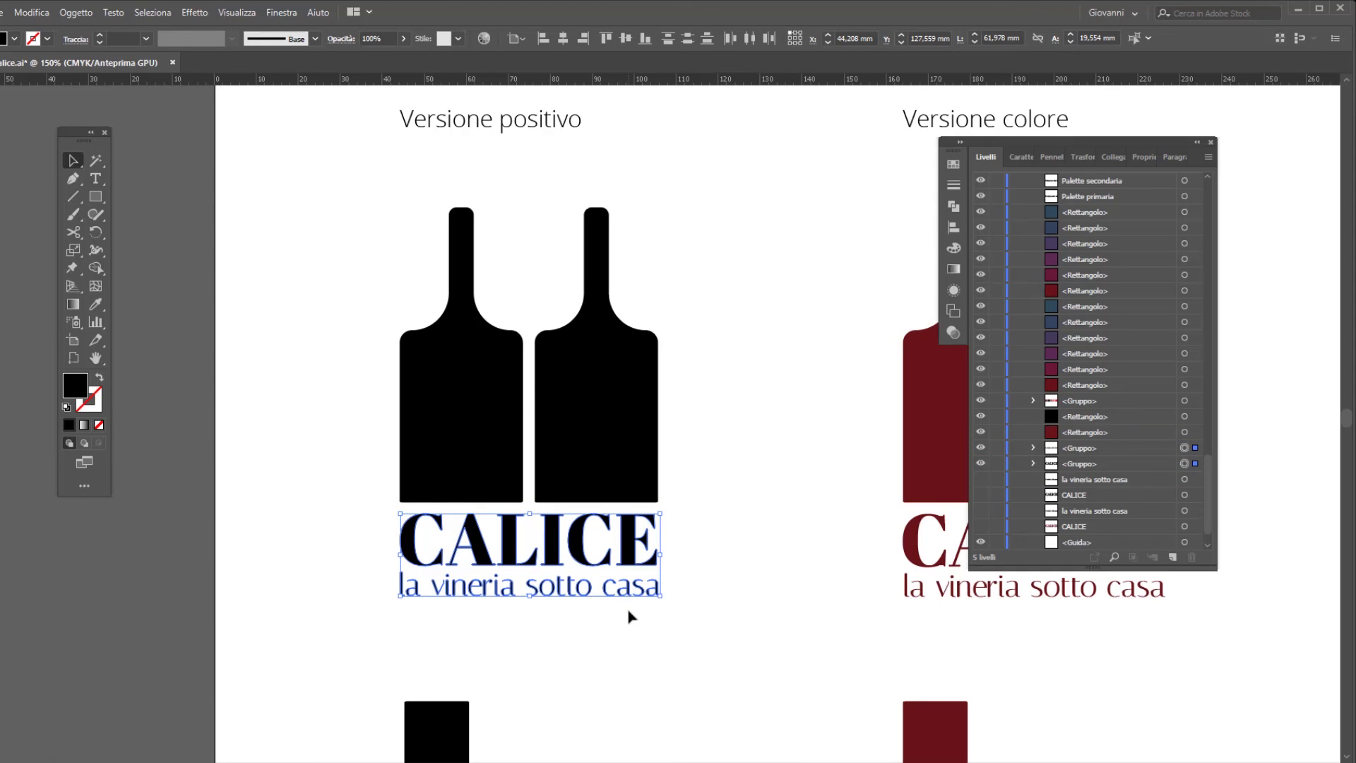
pyautogui.press('a')
pyautogui.scroll(2, 552, 623)
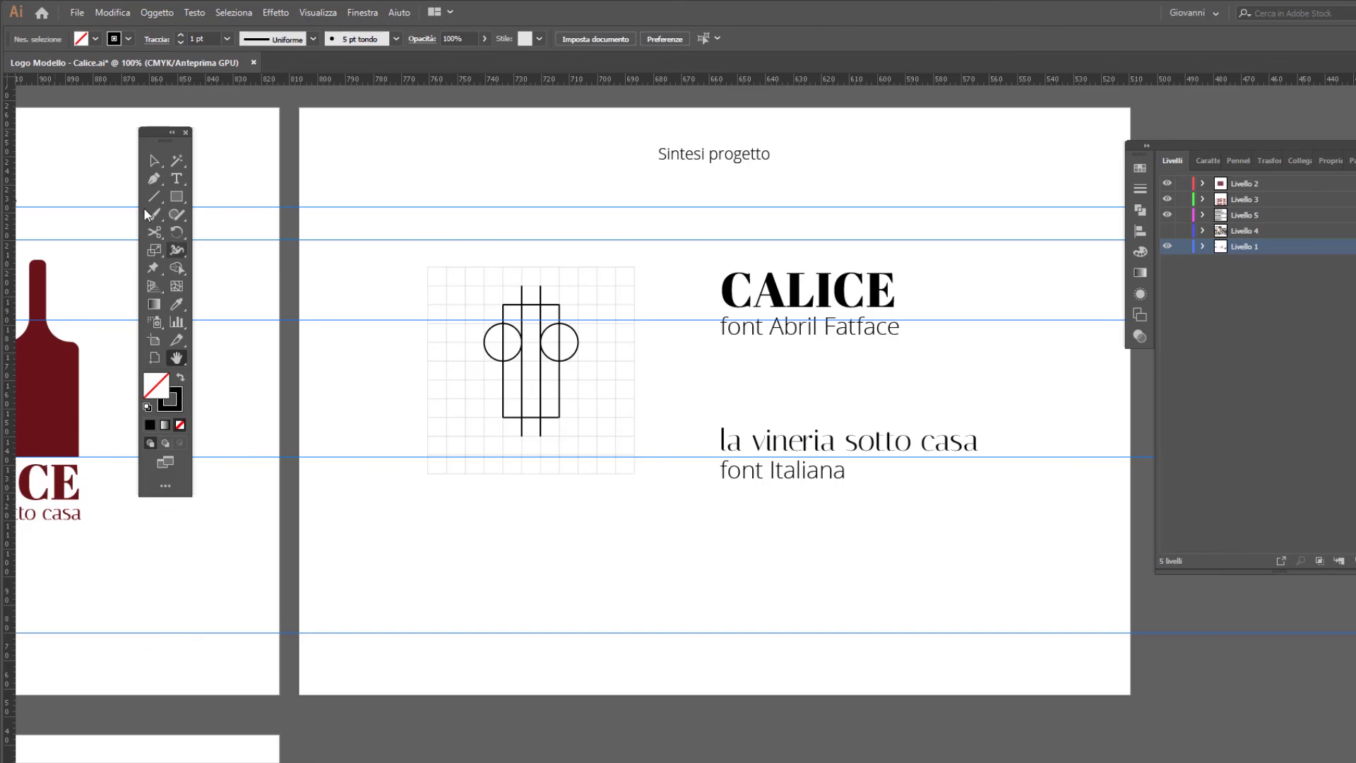
# Step: Hide the guides crossing the "Sintesi progetto" artboard
pyautogui.click(152, 161)
pyautogui.rightClick(407, 156)
pyautogui.click(508, 280)
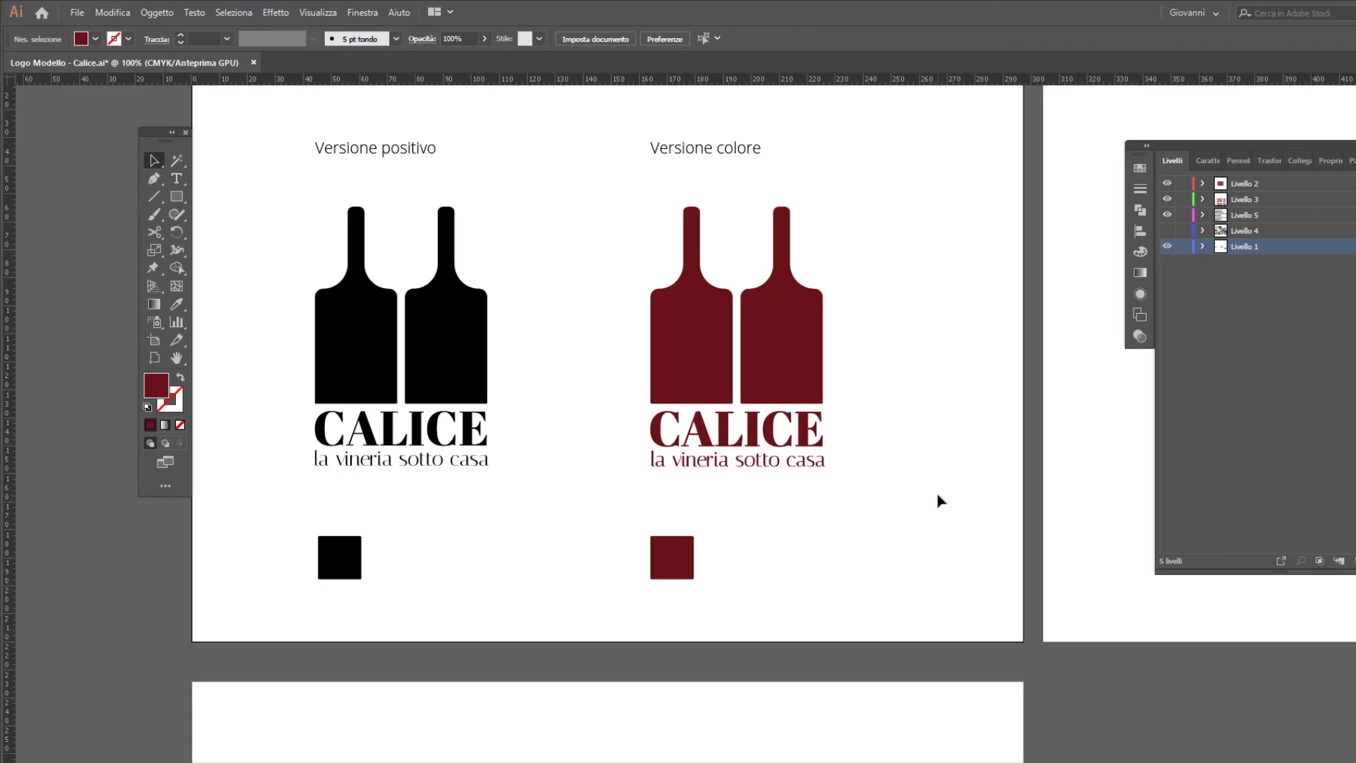
# Step: Group the wine-red bottles and lettering of the "Versione colore" logo and paste a copy onto a blank artboard
pyautogui.click(675, 327)
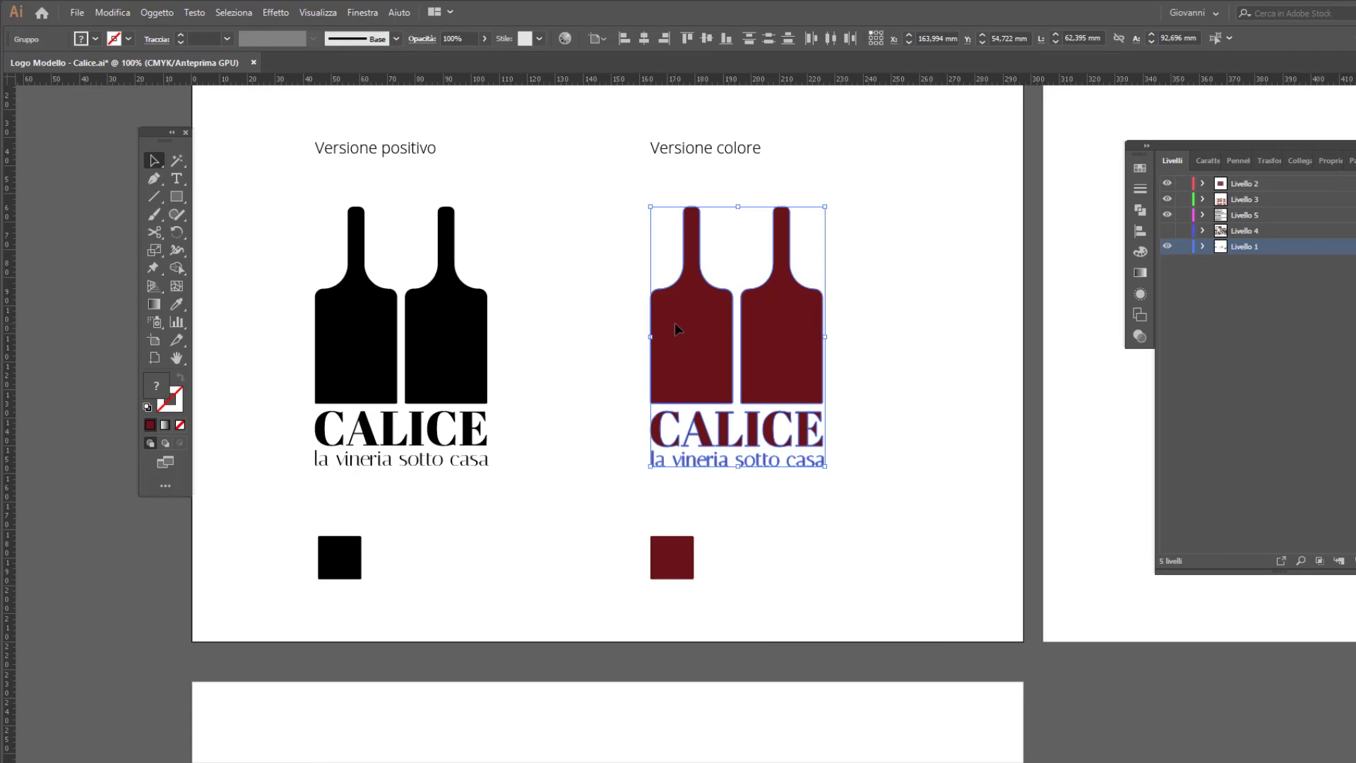
pyautogui.rightClick(675, 329)
pyautogui.click(710, 415)
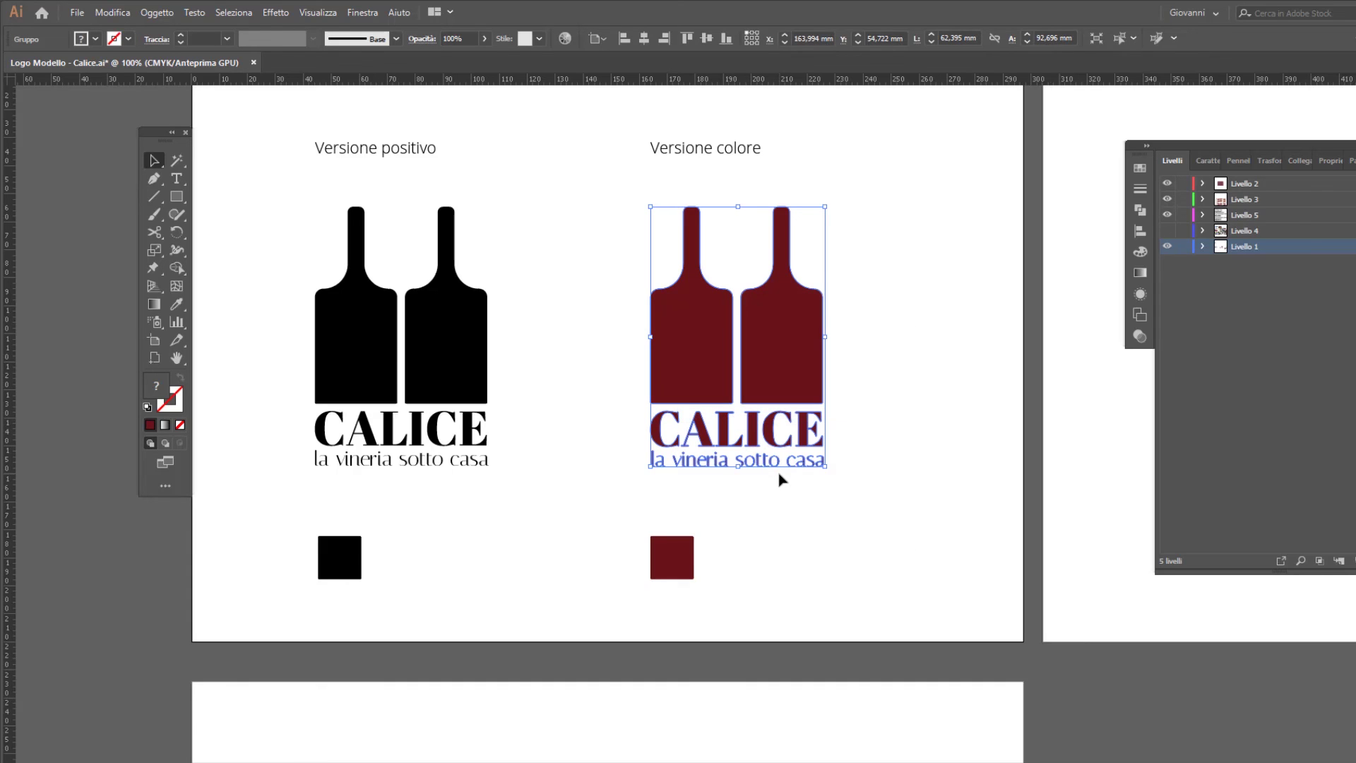
pyautogui.hotkey('ctrl', 'c')
pyautogui.press('alt')
pyautogui.hotkey('ctrl', 'v')
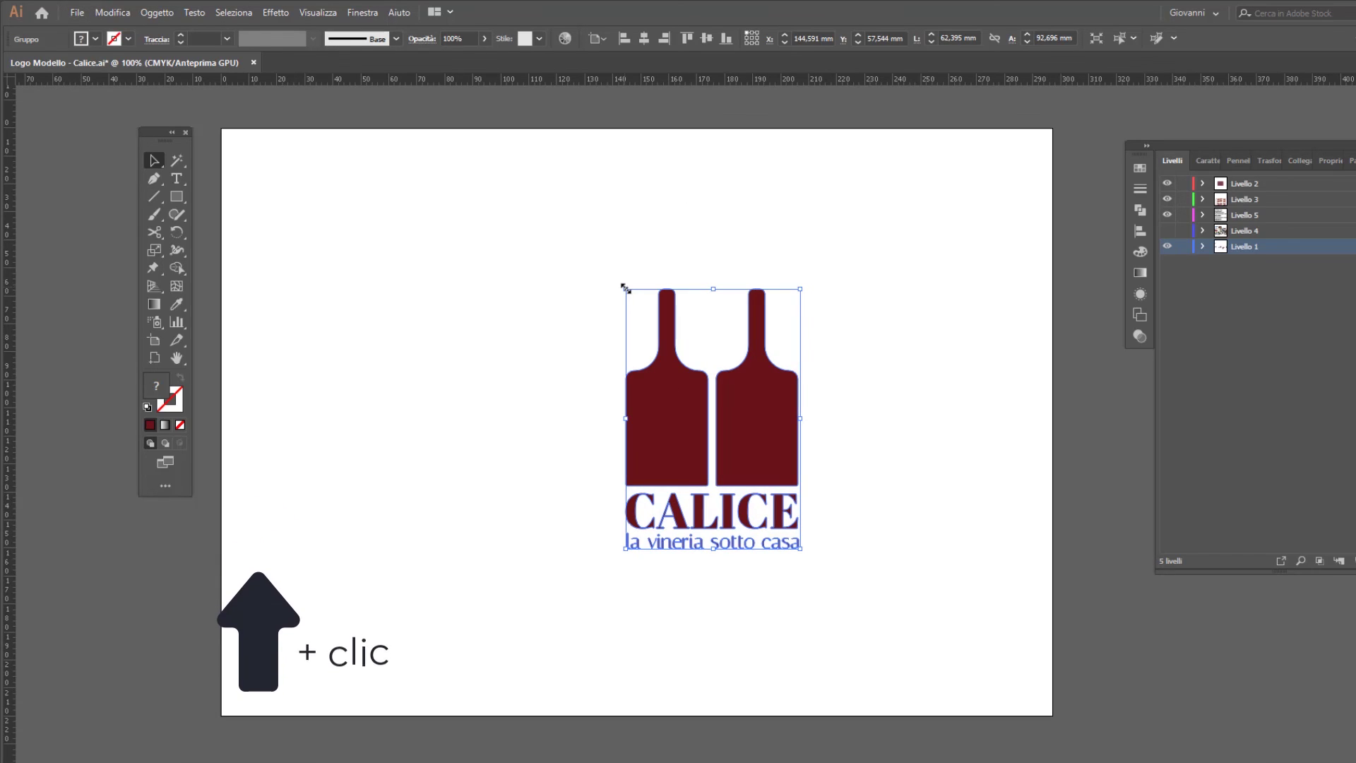
# Step: Scale the pasted logo proportionally to about 129 × 192 mm and move it towards the artboard's centre
pyautogui.moveTo(625, 288); pyautogui.dragTo(502, 144)
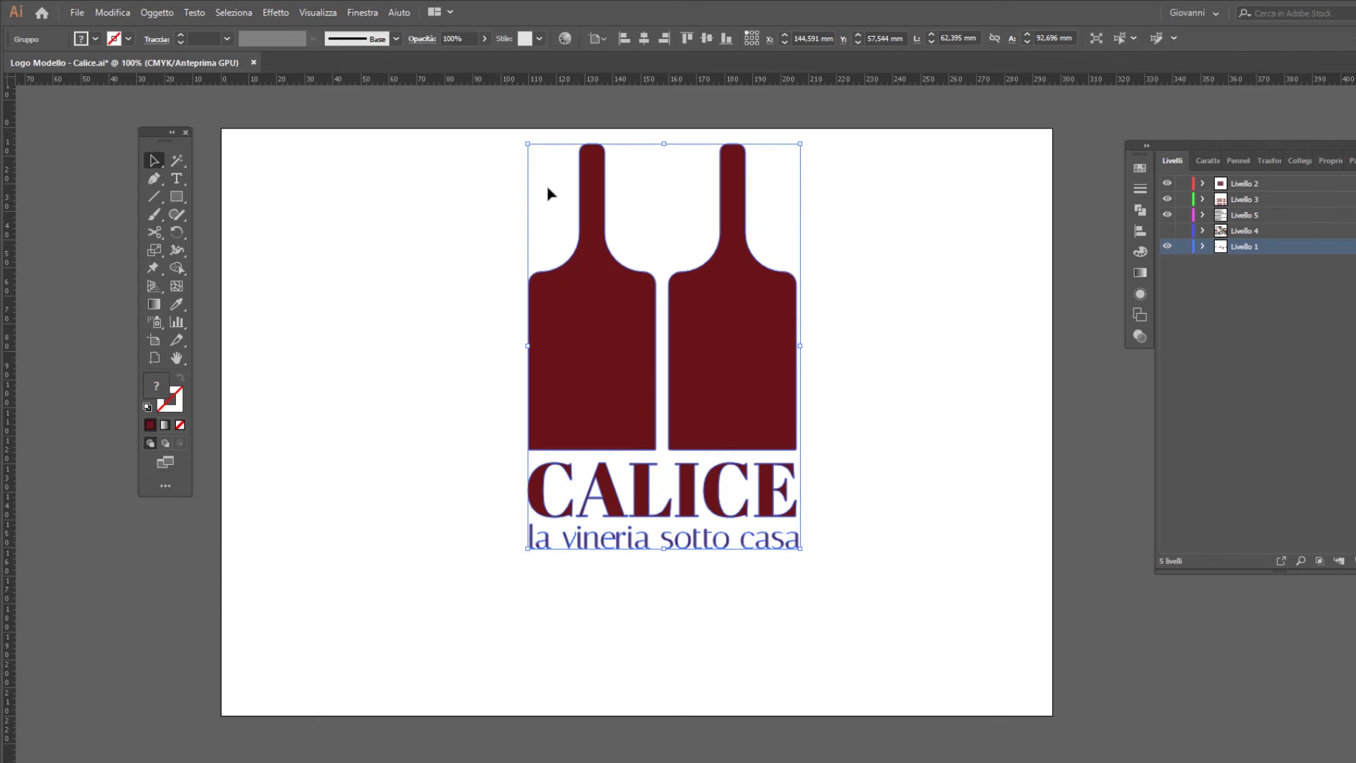
pyautogui.moveTo(800, 549); pyautogui.dragTo(926, 684)
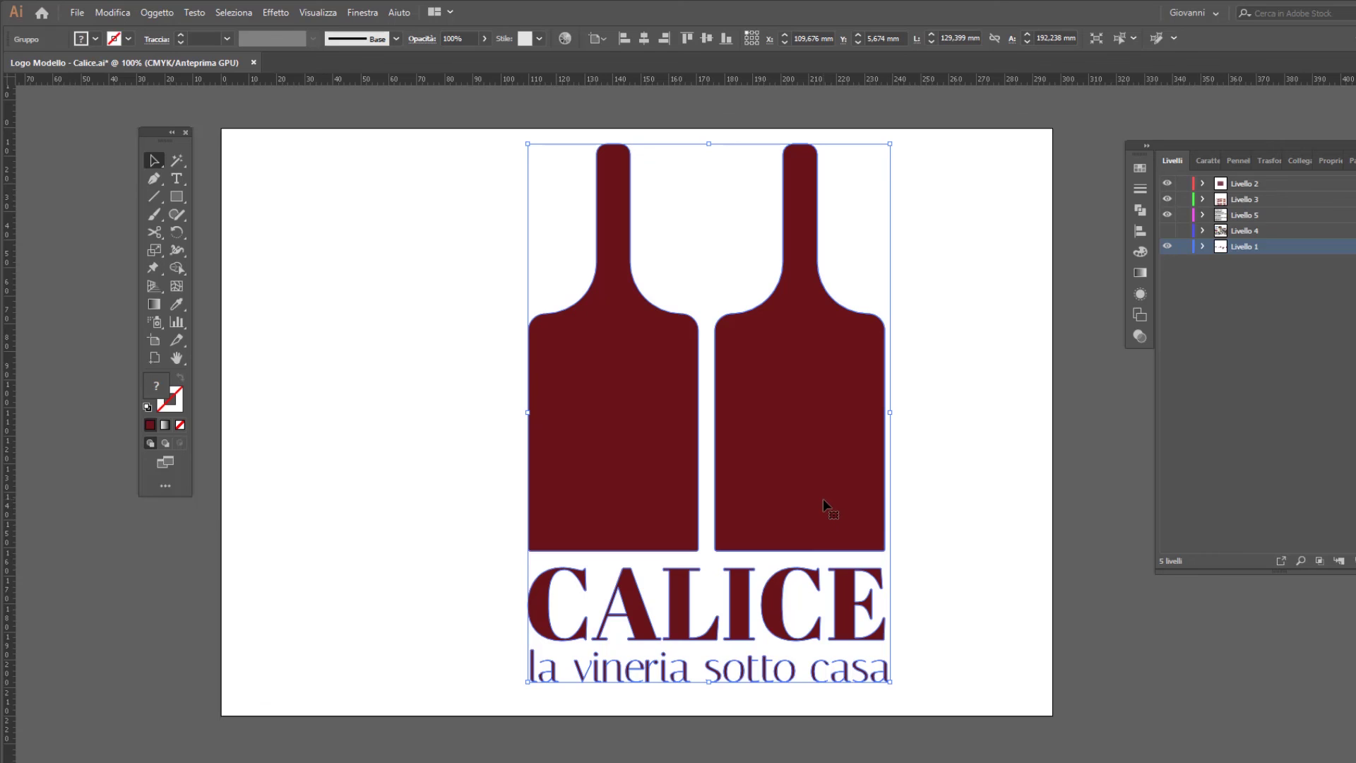
pyautogui.moveTo(823, 499); pyautogui.dragTo(764, 491)
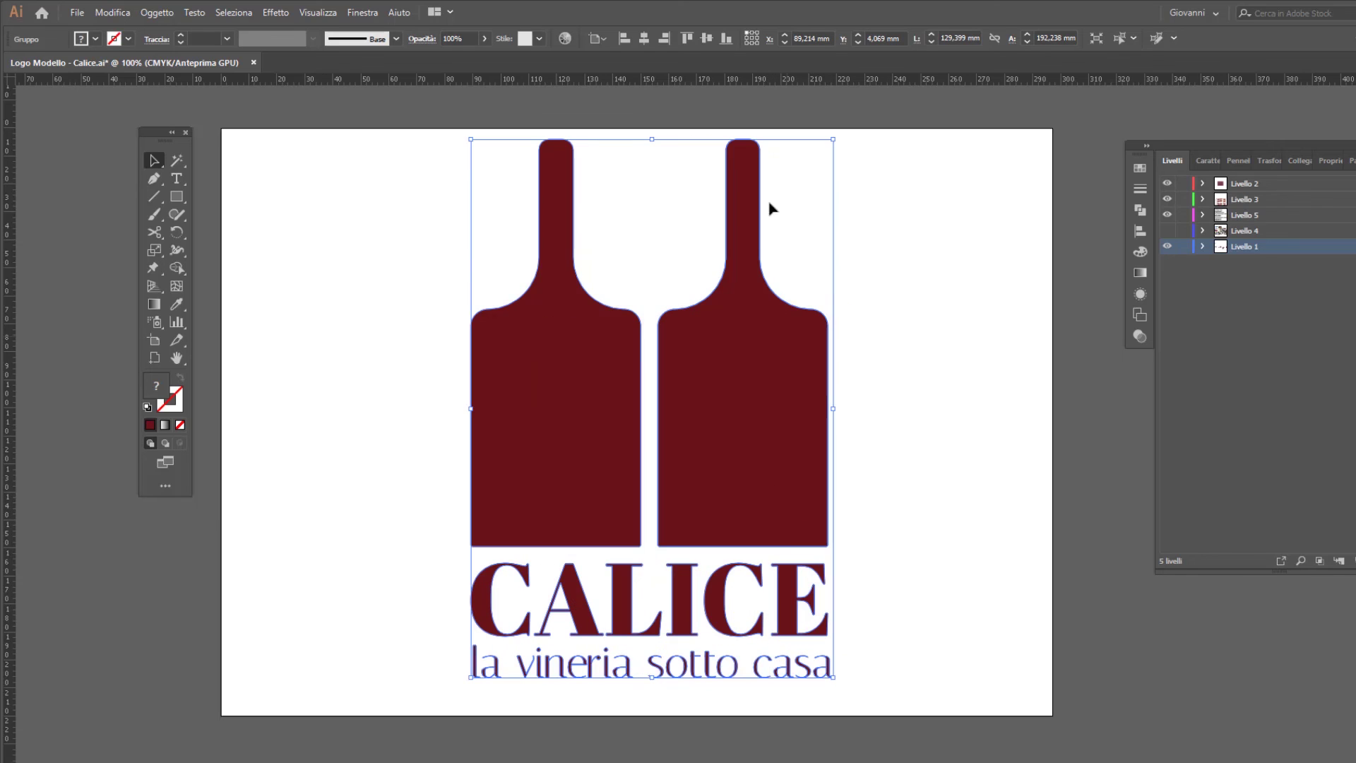
# Step: Centre the wine-red logo group horizontally and vertically relative to the artboard
pyautogui.click(597, 38)
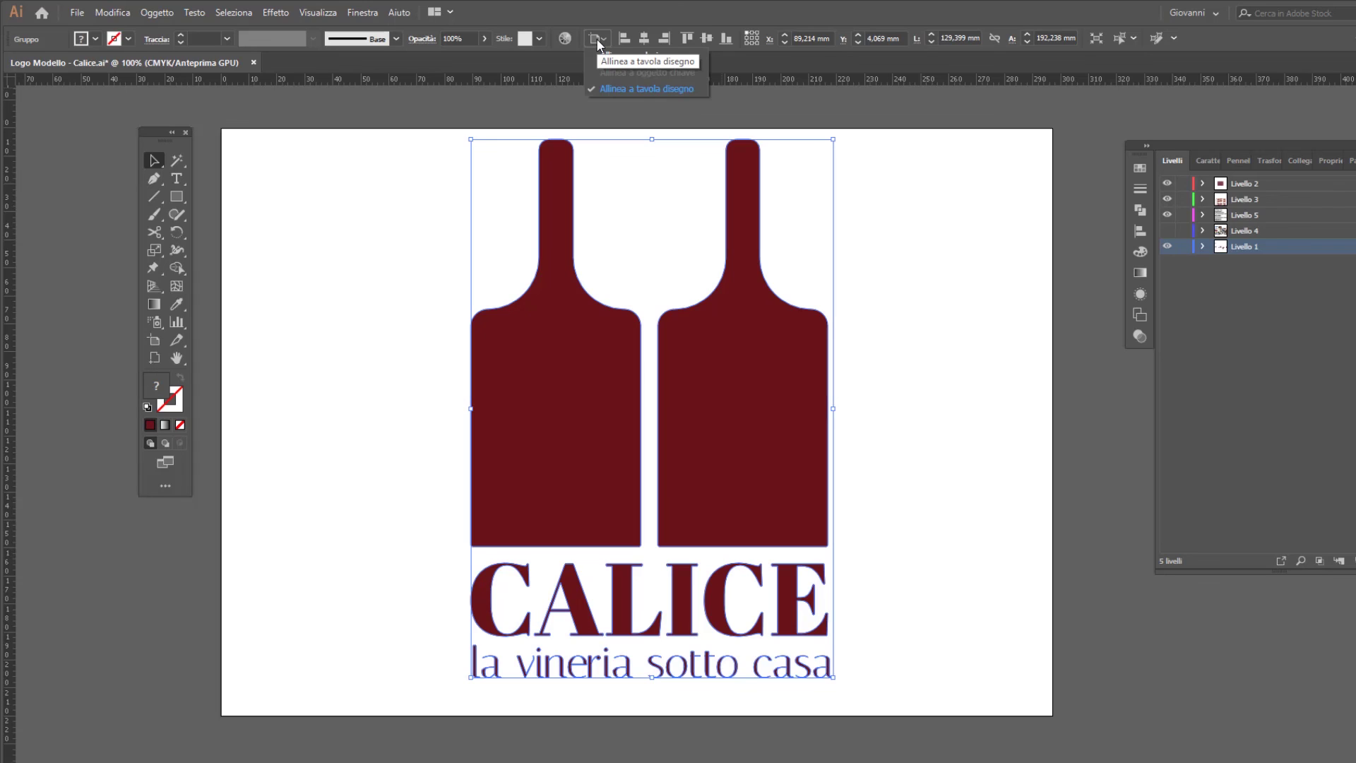
pyautogui.click(643, 92)
pyautogui.click(647, 38)
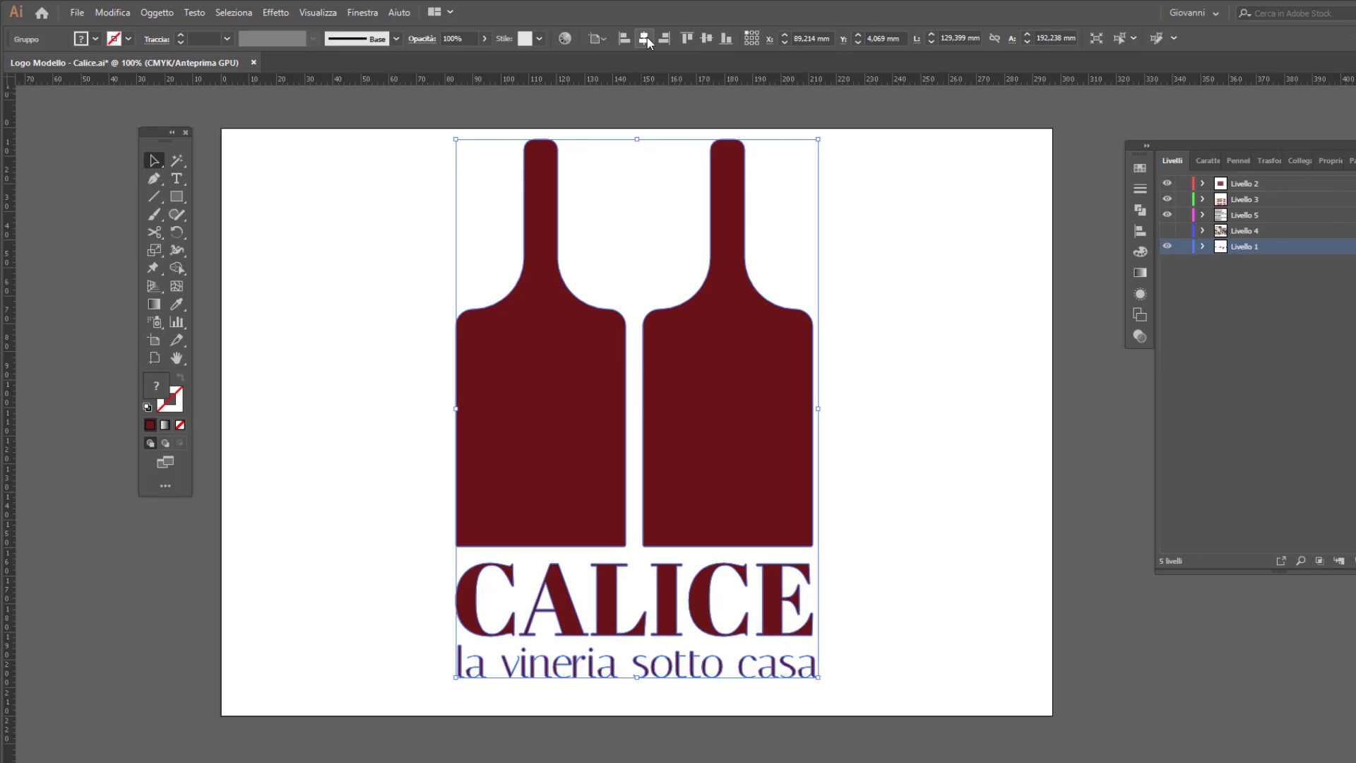
pyautogui.click(705, 39)
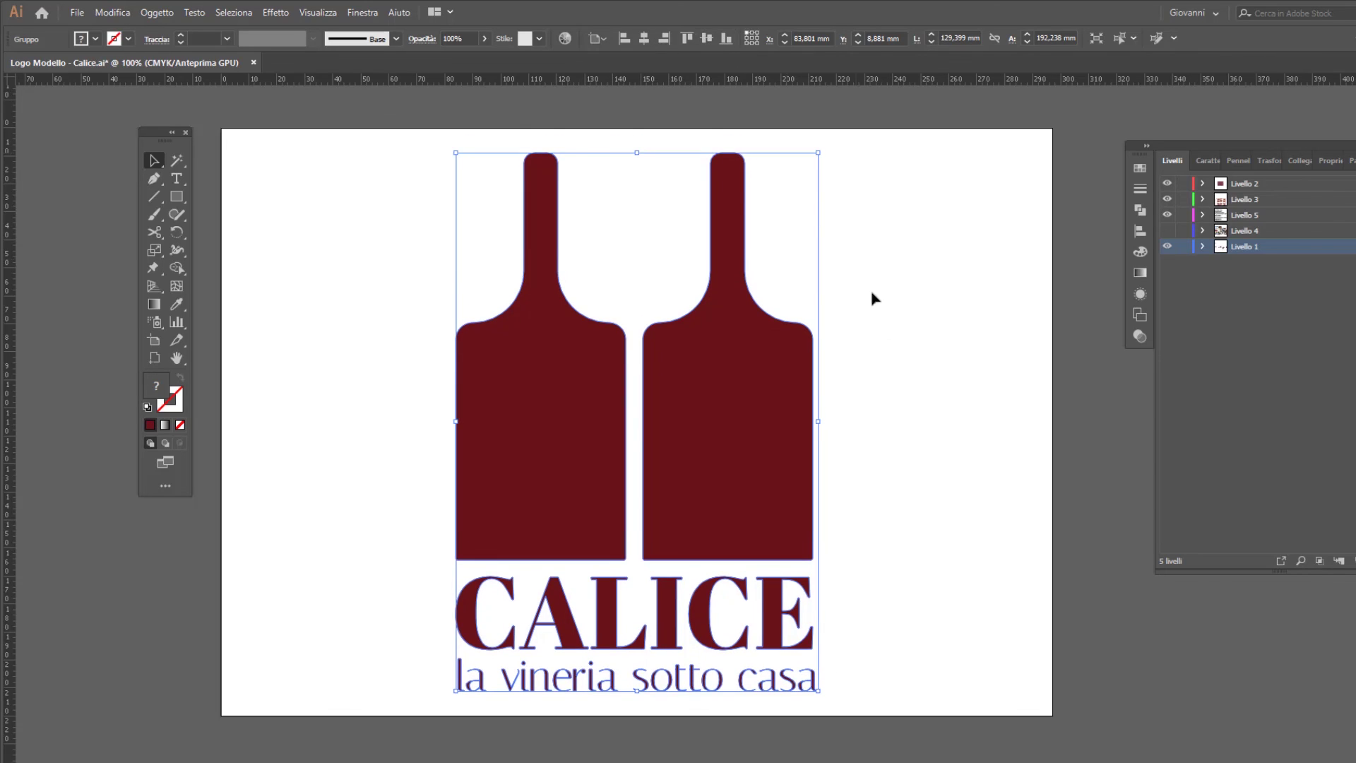
# Step: Start exporting the selected logo group as a screen asset and name the asset "logo"
pyautogui.rightClick(786, 422)
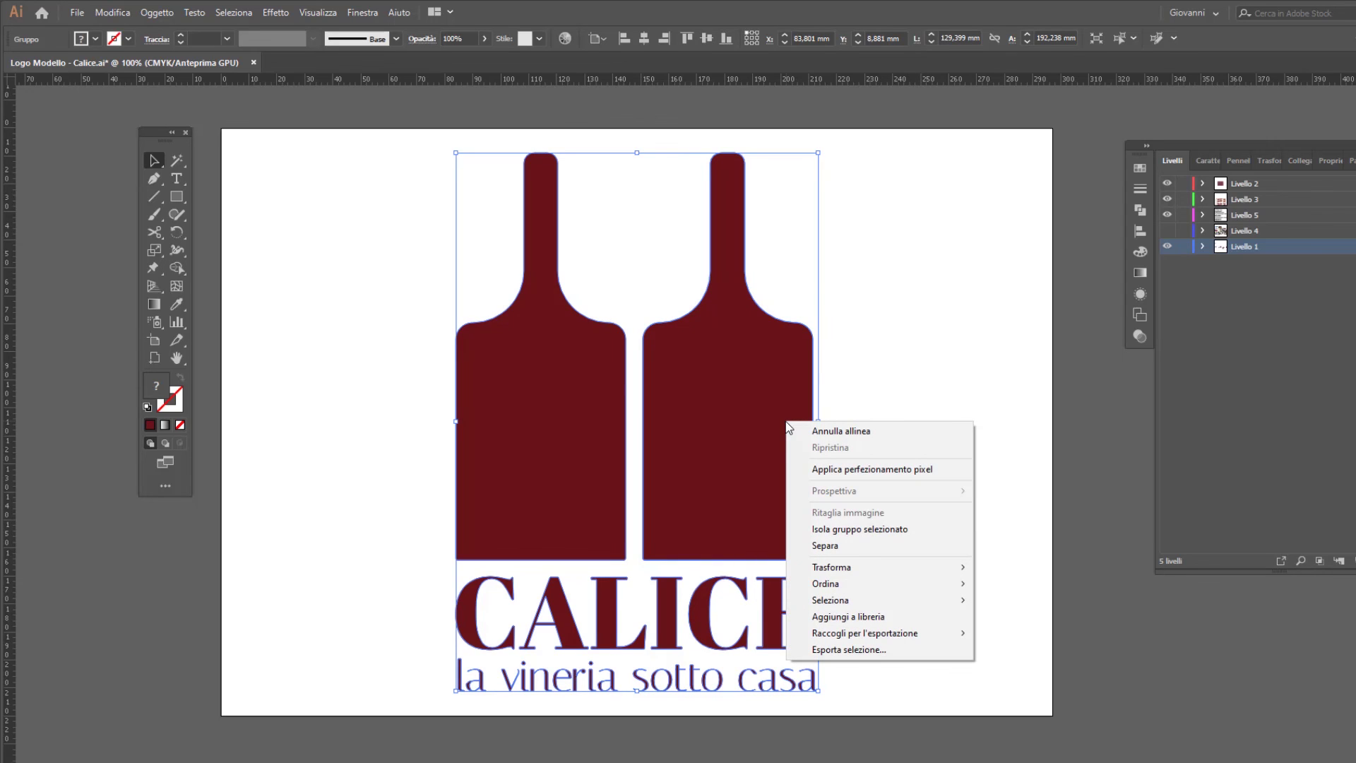
pyautogui.click(850, 650)
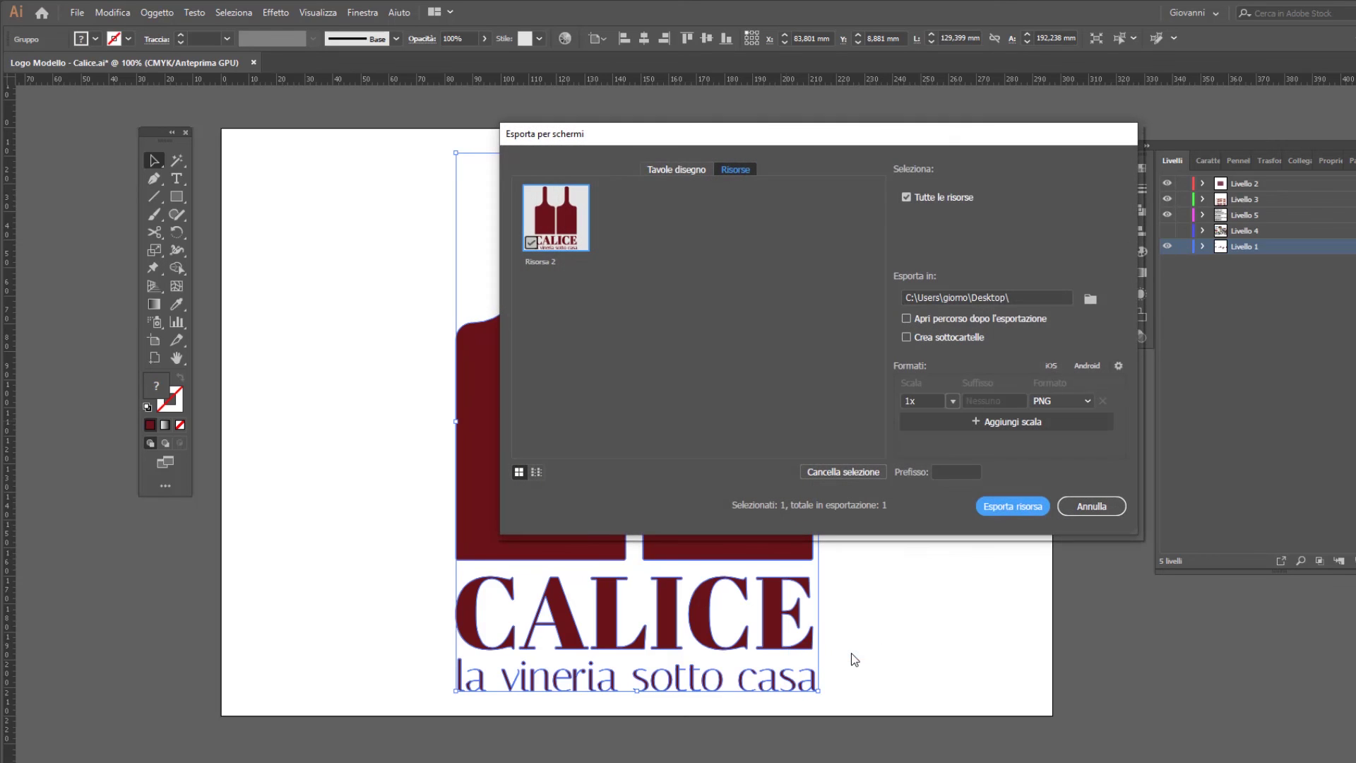
pyautogui.click(558, 263)
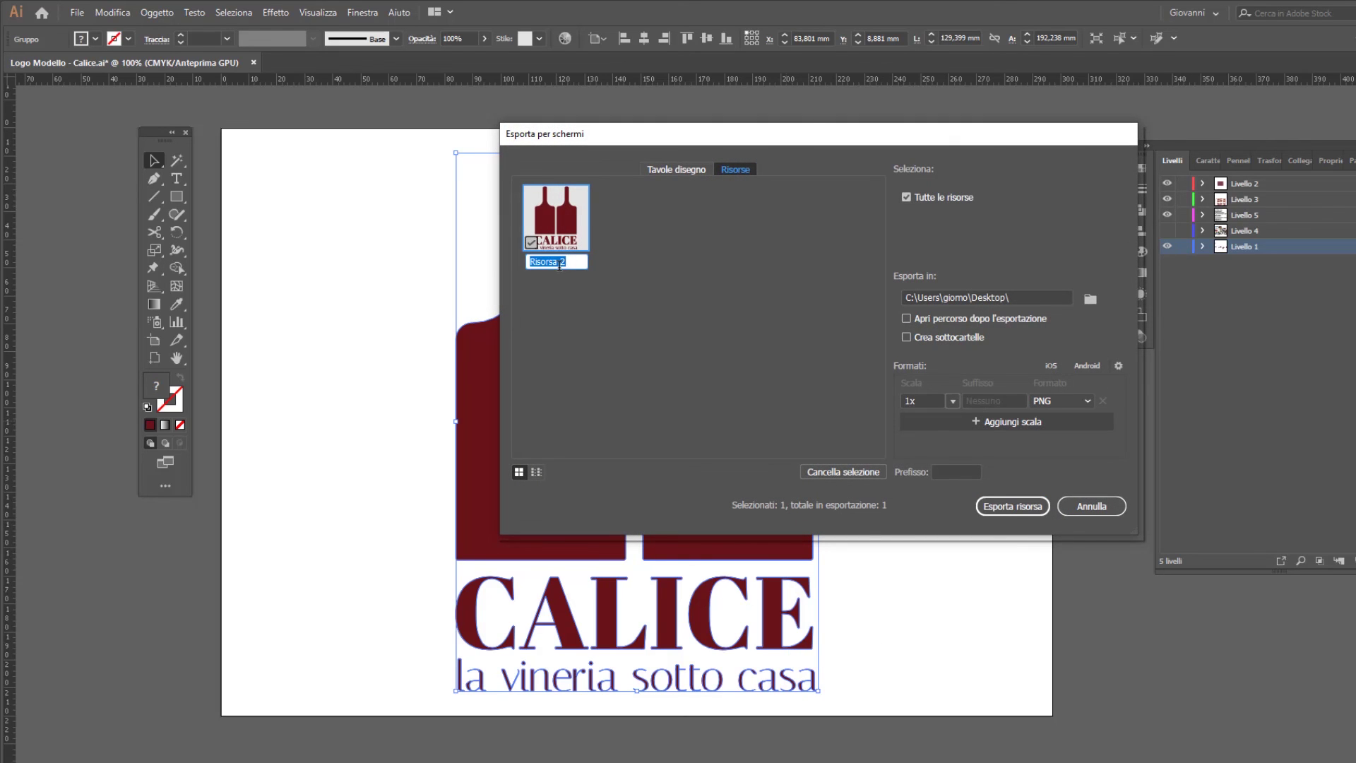
pyautogui.write('logo')
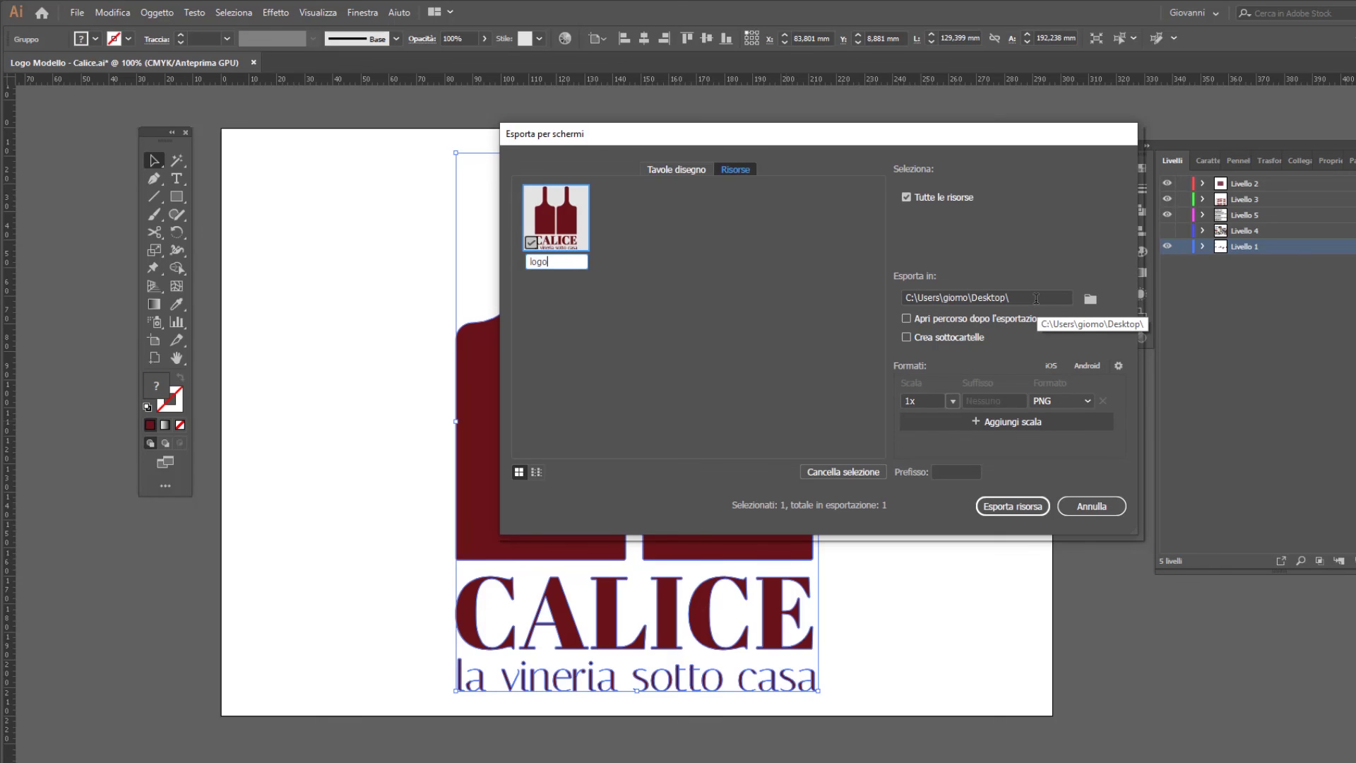
# Step: Choose PDF as the export format and export the logo asset
pyautogui.click(1052, 401)
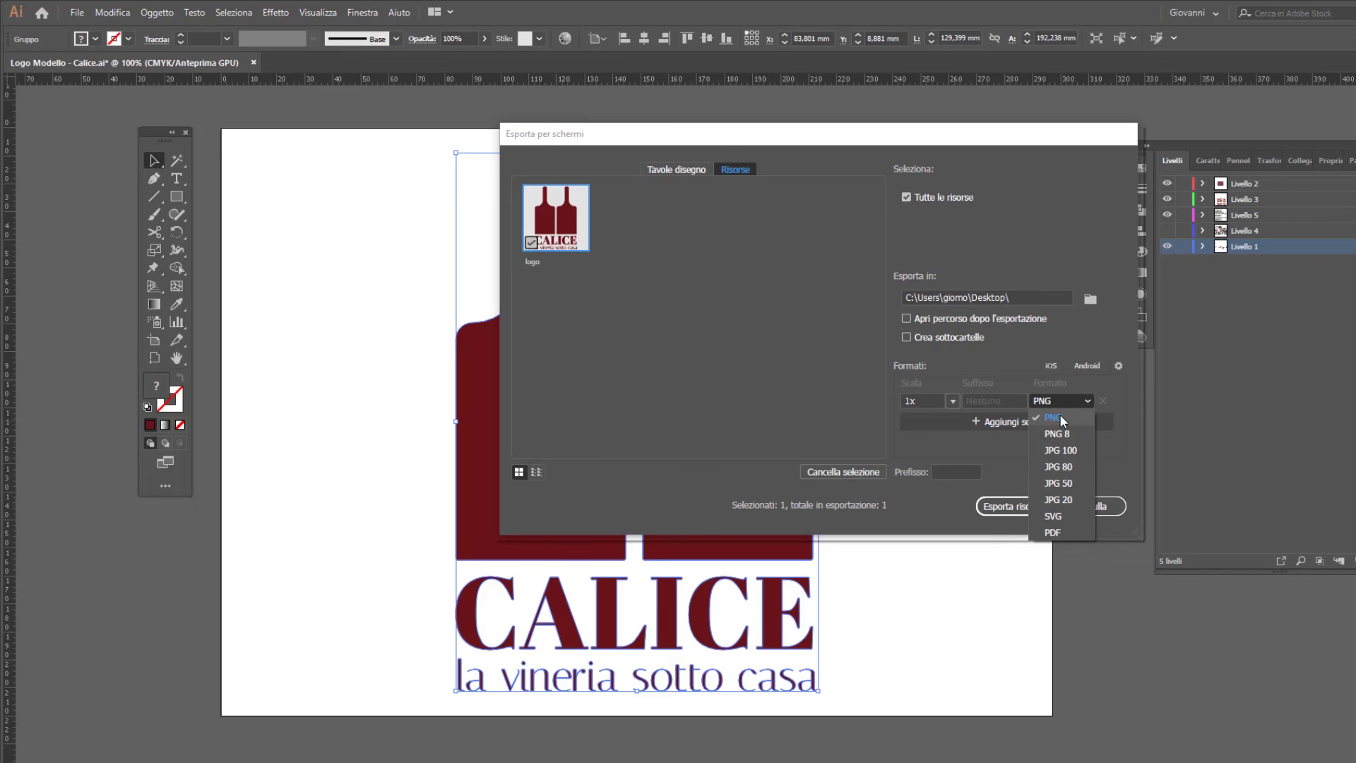
pyautogui.click(1060, 417)
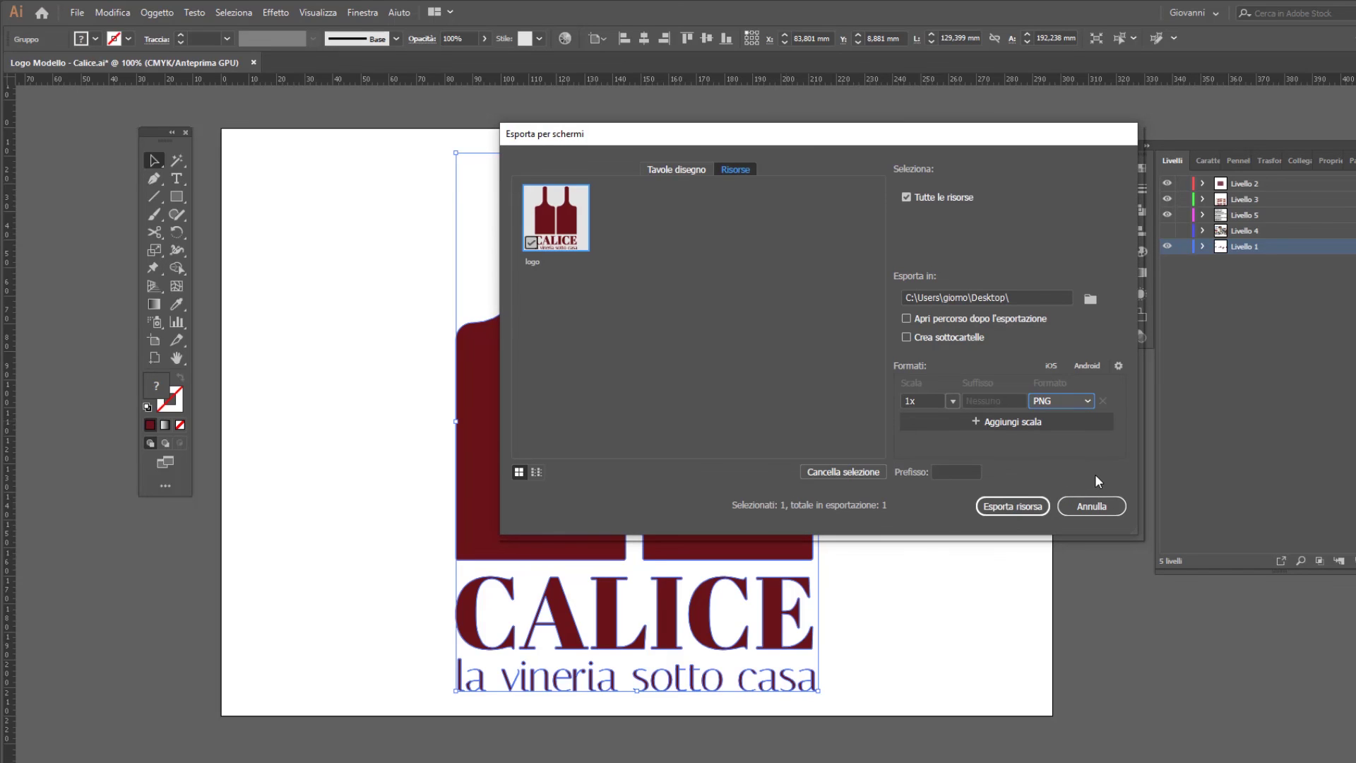
pyautogui.click(1070, 400)
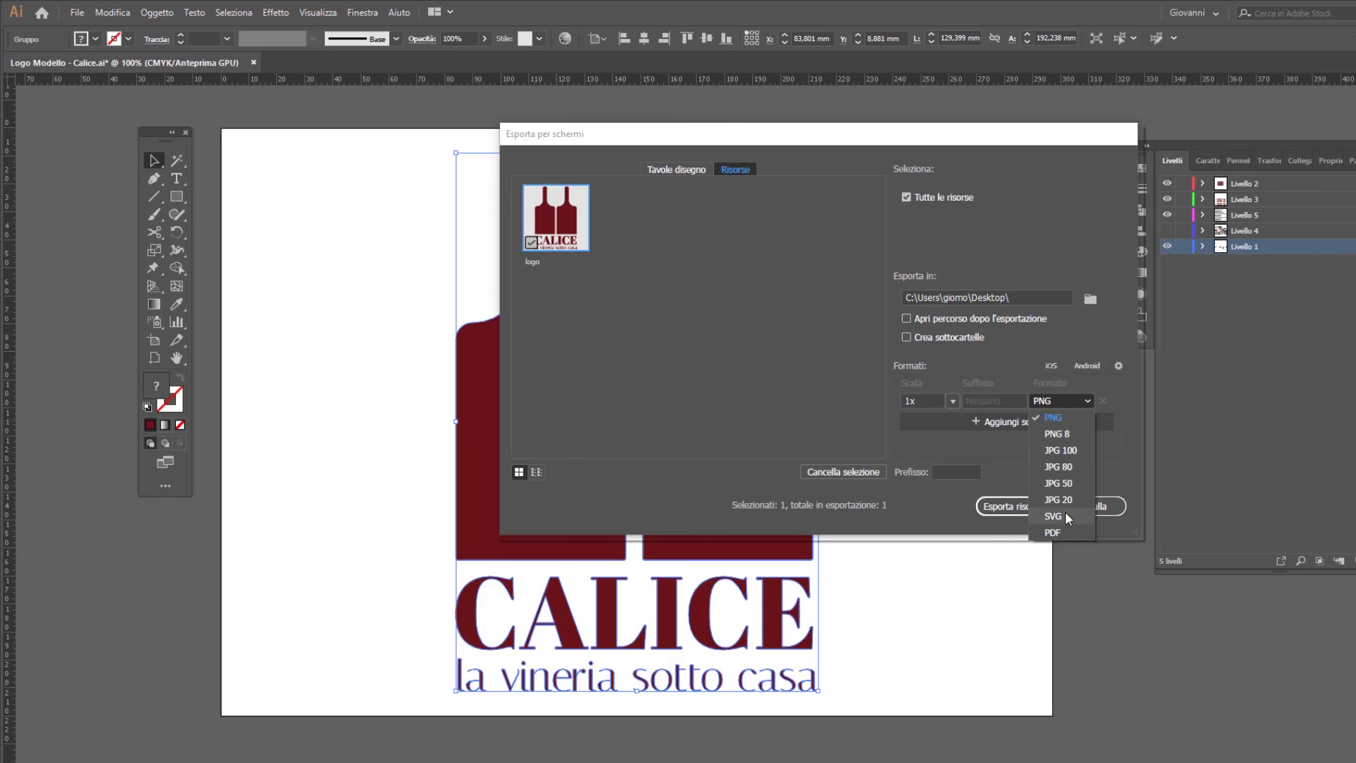
pyautogui.click(1064, 531)
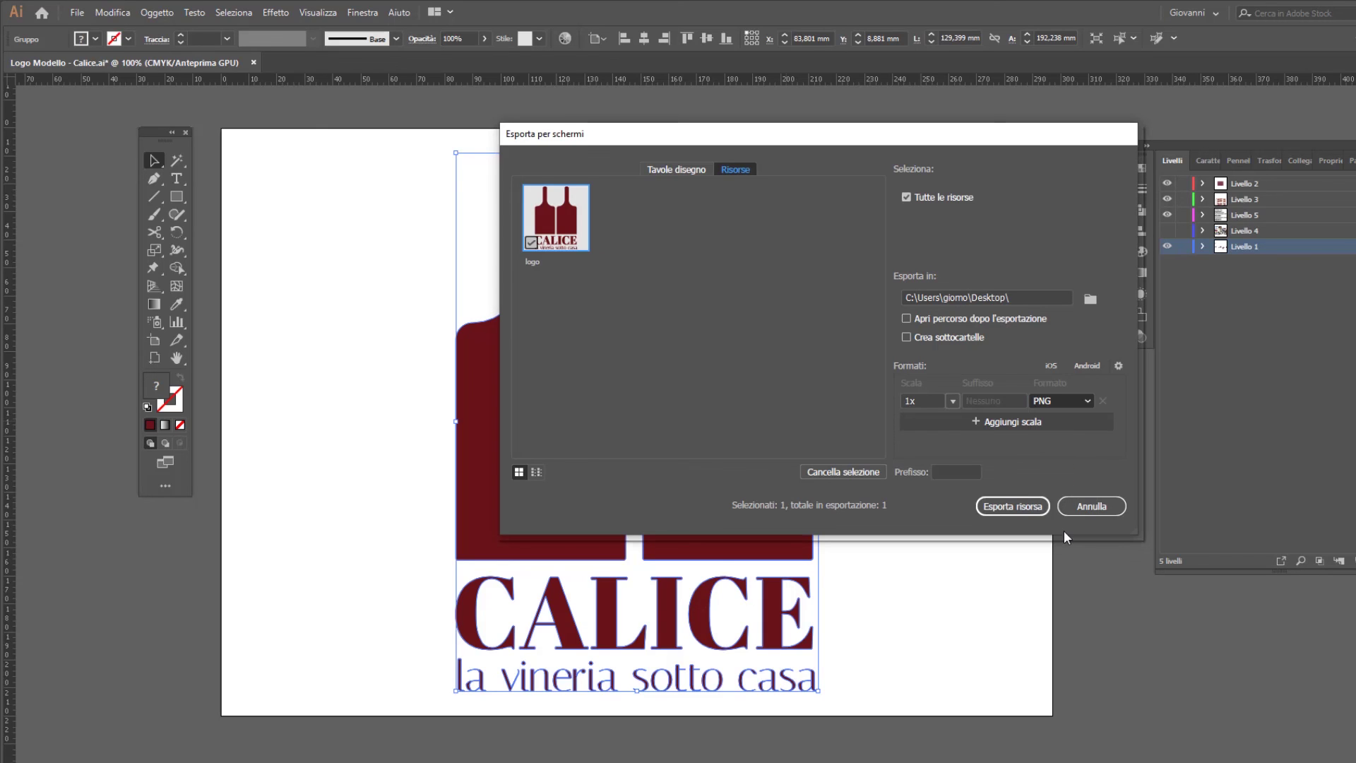
pyautogui.click(1013, 506)
# Step: Inspect the exported logo.pdf in Adobe Acrobat Reader, checking the overall logo and the edge sharpness of the bottle necks up close
pyautogui.click(613, 82)
pyautogui.click(613, 82)
pyautogui.click(613, 83)
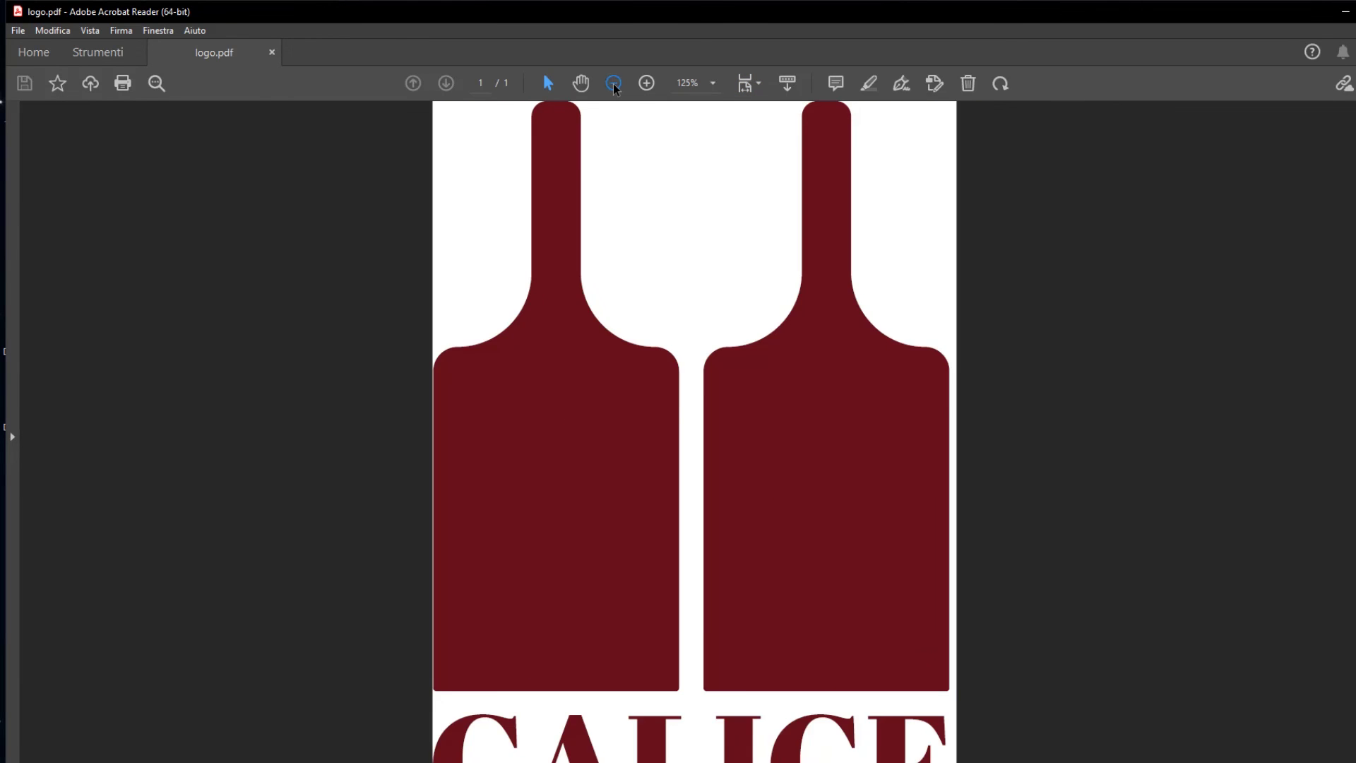
pyautogui.click(613, 82)
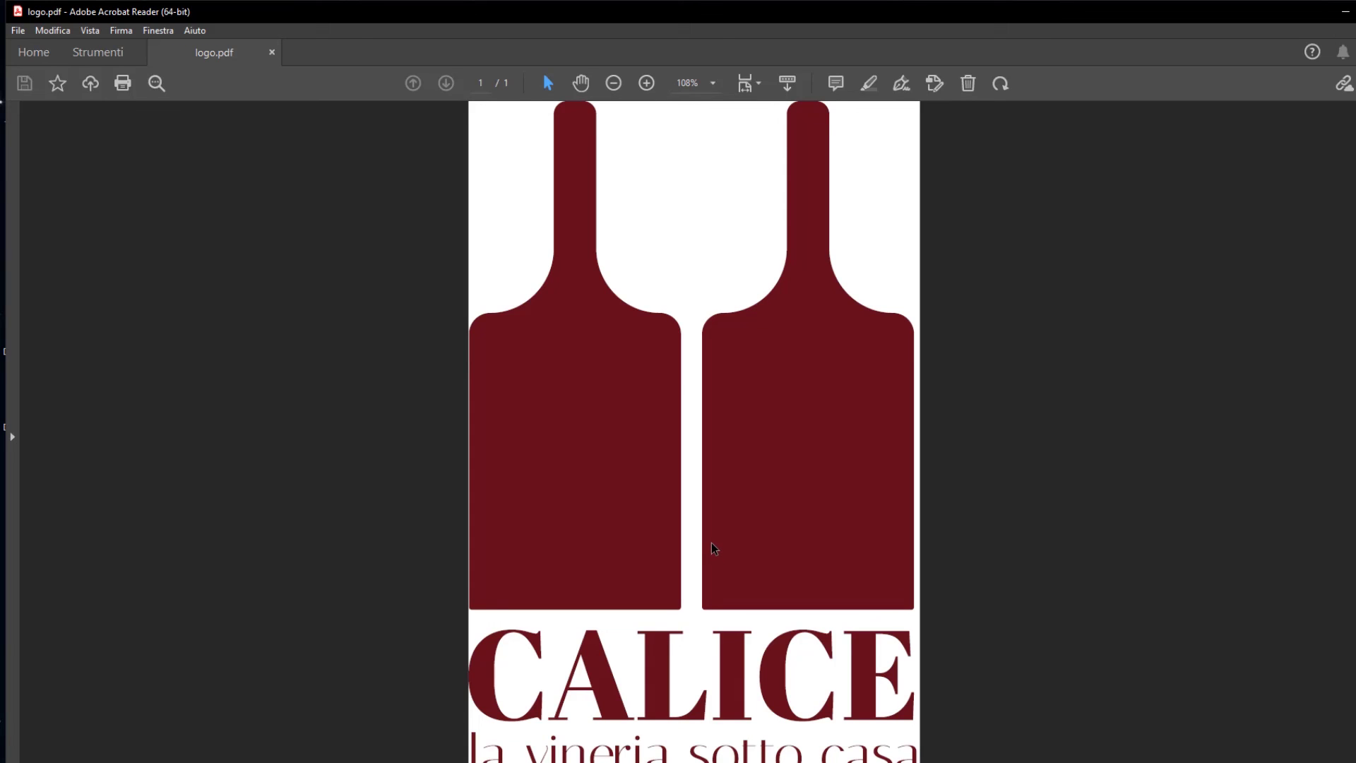
pyautogui.press('alt')
pyautogui.click(646, 84)
pyautogui.click(646, 83)
pyautogui.click(646, 83)
pyautogui.click(646, 83)
pyautogui.click(646, 84)
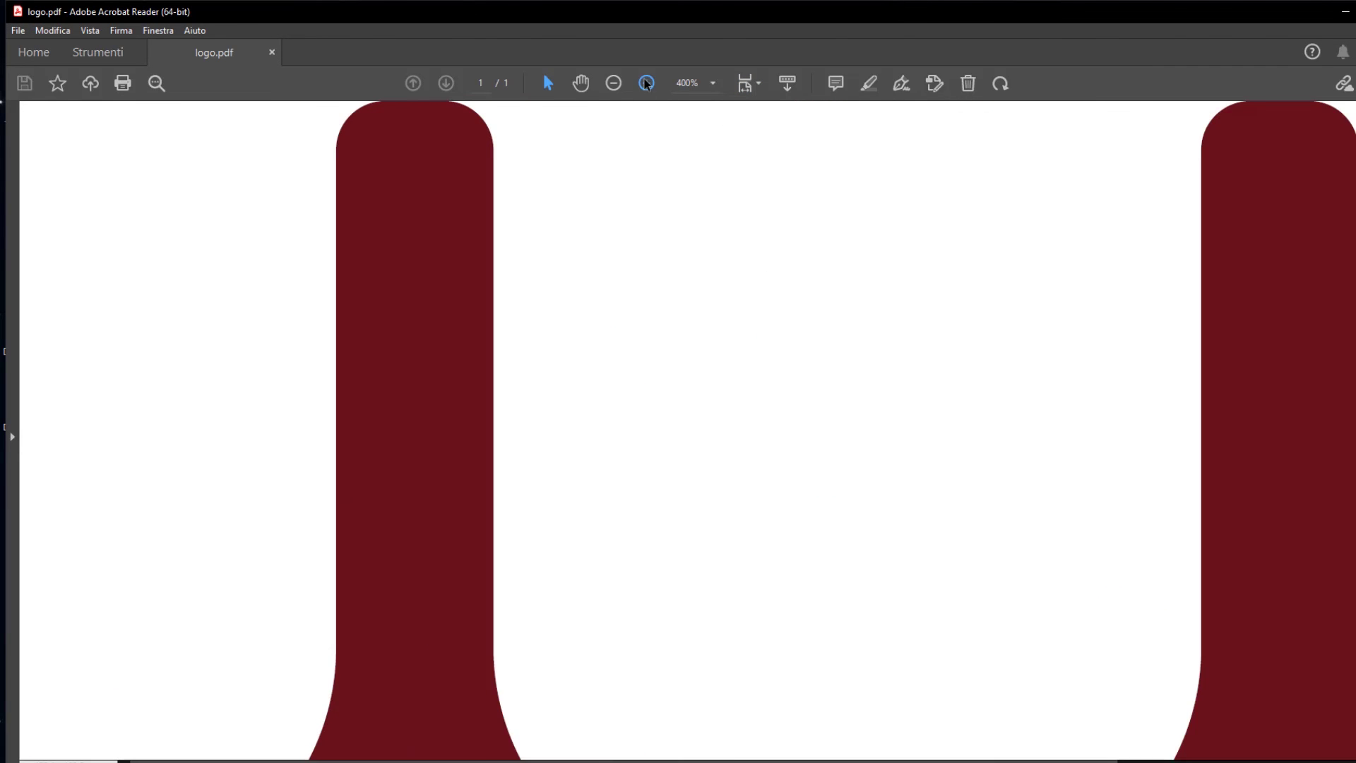
pyautogui.click(647, 84)
pyautogui.click(646, 83)
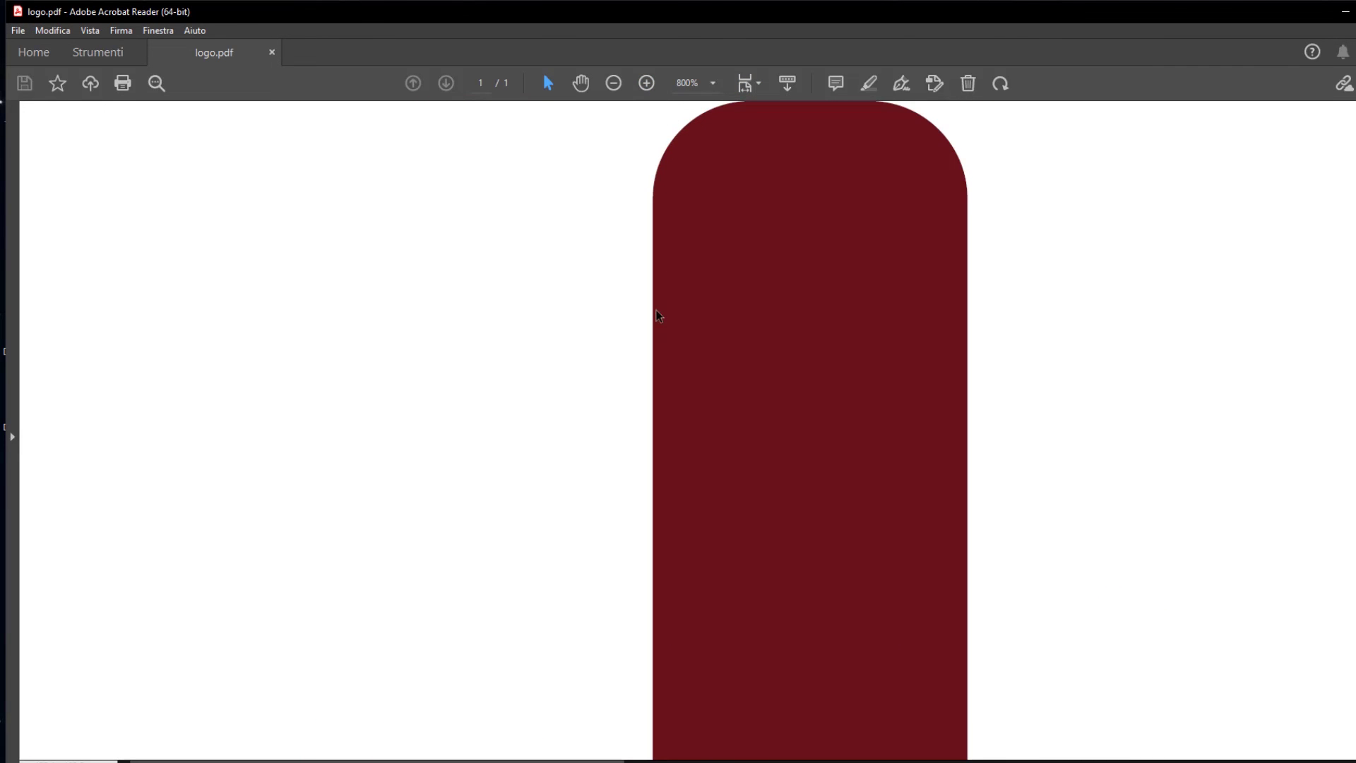